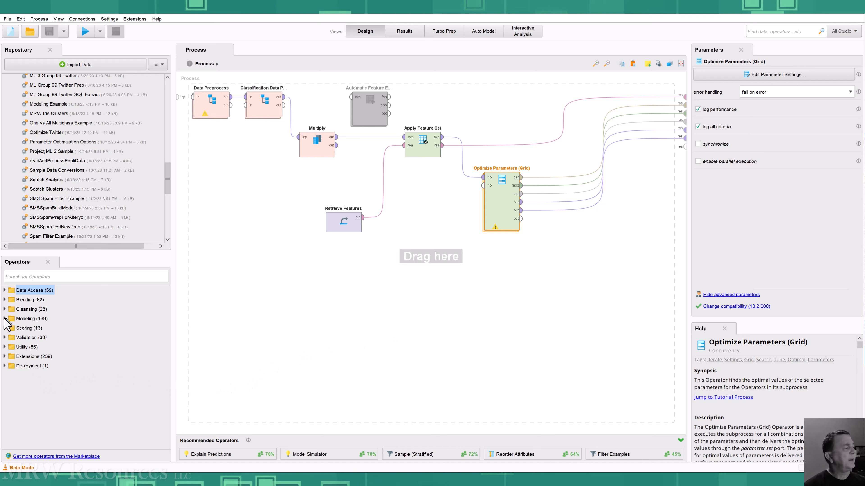
# - Inspect the Cross Validation and its training and testing operators nested inside Optimize Parameters (Grid), and return to the main process
pyautogui.doubleClick(500, 205)
pyautogui.click(346, 119)
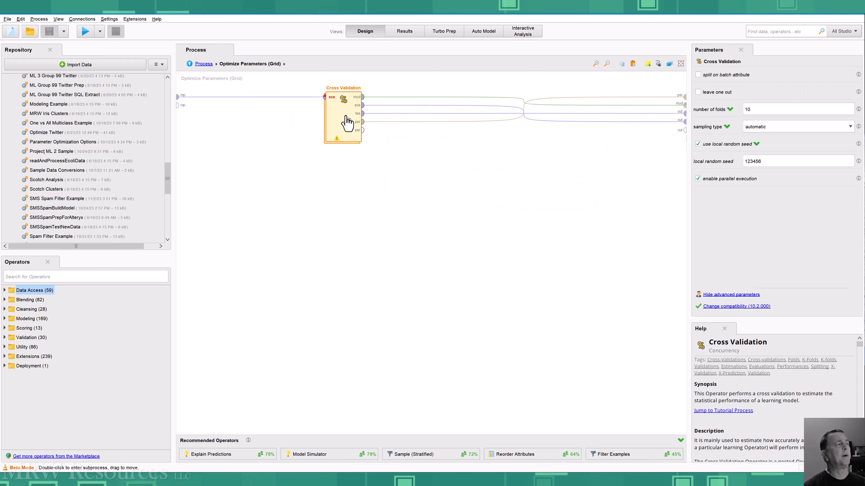
pyautogui.doubleClick(346, 121)
pyautogui.click(266, 118)
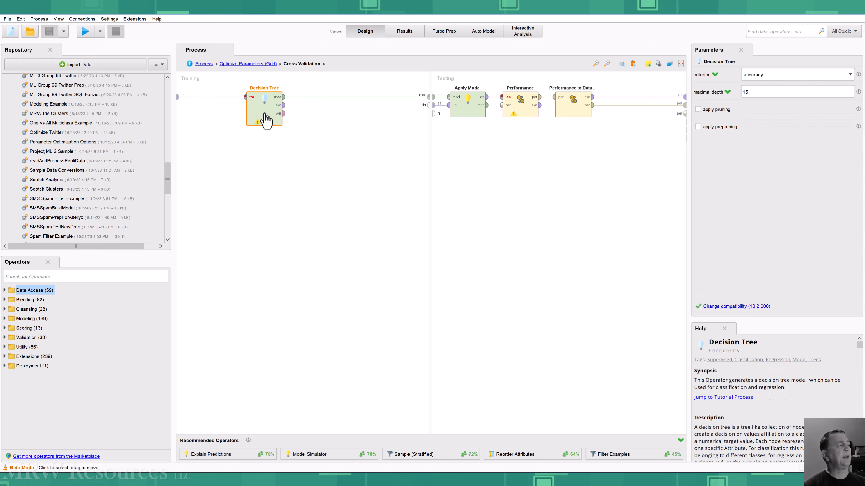
pyautogui.click(465, 112)
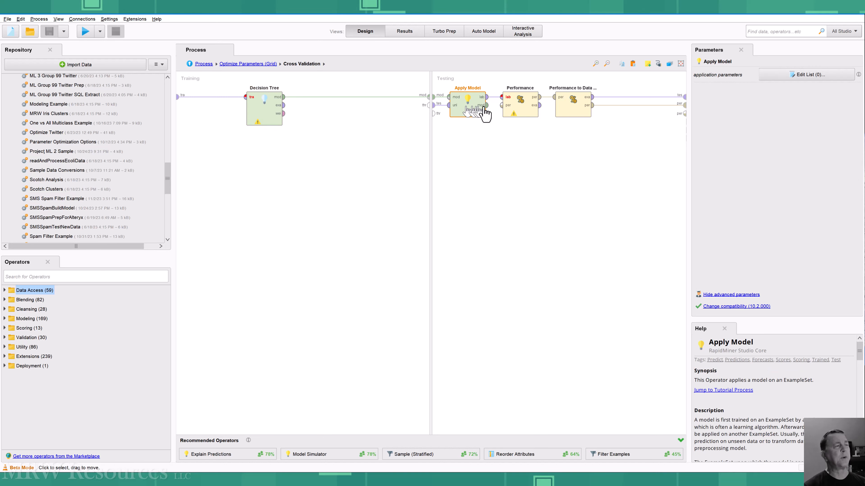
pyautogui.click(523, 104)
pyautogui.click(572, 106)
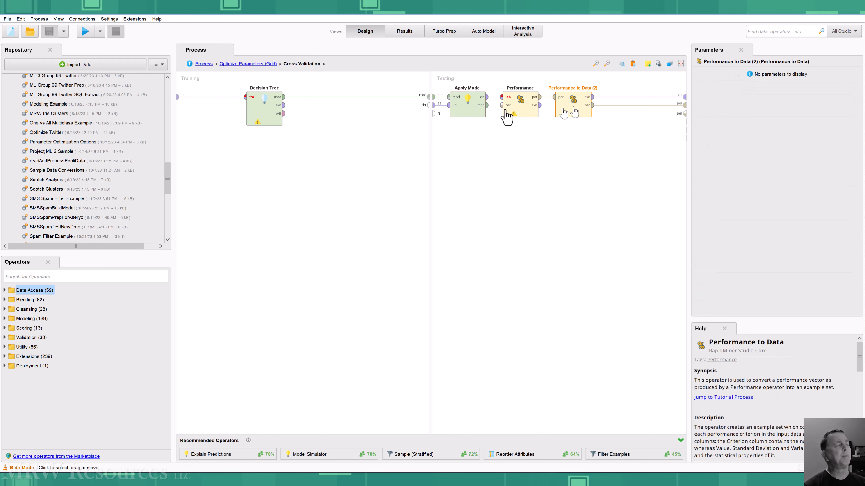
pyautogui.click(203, 64)
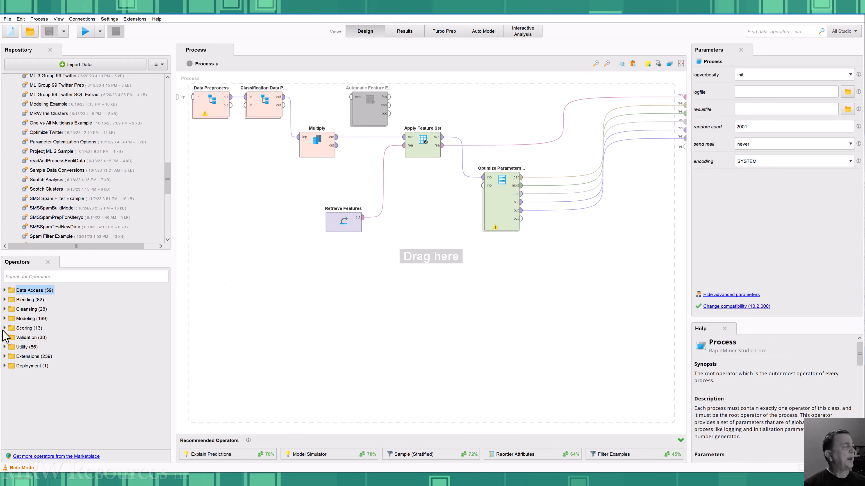
# - Add a second Optimize Parameters (Grid) operator from the Modeling optimization operators below the existing one, and delete it again
pyautogui.click(5, 318)
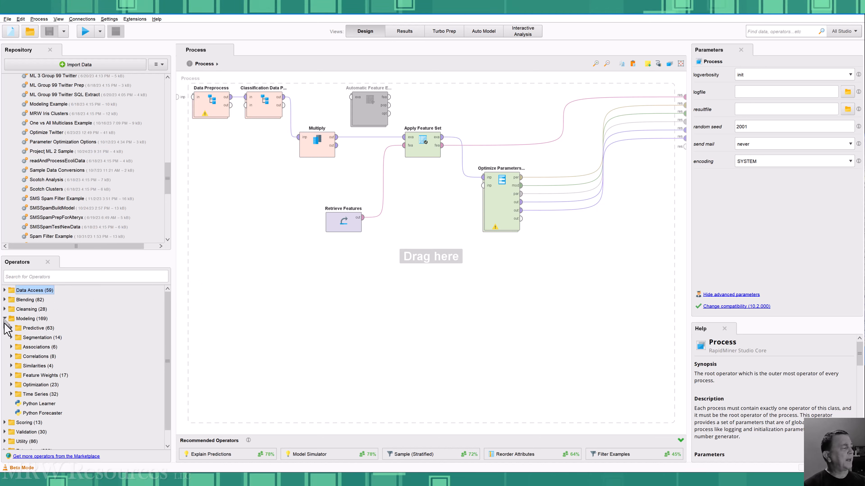
pyautogui.click(11, 385)
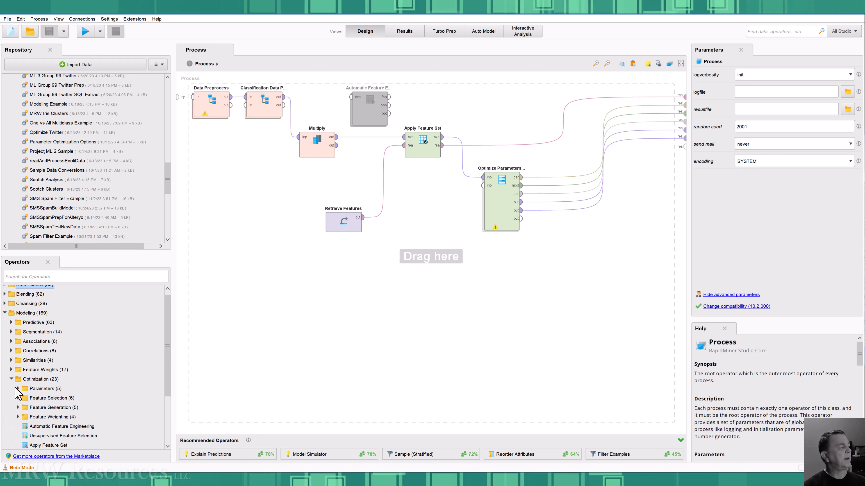
pyautogui.click(18, 388)
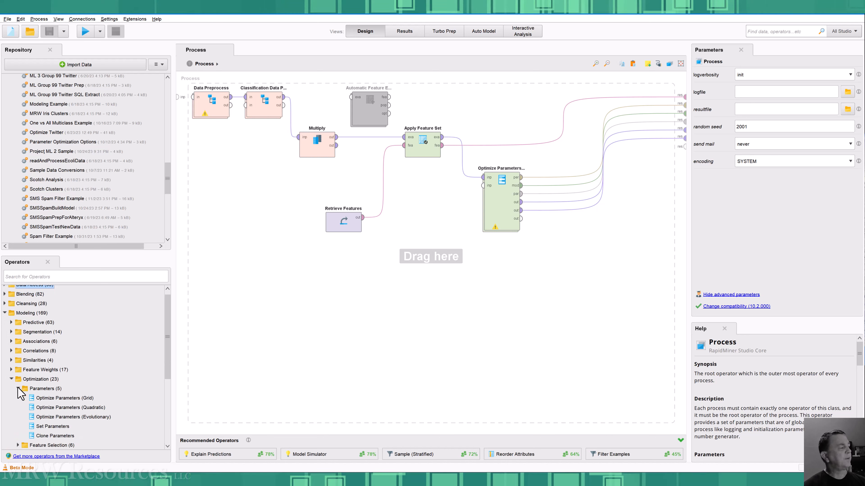
pyautogui.click(48, 399)
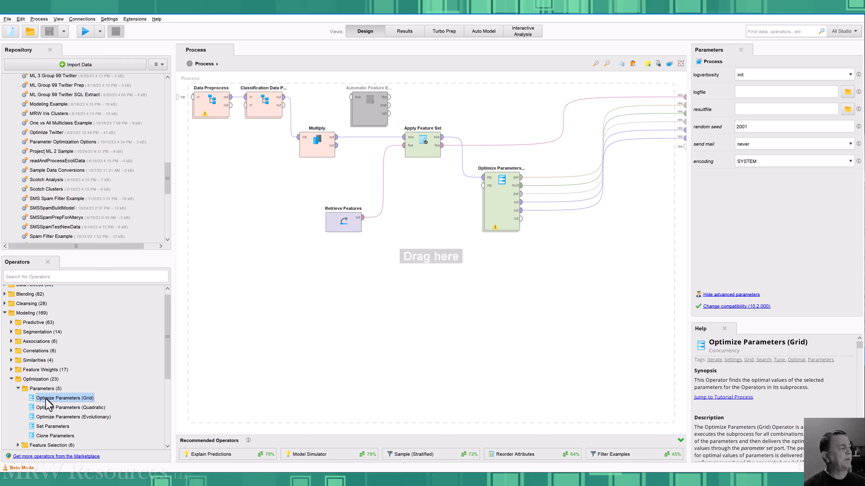
pyautogui.moveTo(48, 404); pyautogui.dragTo(408, 232)
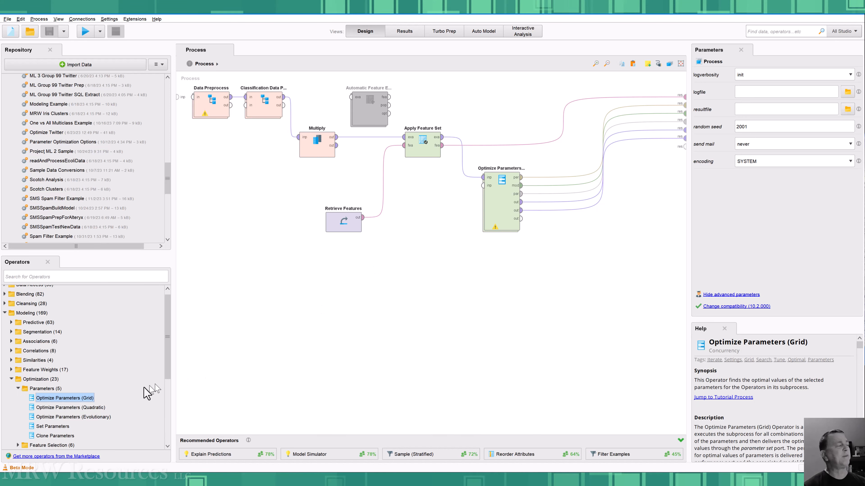
pyautogui.moveTo(68, 399); pyautogui.dragTo(463, 270)
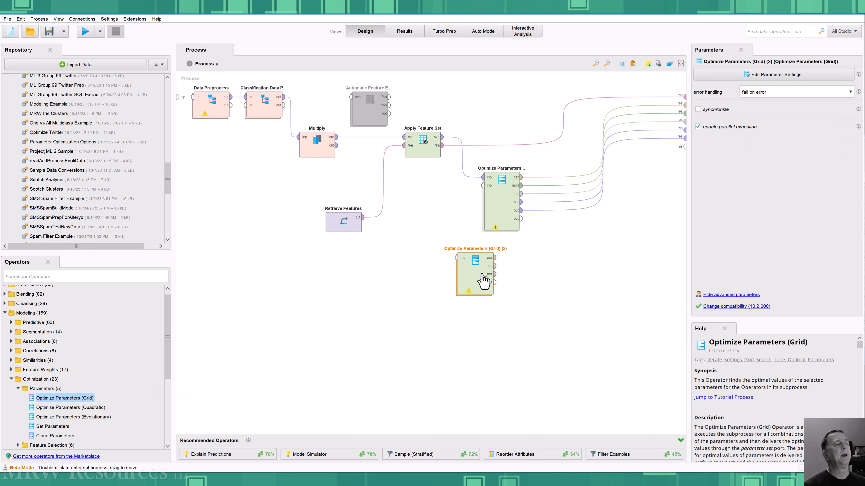
pyautogui.press('Delete')
# - Look inside the existing Optimize Parameters (Grid) operator's subprocess and return to the main process
pyautogui.click(501, 189)
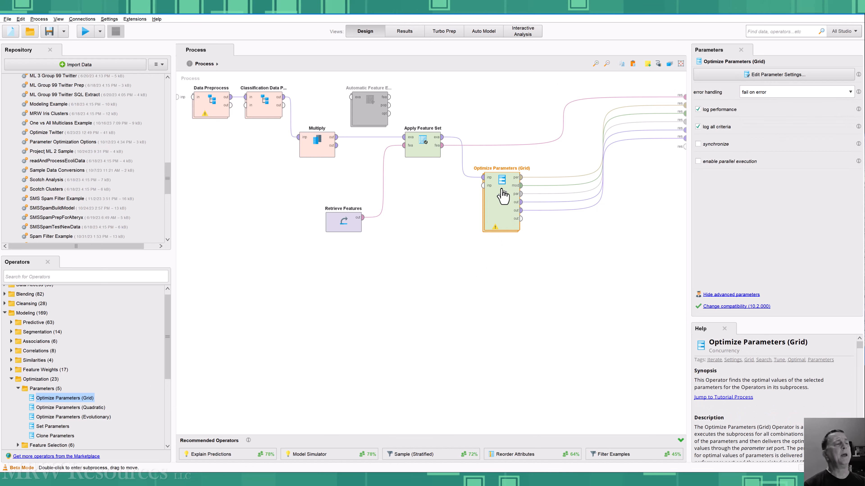
pyautogui.doubleClick(502, 191)
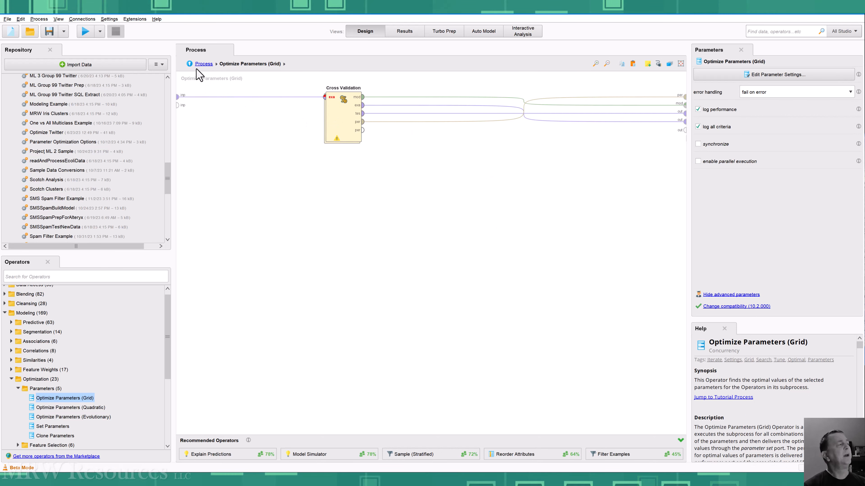
pyautogui.click(203, 64)
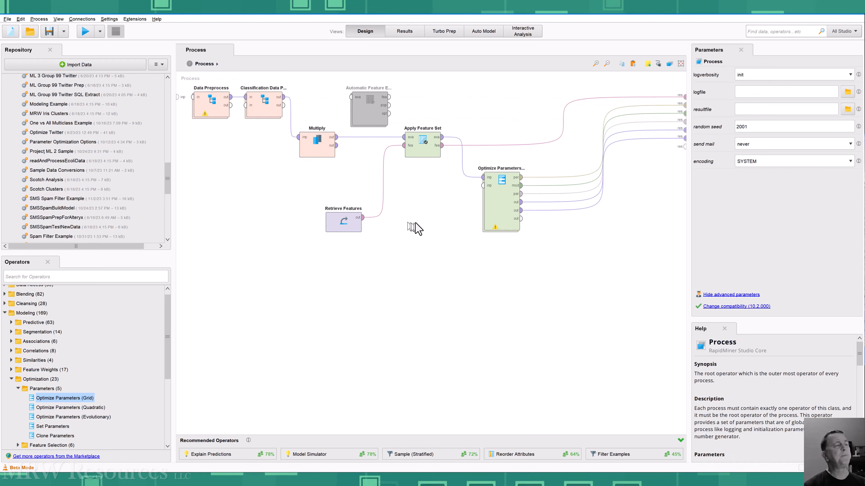
# - Open the parameter settings of Optimize Parameters (Grid) and remove all previously selected Decision Tree parameters
pyautogui.click(493, 208)
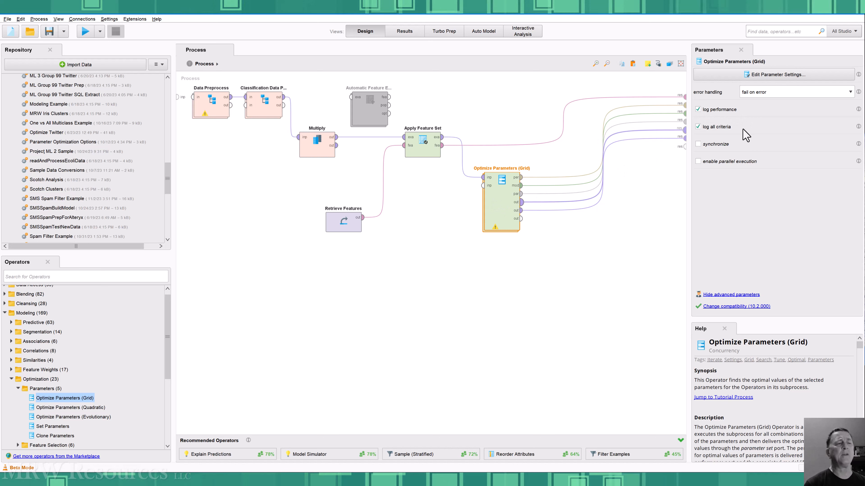
pyautogui.click(776, 77)
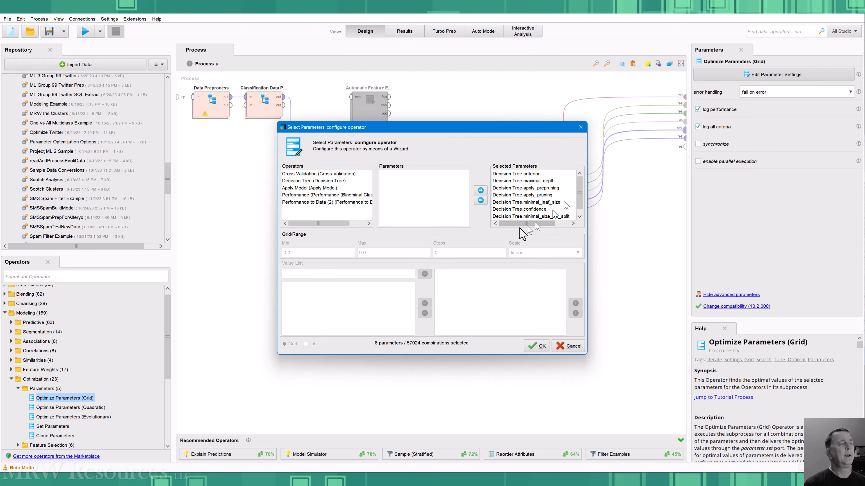
pyautogui.moveTo(516, 174); pyautogui.dragTo(508, 257)
pyautogui.click(480, 200)
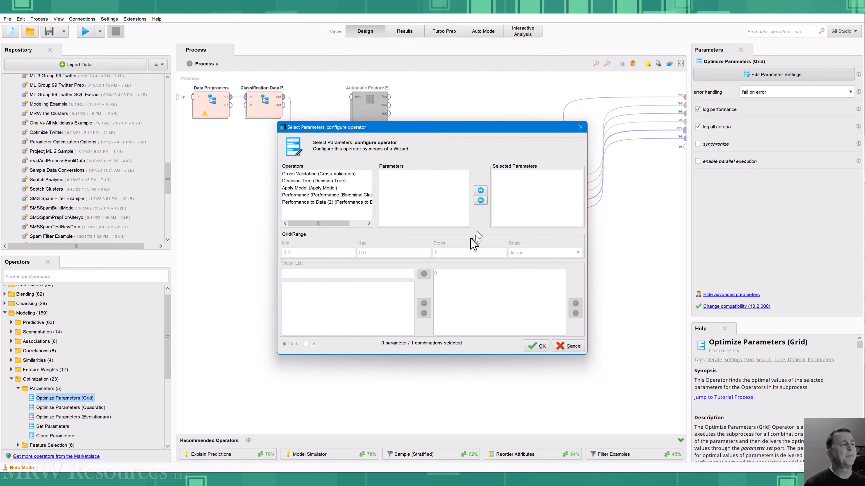
# - Review which parameters are available for Cross Validation, Decision Tree, Apply Model, Performance and Performance to Data
pyautogui.click(300, 175)
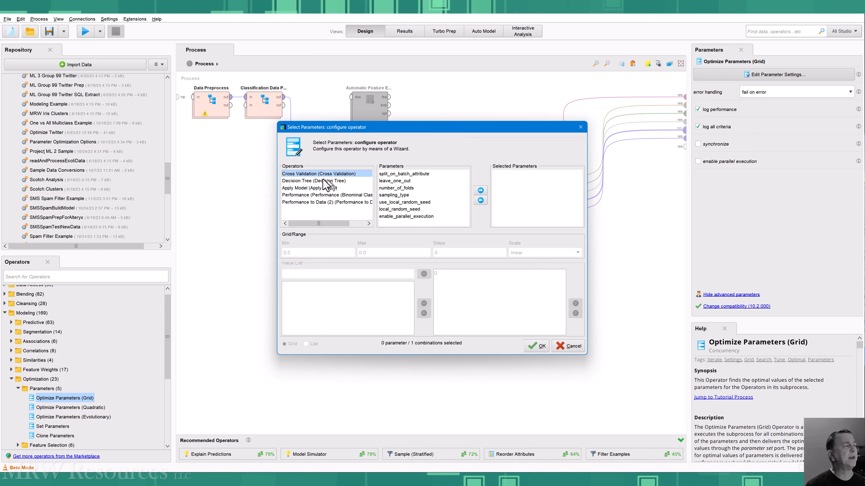
pyautogui.click(310, 181)
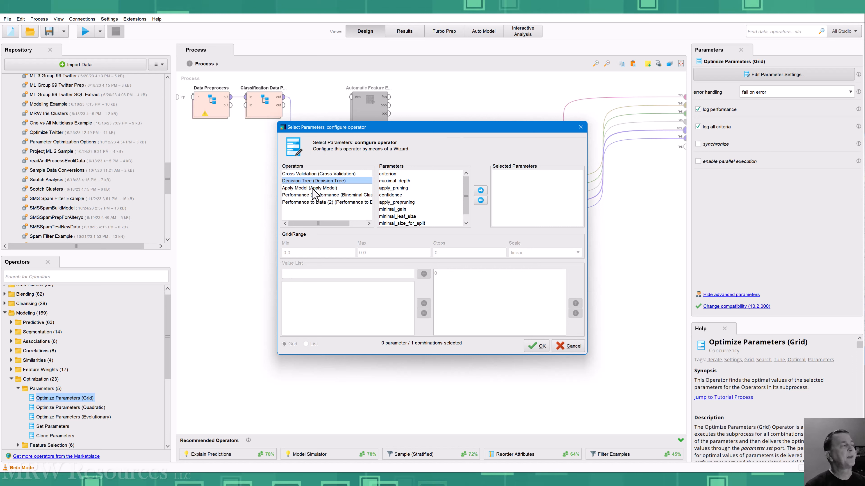
pyautogui.click(313, 188)
pyautogui.click(315, 196)
pyautogui.click(316, 202)
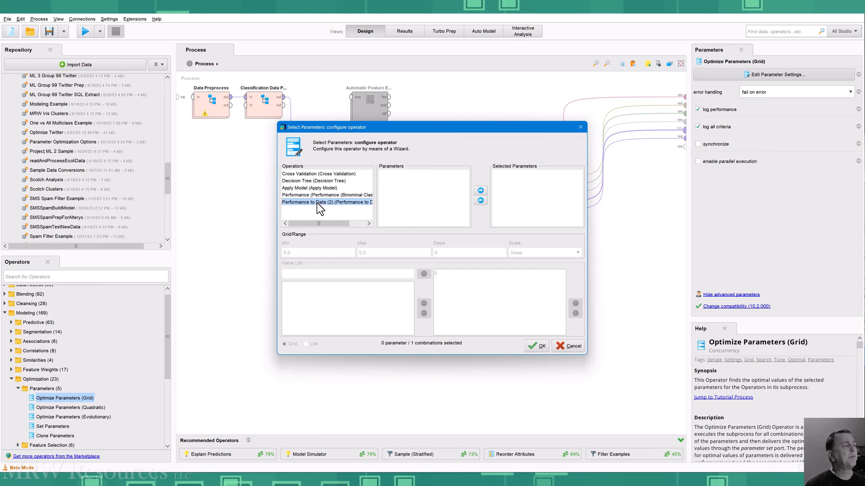
# - Add the Decision Tree's criterion to the parameters selected for optimization
pyautogui.click(316, 182)
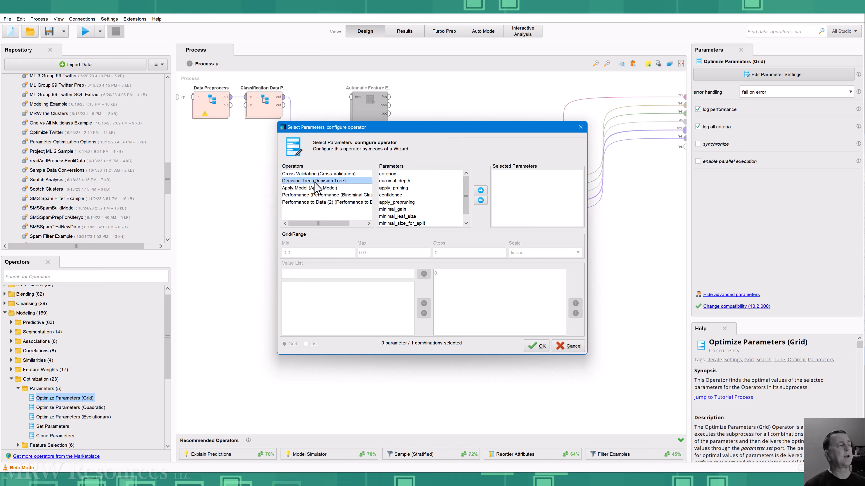
pyautogui.click(391, 174)
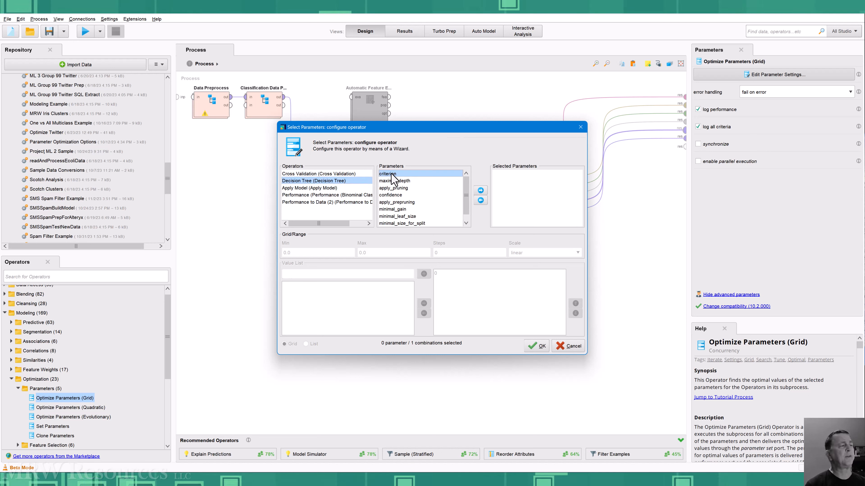
pyautogui.click(480, 191)
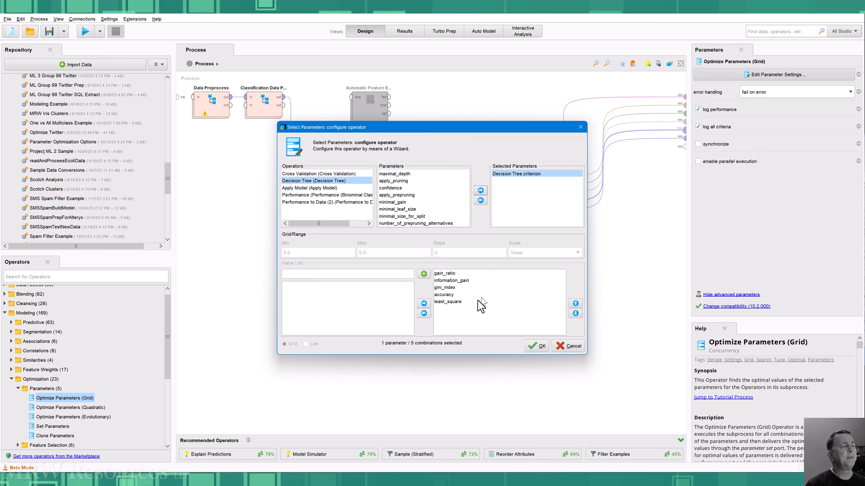
# - Exclude information_gain and least_square from the criterion values to test
pyautogui.click(453, 273)
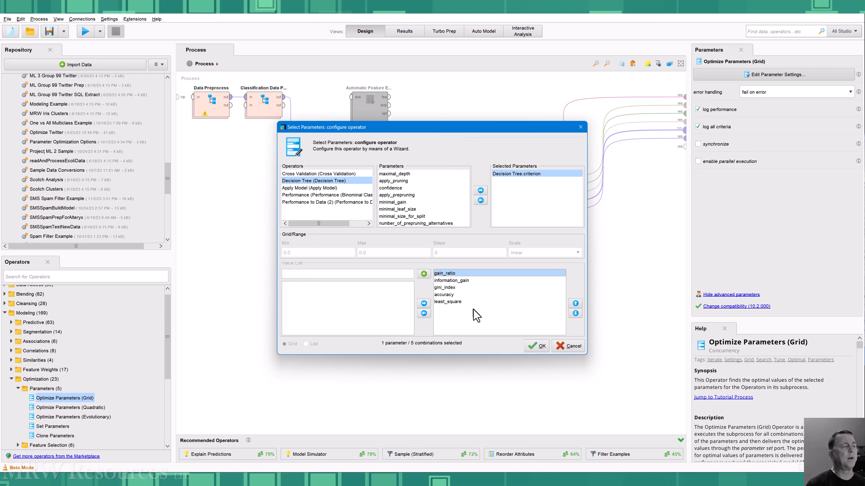
pyautogui.press('Down')
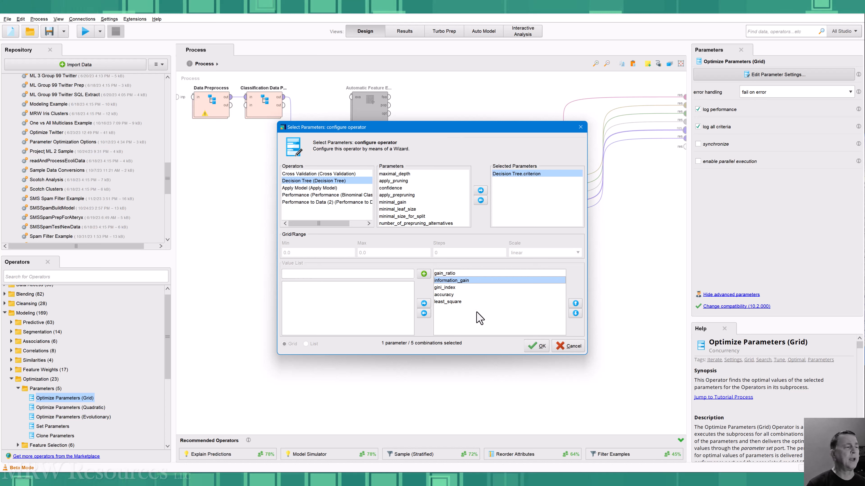
pyautogui.press('Down')
pyautogui.press('Down')
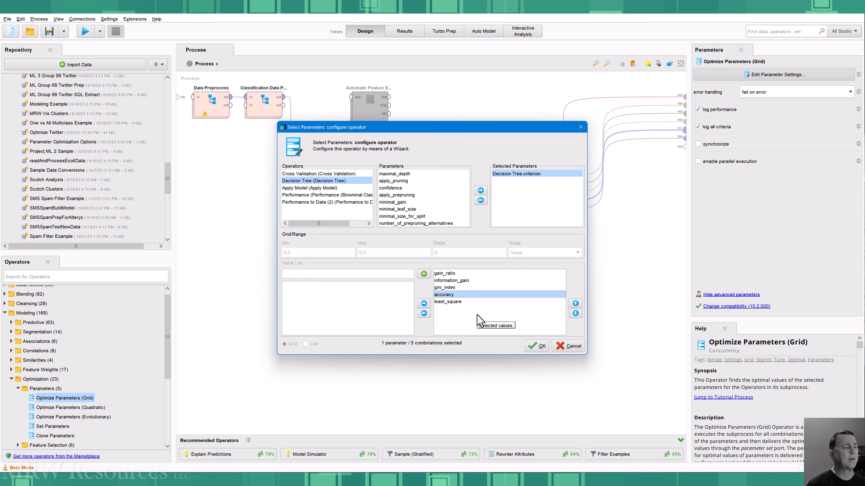
pyautogui.press('Down')
pyautogui.press('Up')
pyautogui.press('Up')
pyautogui.press('Up')
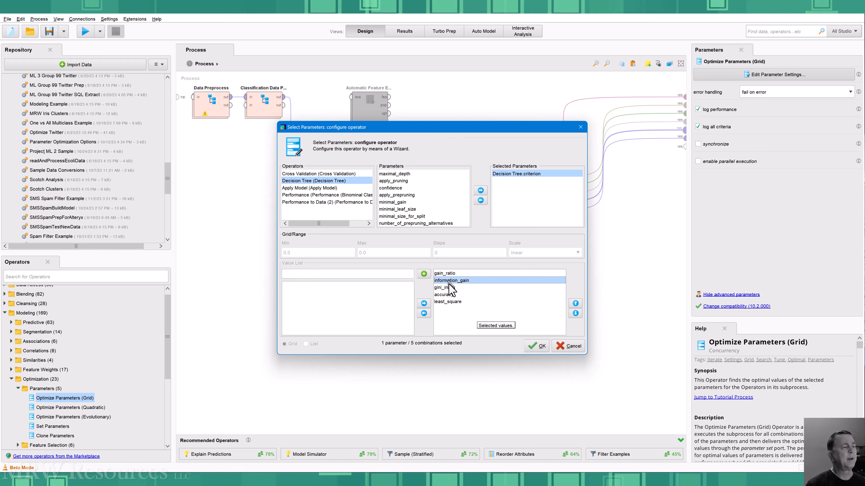
pyautogui.click(424, 313)
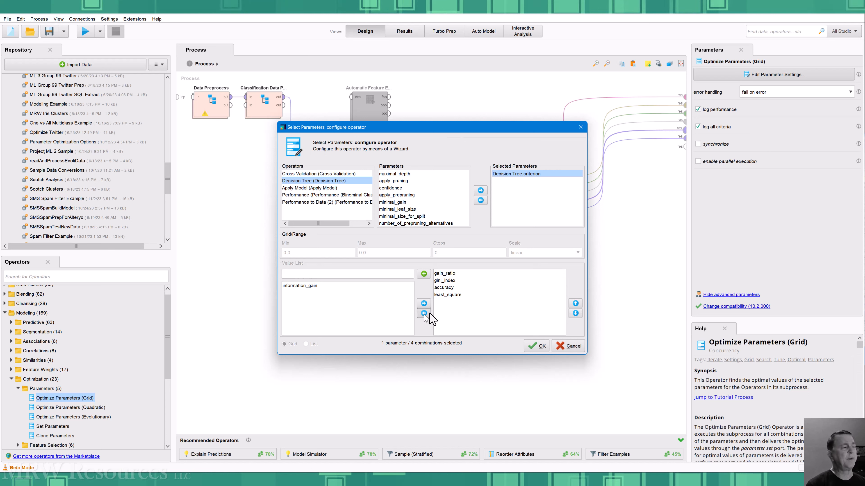
pyautogui.click(447, 295)
pyautogui.click(424, 313)
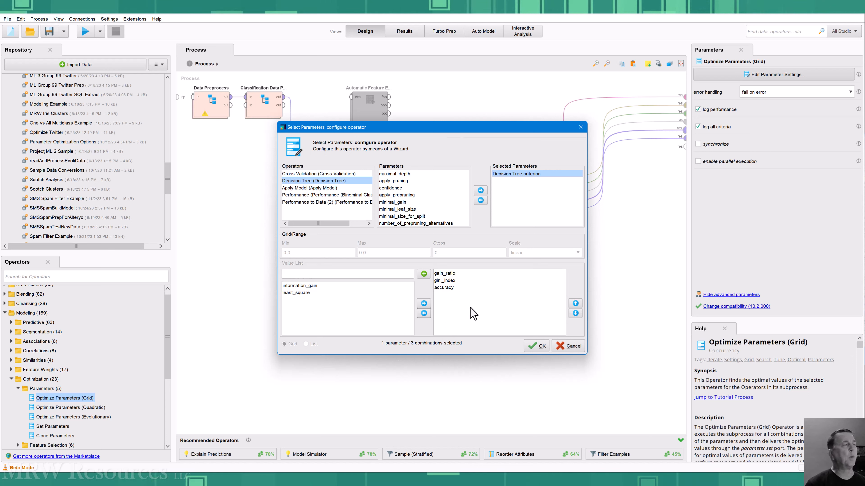
# - Add the Decision Tree's maximal_depth to the parameters selected for optimization, with a range from 2 to 15
pyautogui.click(392, 174)
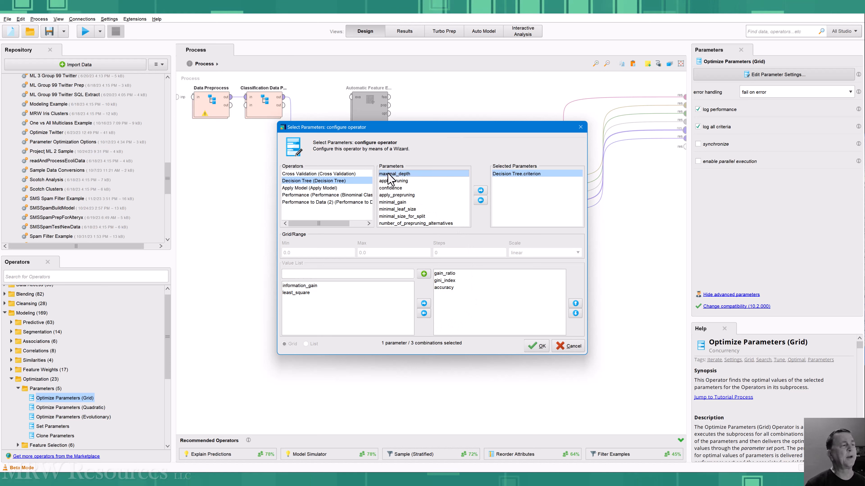
pyautogui.click(480, 192)
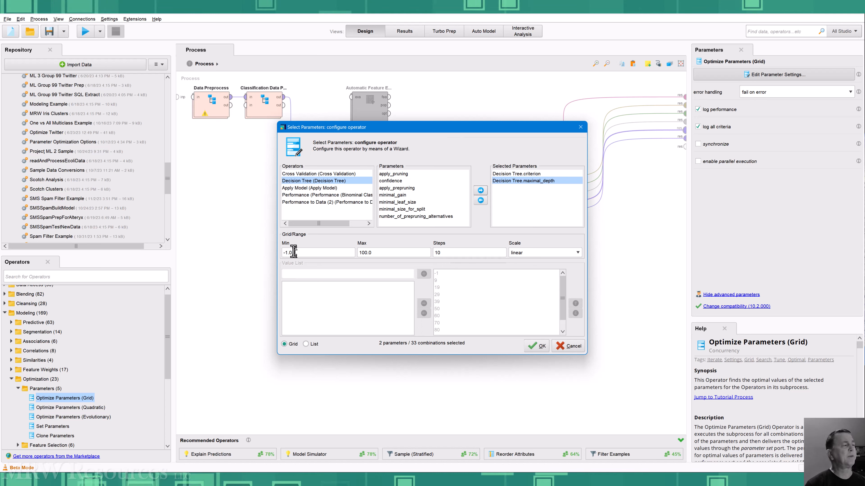
pyautogui.moveTo(294, 252); pyautogui.dragTo(279, 251)
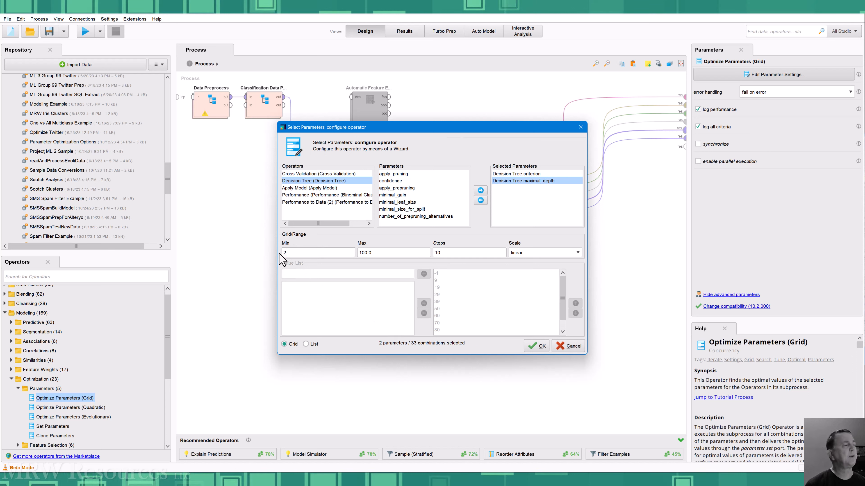
pyautogui.write('2')
pyautogui.press('Tab')
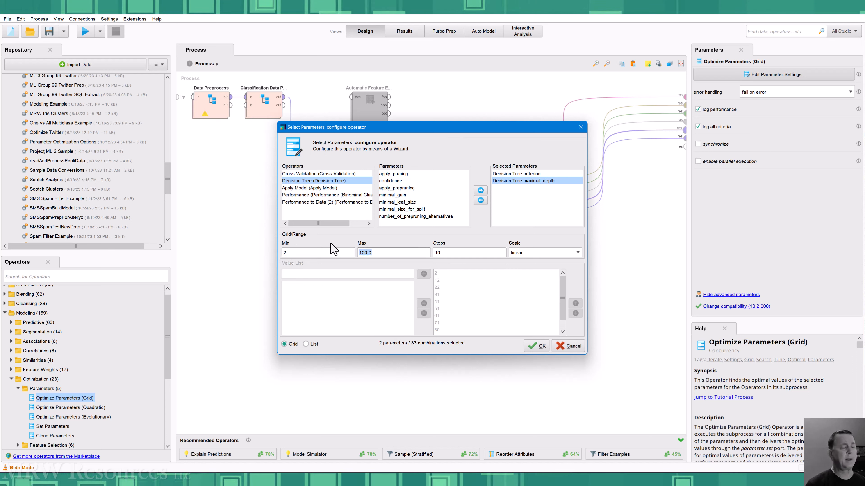
pyautogui.write('15')
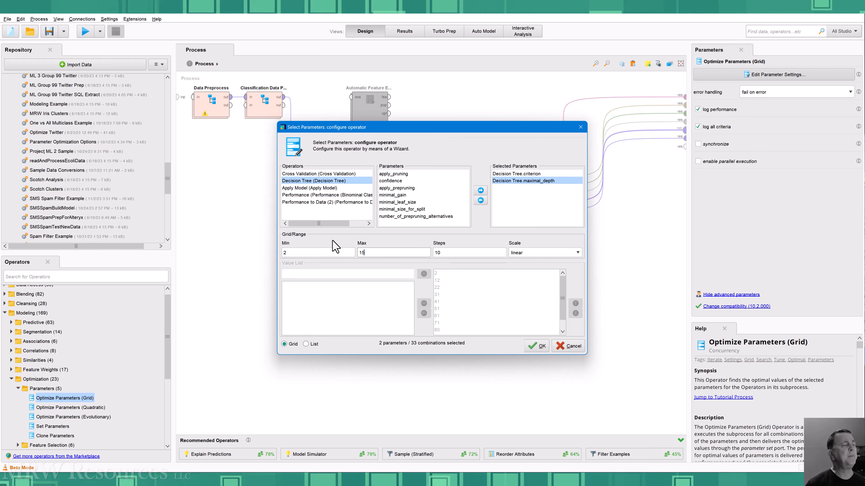
# - Set maximal_depth's grid to 14 steps on a linear scale
pyautogui.click(442, 254)
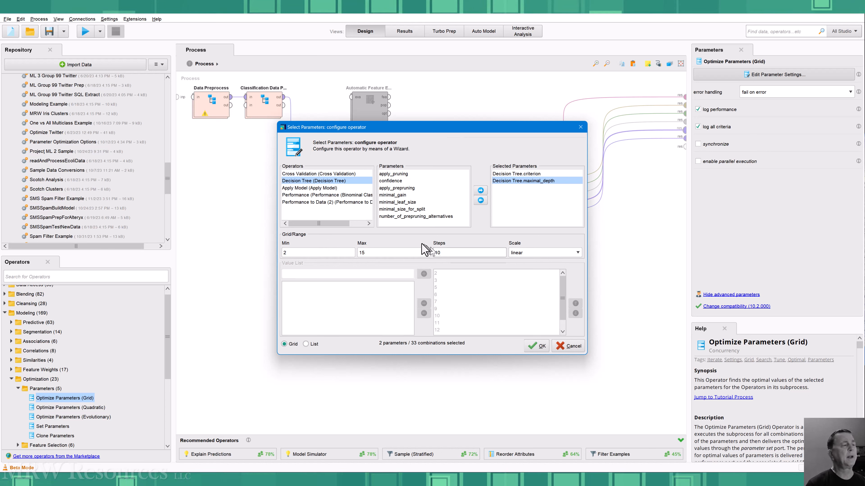
pyautogui.press('BackSpace')
pyautogui.press('BackSpace')
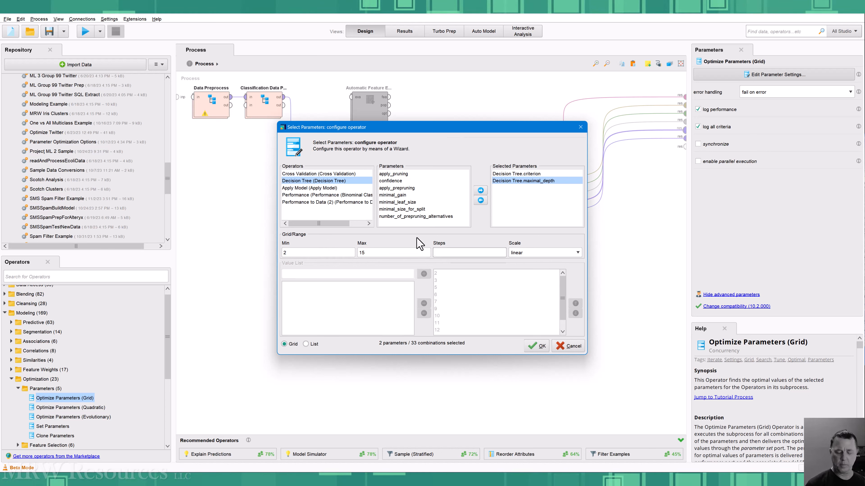
pyautogui.write('14')
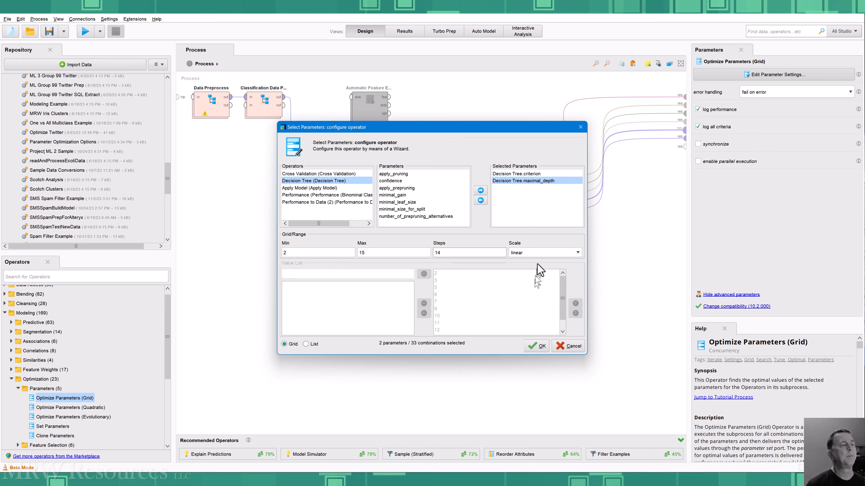
pyautogui.click(537, 252)
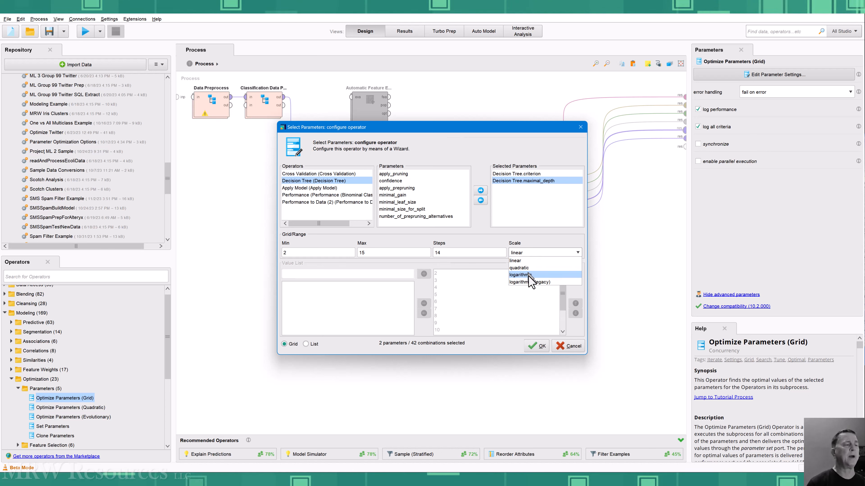
pyautogui.click(520, 260)
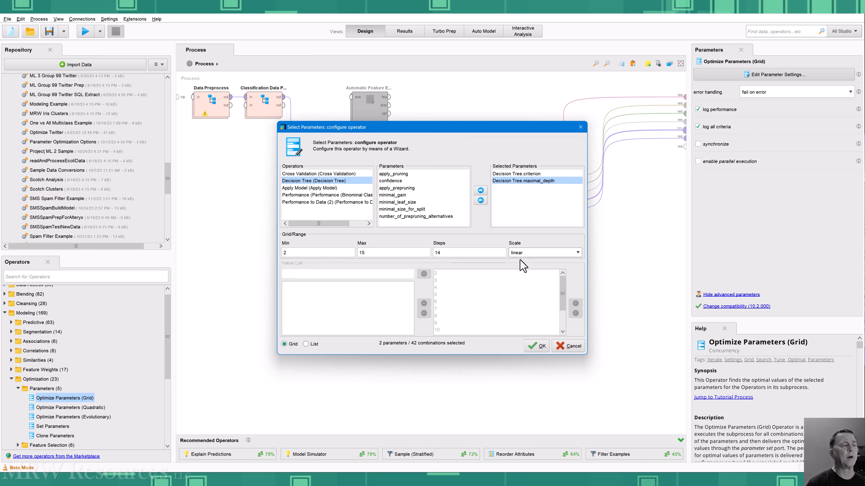
# - Recheck the selected criterion and maximal_depth entries, and add the Decision Tree's apply_prepruning to the optimization
pyautogui.click(515, 173)
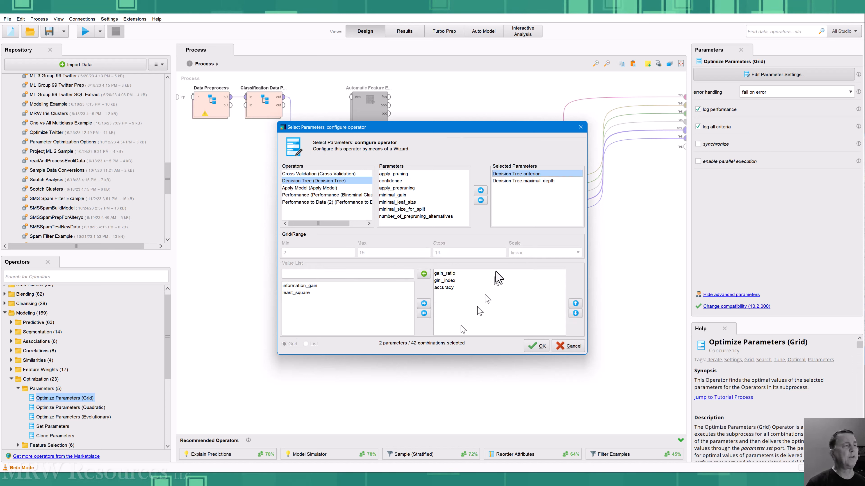
pyautogui.click(524, 180)
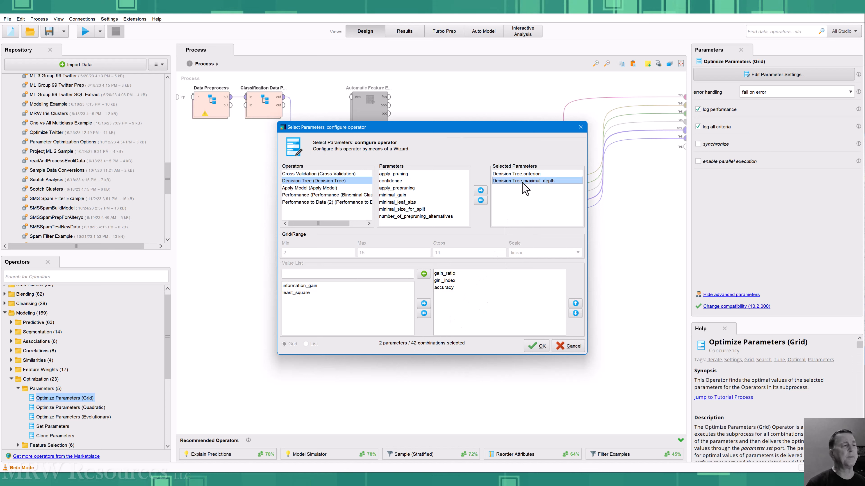
pyautogui.click(389, 188)
pyautogui.click(481, 192)
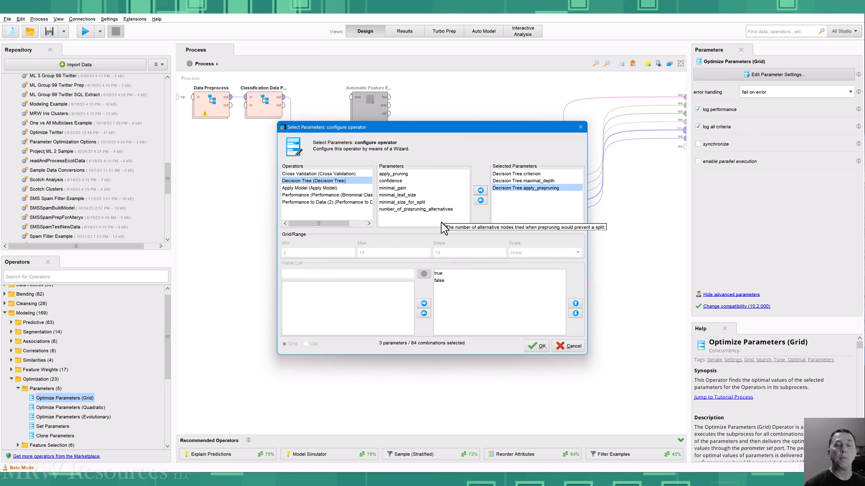
# - Add the Decision Tree's minimal_size_for_split to the optimization, with a range from 2 to 20 in 10 steps
pyautogui.click(395, 203)
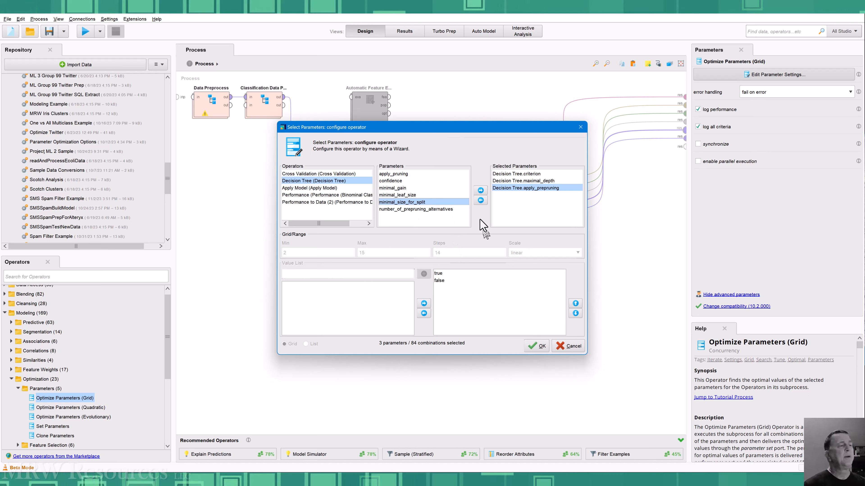
pyautogui.click(480, 191)
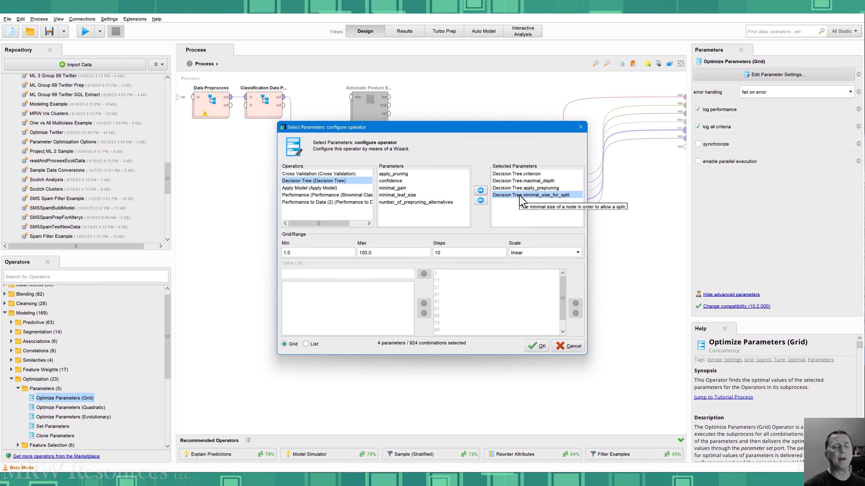
pyautogui.click(301, 252)
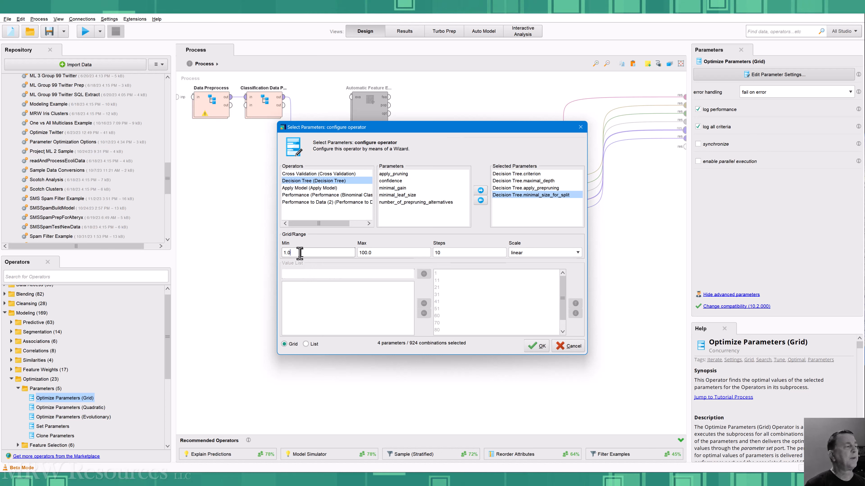
pyautogui.click(371, 253)
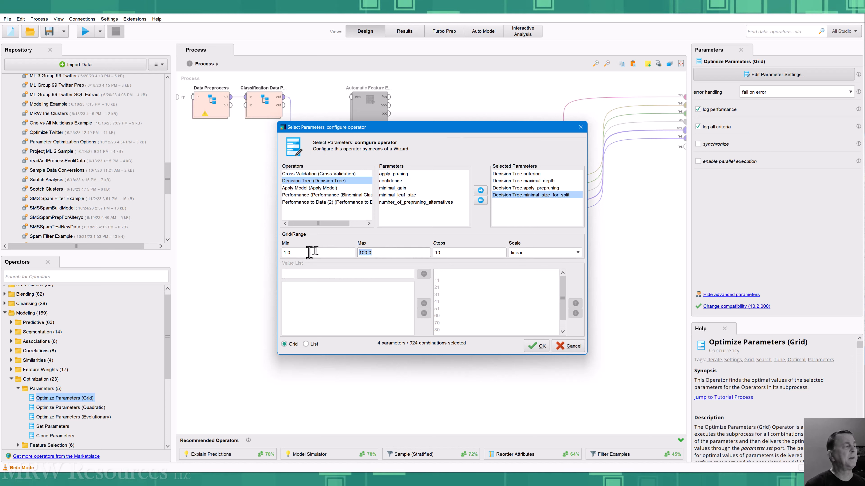
pyautogui.click(299, 252)
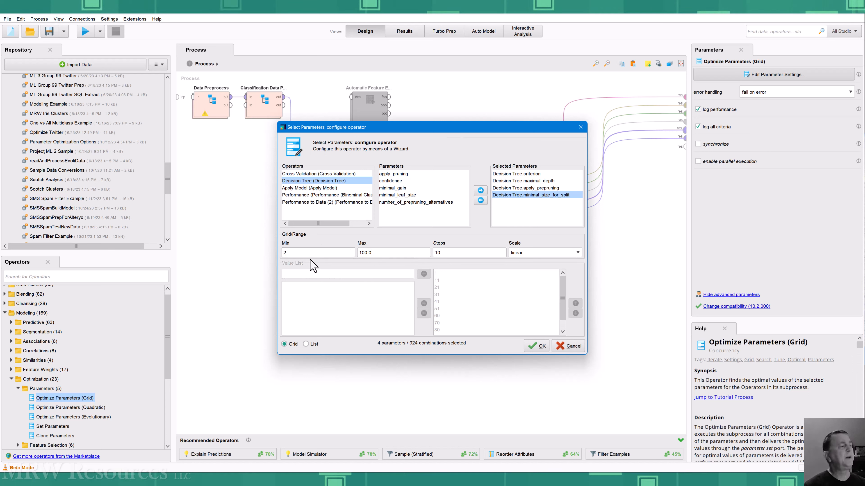
pyautogui.click(371, 253)
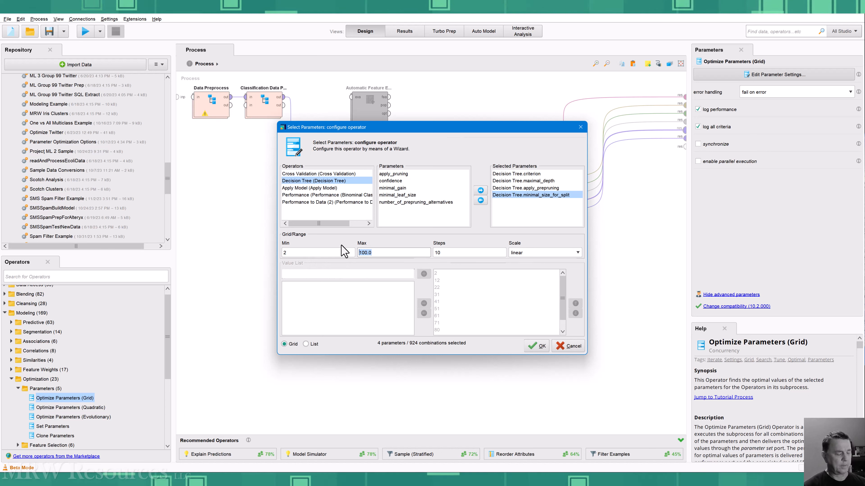
pyautogui.write('20')
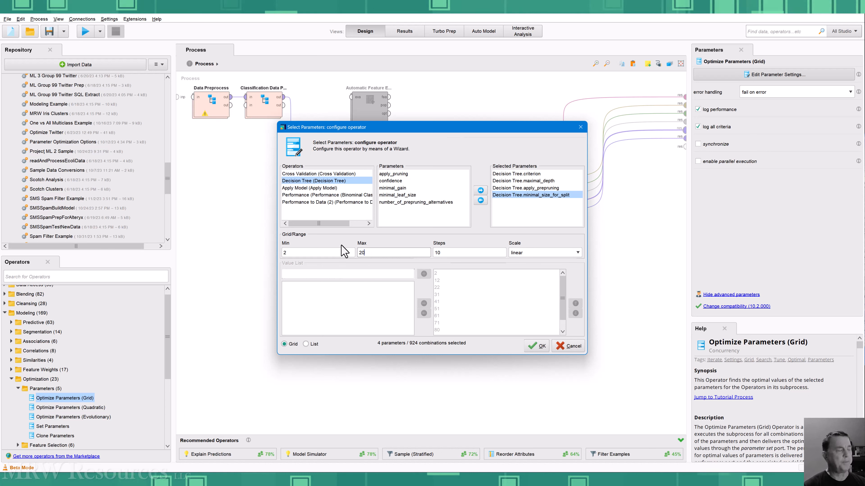
pyautogui.click(436, 253)
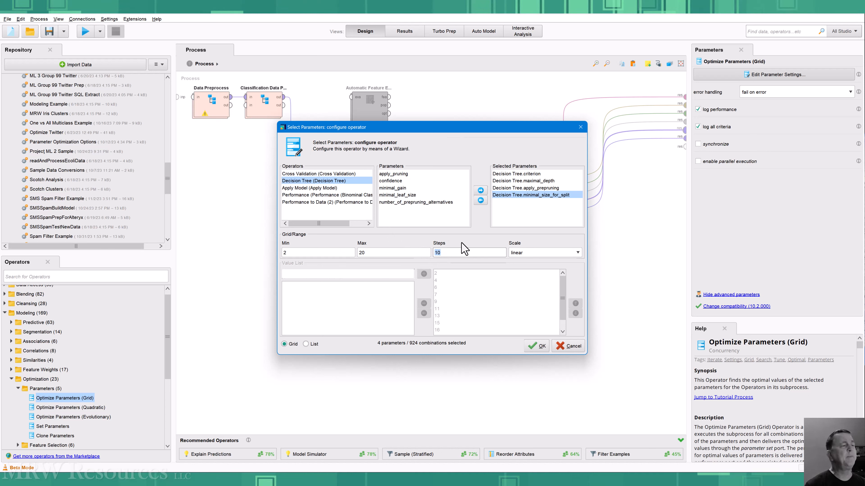
pyautogui.press('Tab')
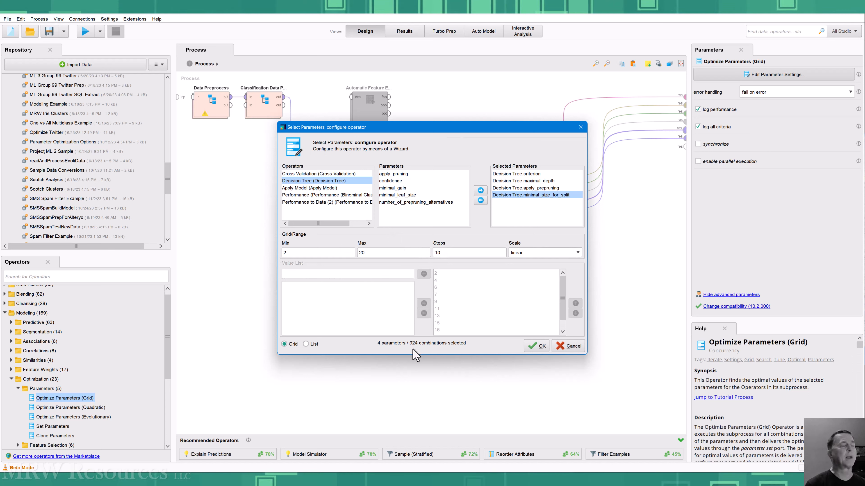
# - Add the Decision Tree's minimal_leaf_size to the optimization, with a range from 1 to 5 in 5 steps
pyautogui.click(395, 196)
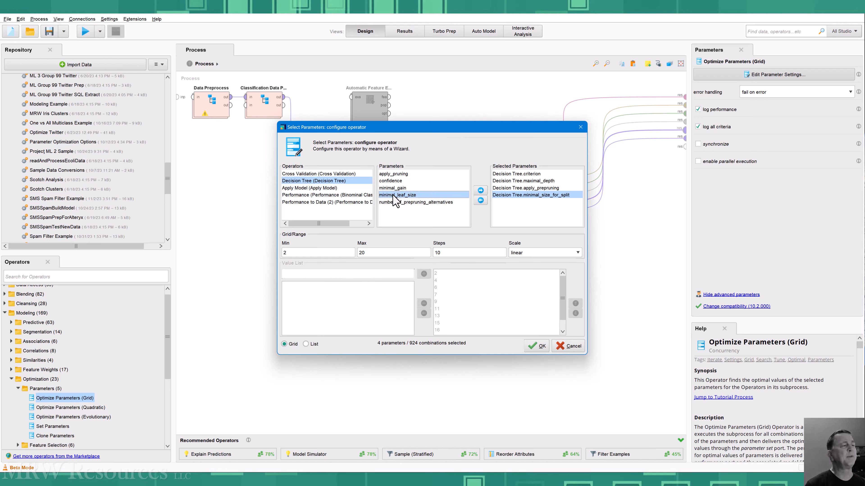
pyautogui.click(480, 190)
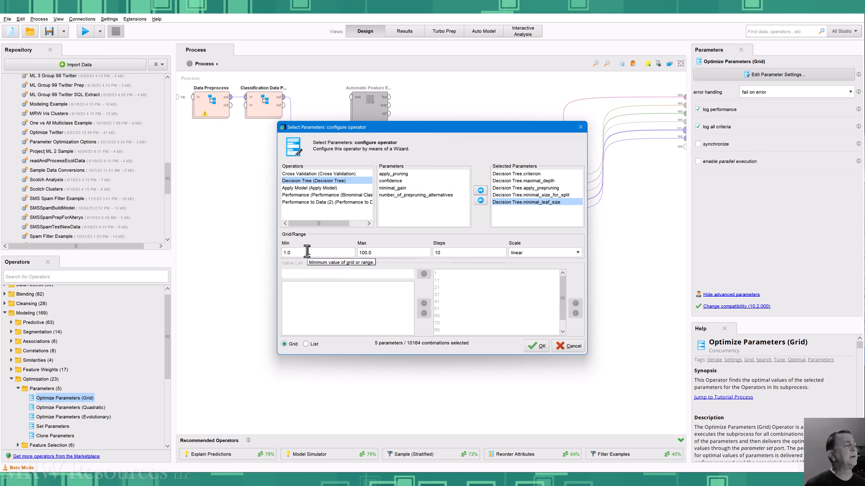
pyautogui.moveTo(306, 253); pyautogui.dragTo(279, 253)
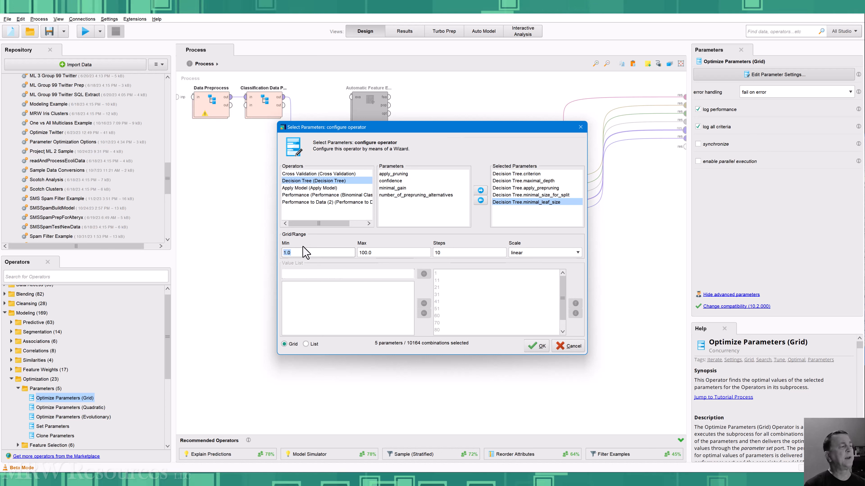
pyautogui.click(377, 252)
pyautogui.moveTo(376, 253); pyautogui.dragTo(344, 242)
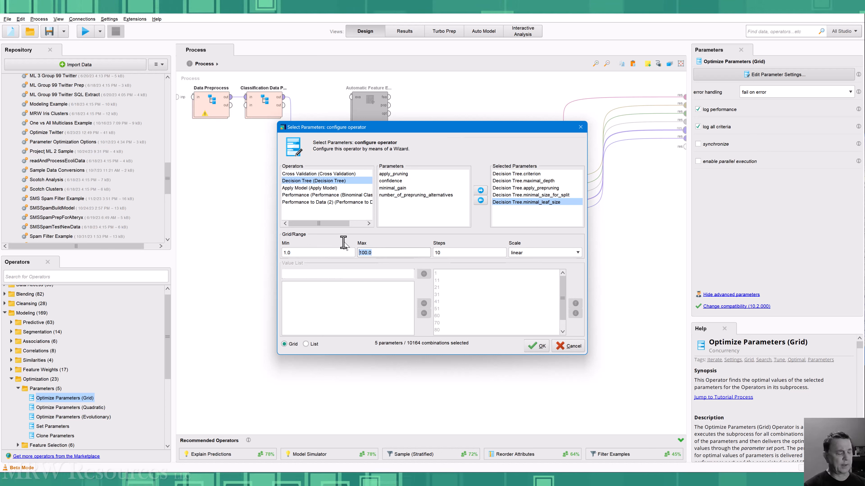
pyautogui.press('BackSpace')
pyautogui.write('5')
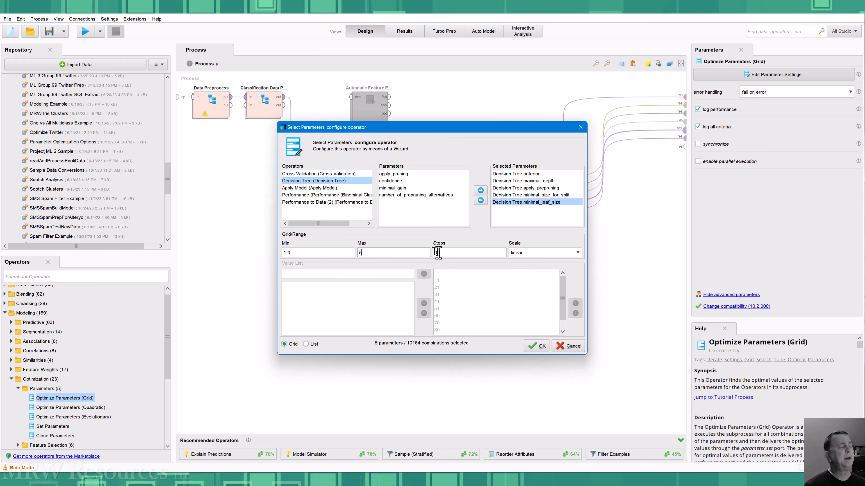
pyautogui.click(440, 252)
pyautogui.write('5')
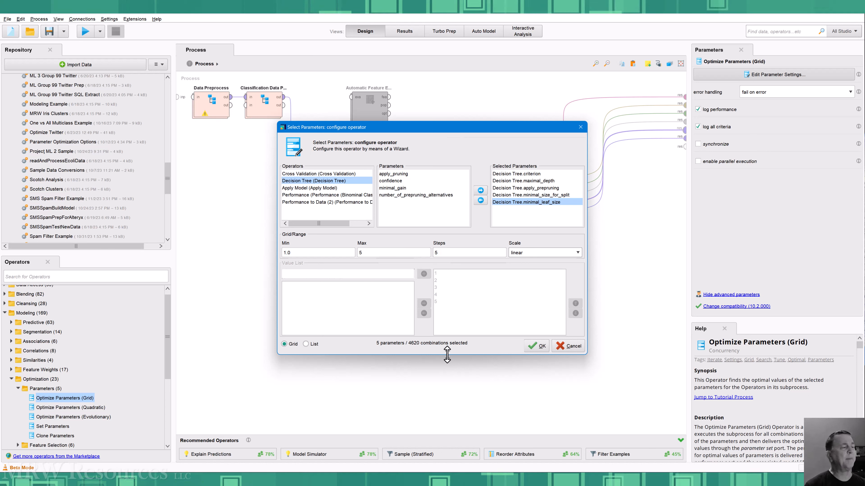
# - Add the Decision Tree's minimal_gain to the optimization and set its number of steps to 100
pyautogui.click(395, 189)
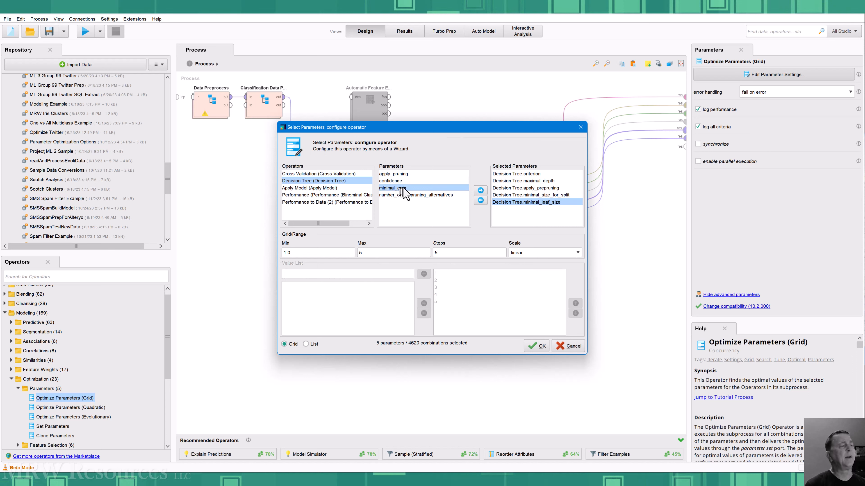
pyautogui.click(480, 191)
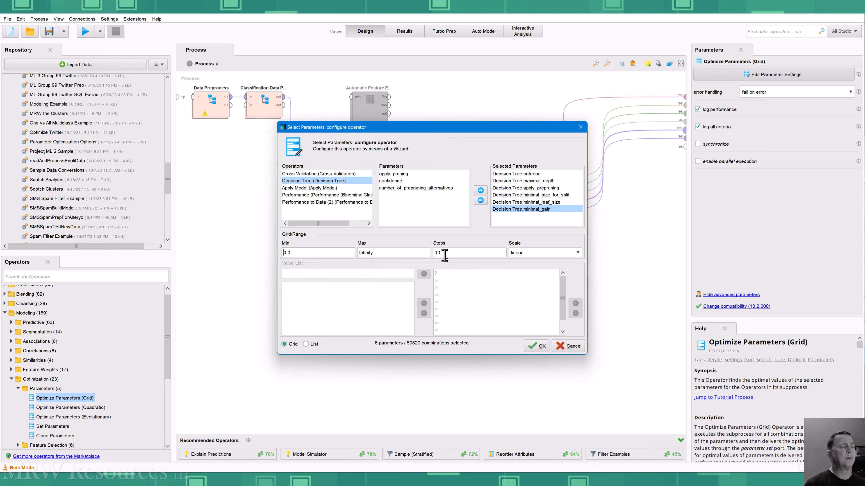
pyautogui.moveTo(444, 255); pyautogui.dragTo(413, 246)
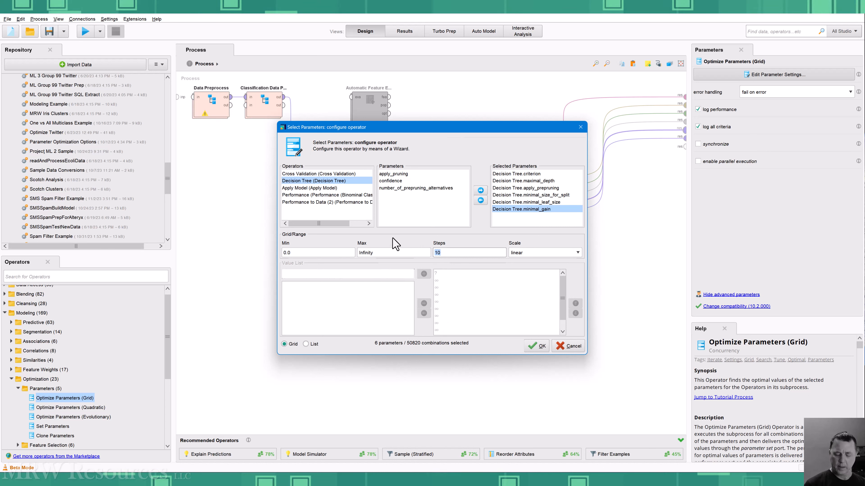
pyautogui.press('Tab')
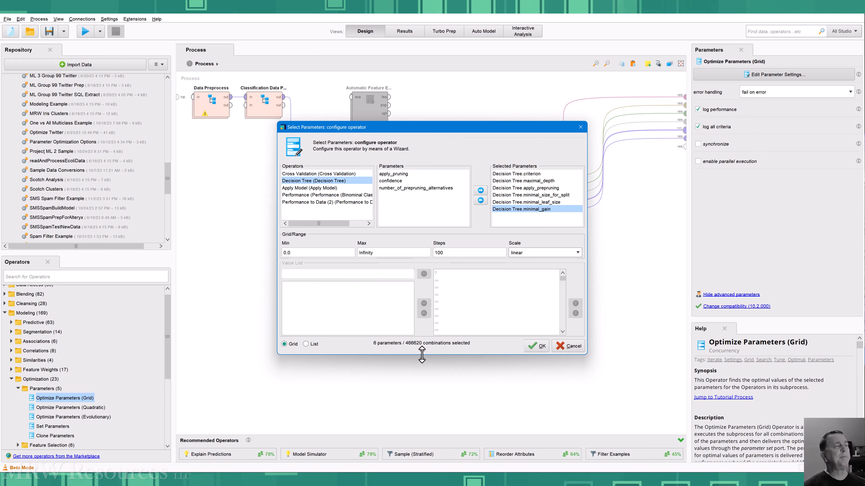
# - Look over the remaining Decision Tree parameters and reduce minimal_gain's number of steps to 10
pyautogui.click(390, 182)
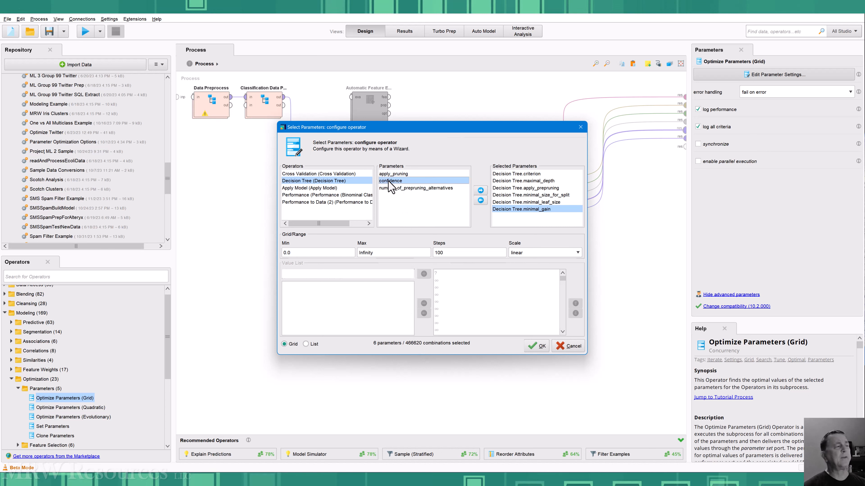
pyautogui.click(409, 188)
pyautogui.click(406, 174)
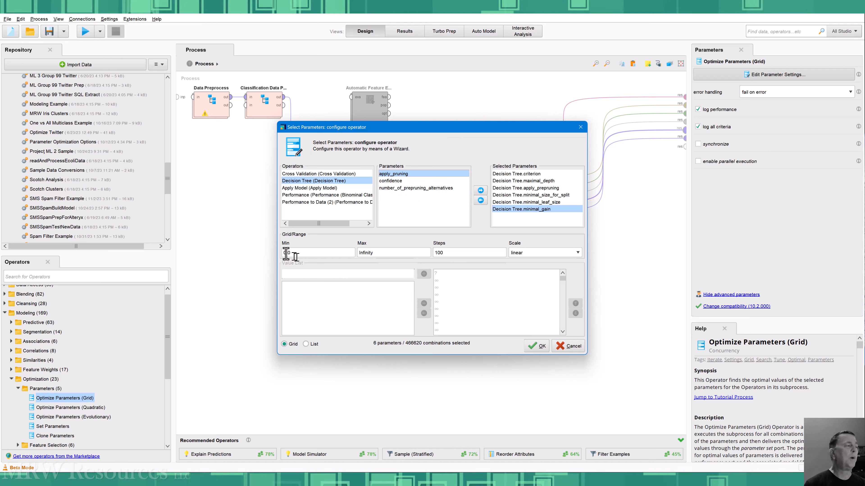
pyautogui.click(442, 253)
pyautogui.press('BackSpace')
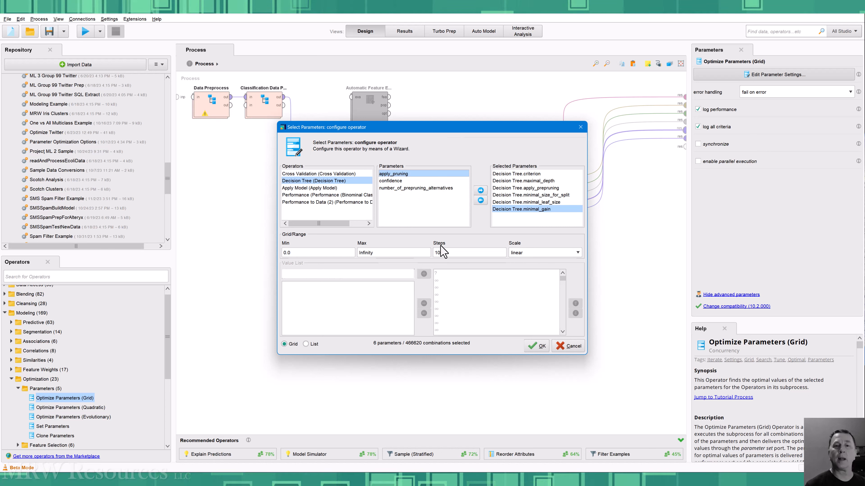
# - Set minimal_gain's number of steps to 100 and apply the parameter selection
pyautogui.write('0')
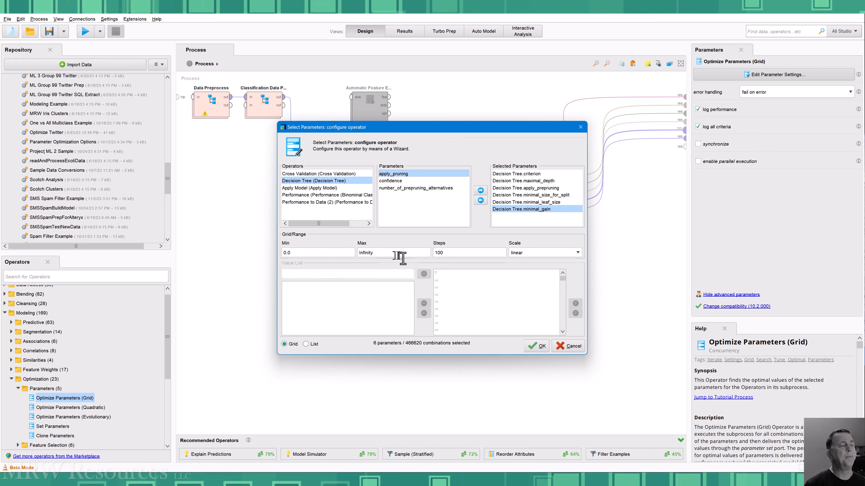
pyautogui.click(538, 347)
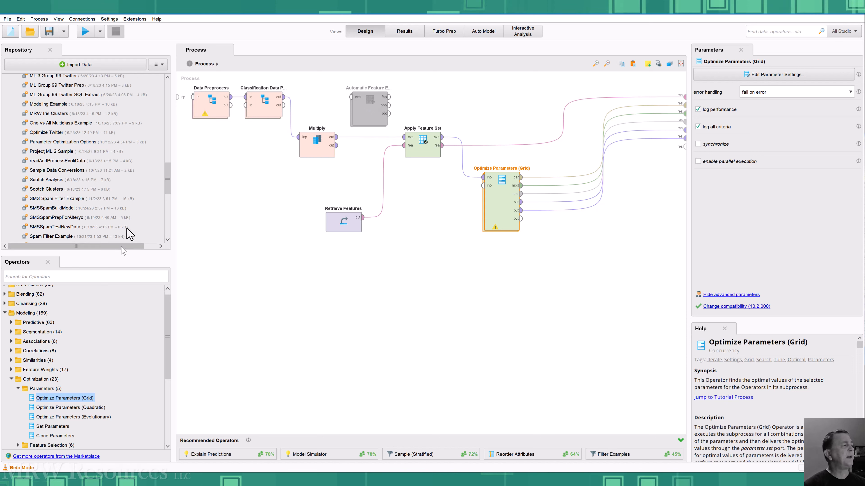
# - Check the stored Bike Buyers Feature Selection in the repository
pyautogui.moveTo(168, 175); pyautogui.dragTo(170, 236)
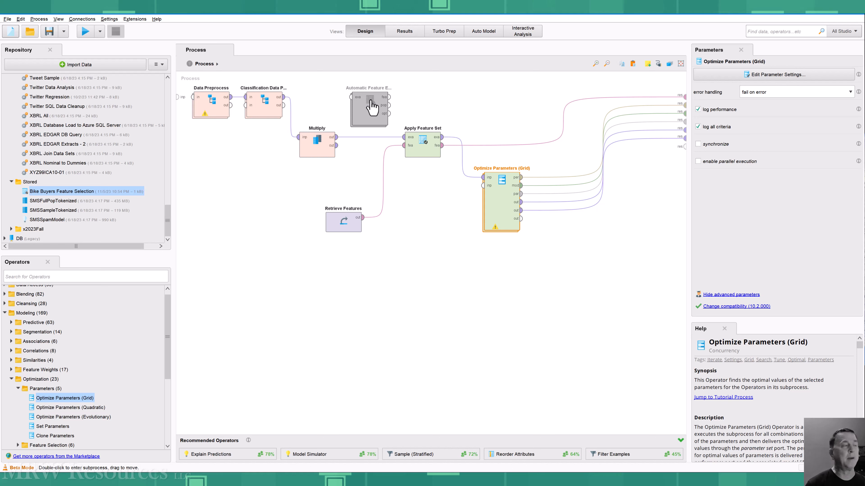
pyautogui.click(407, 116)
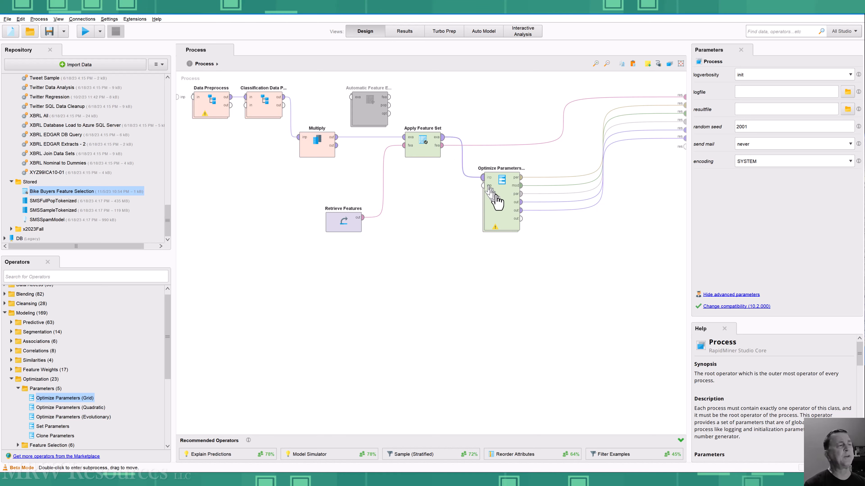
# - Edit the Optimize Parameters (Grid) settings so minimal_gain has a maximum of .5 and 5 steps, and apply them
pyautogui.click(502, 218)
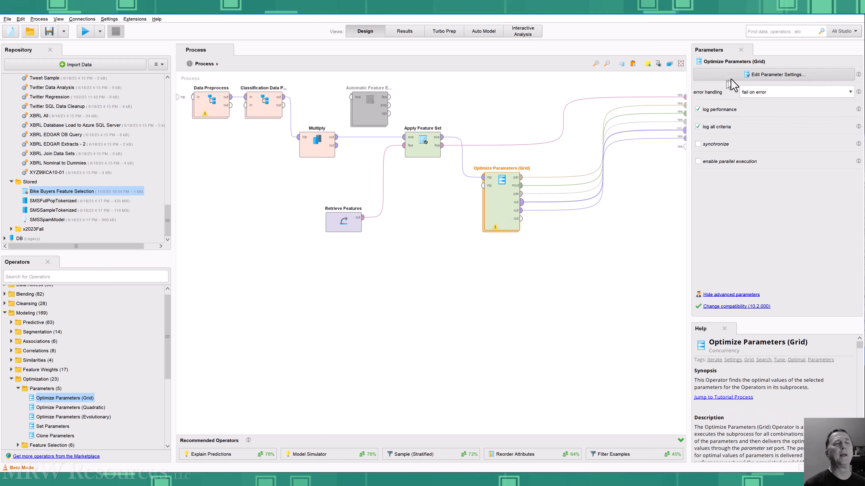
pyautogui.click(749, 75)
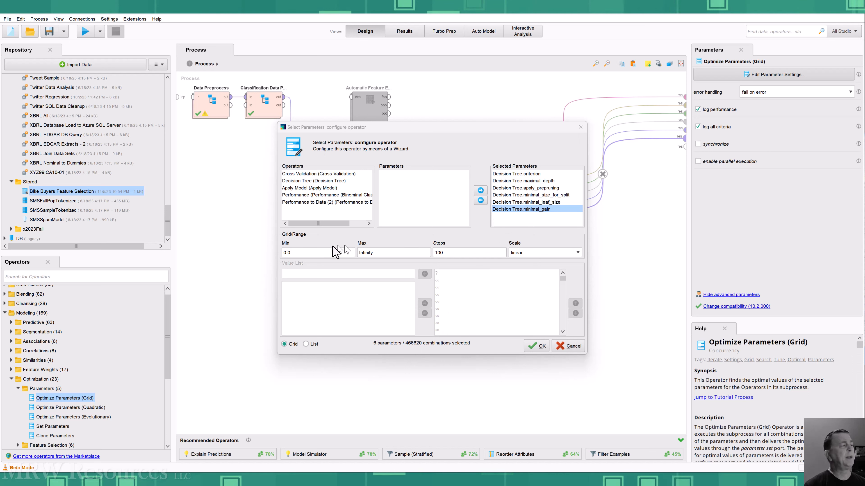
pyautogui.click(381, 252)
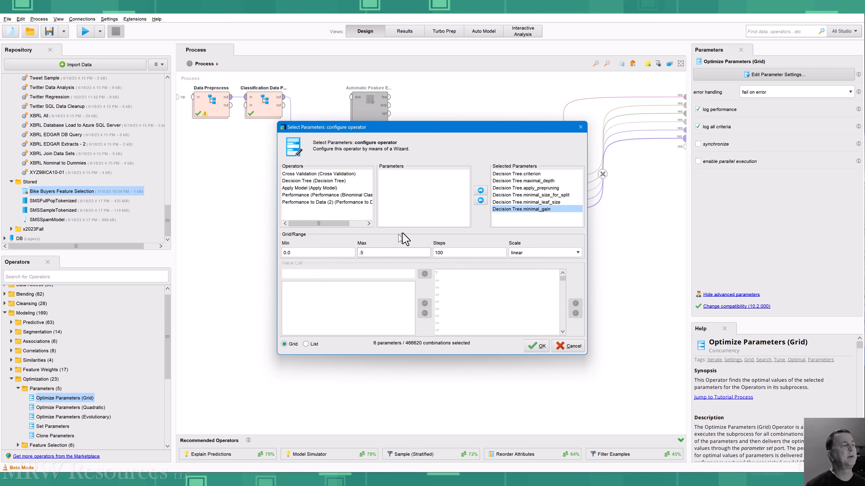
pyautogui.doubleClick(450, 254)
pyautogui.write('5')
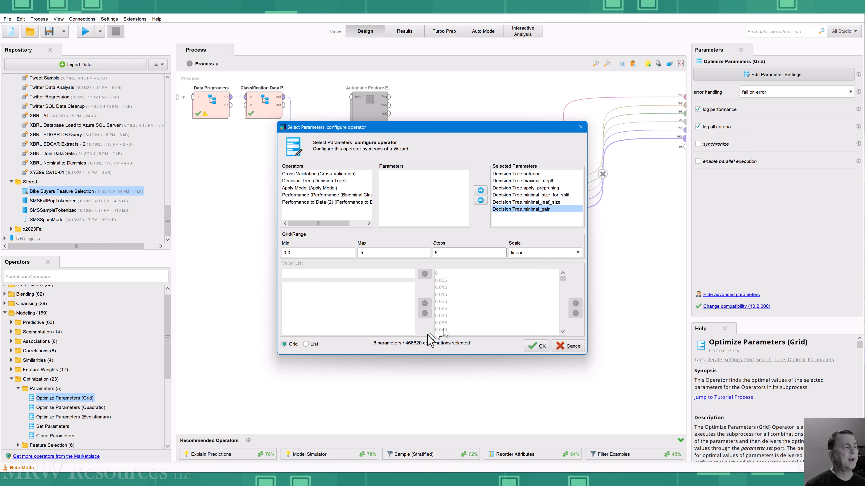
pyautogui.click(466, 301)
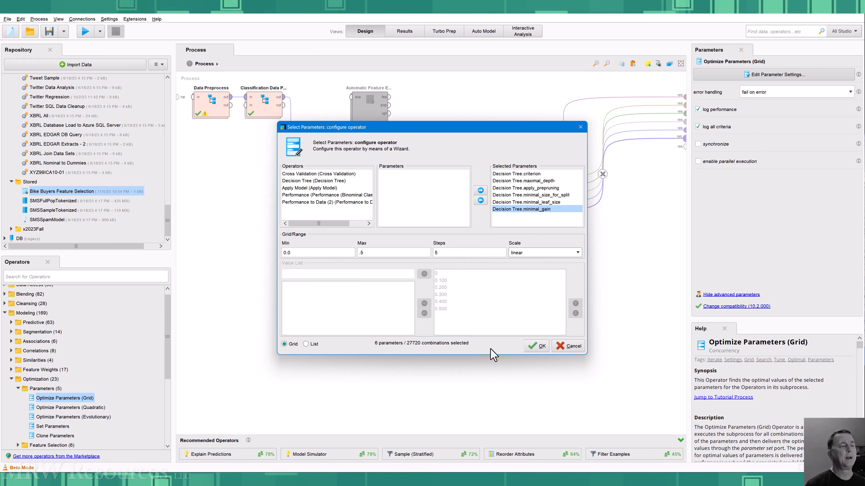
pyautogui.click(541, 346)
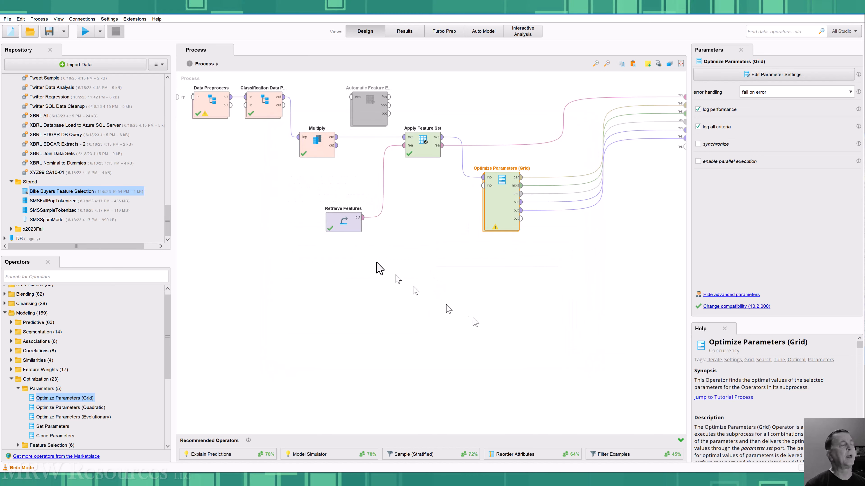
# - Run the optimization process, saving it before the start
pyautogui.click(85, 32)
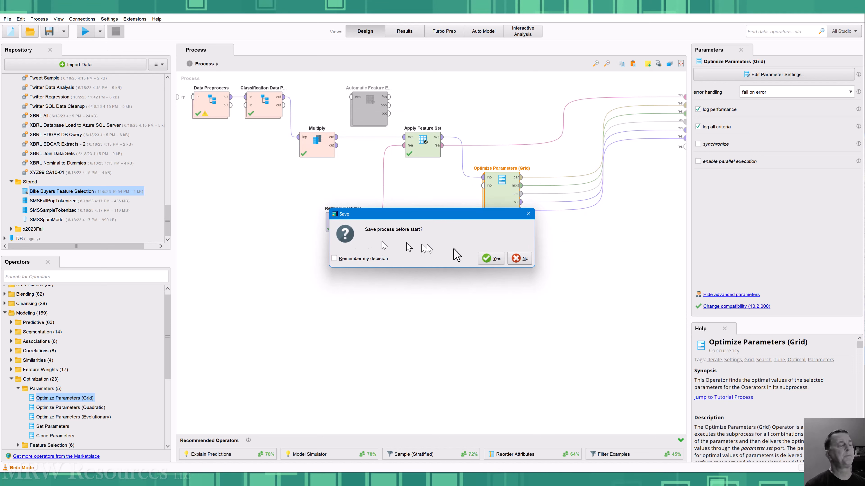
pyautogui.click(492, 258)
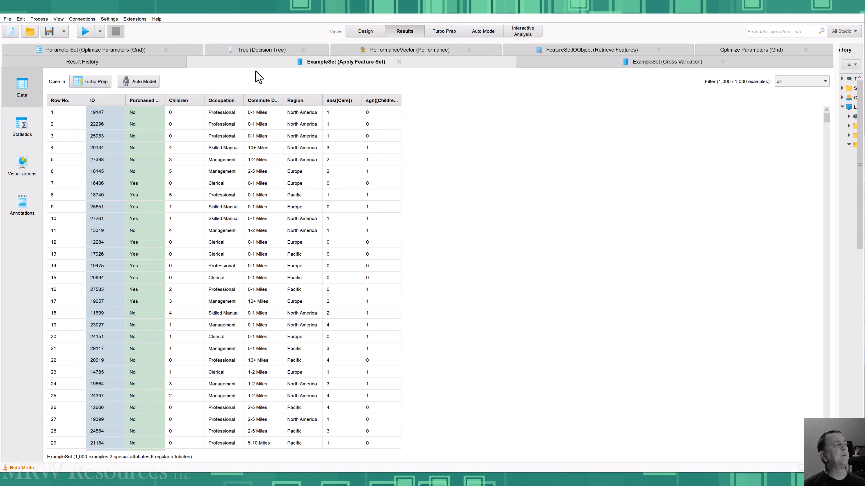
# - Examine the Cross Validation example set and the resulting decision tree graph
pyautogui.click(610, 65)
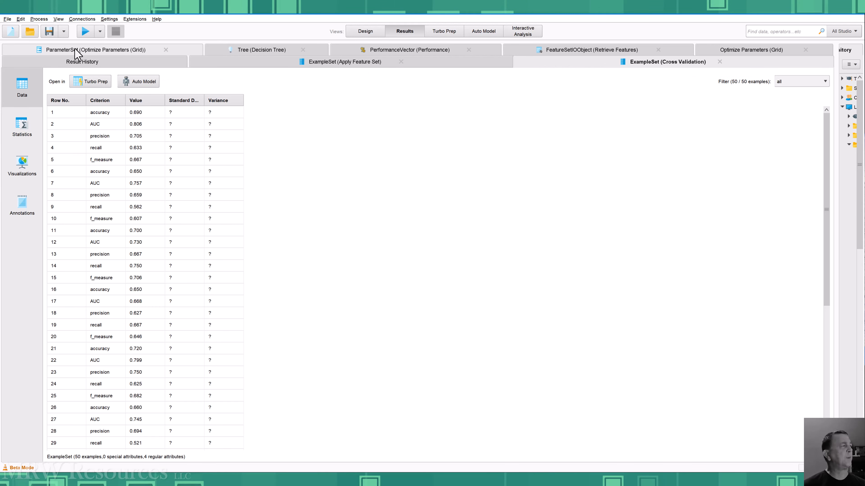
pyautogui.click(253, 57)
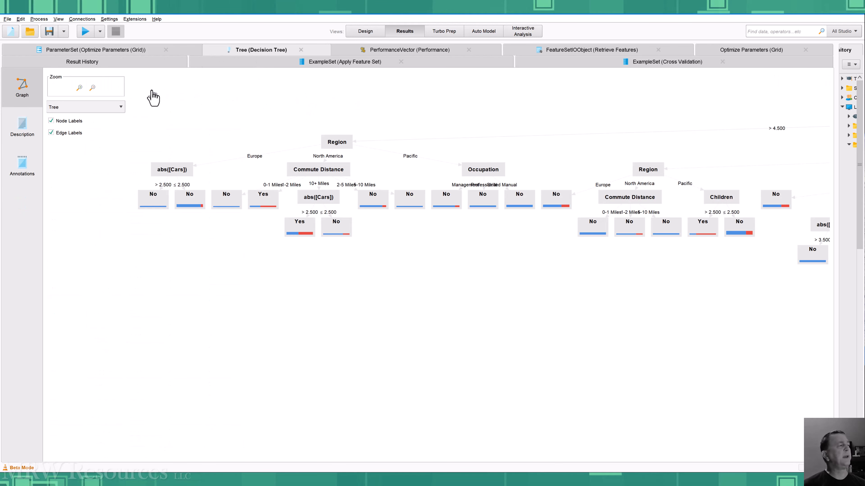
# - Review the performance vector's accuracy, AUC, precision, recall and f measure results
pyautogui.click(407, 51)
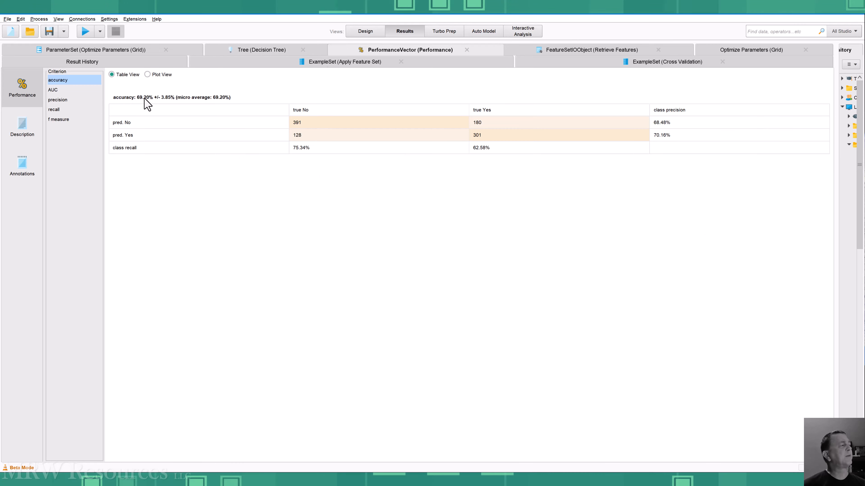
pyautogui.click(58, 92)
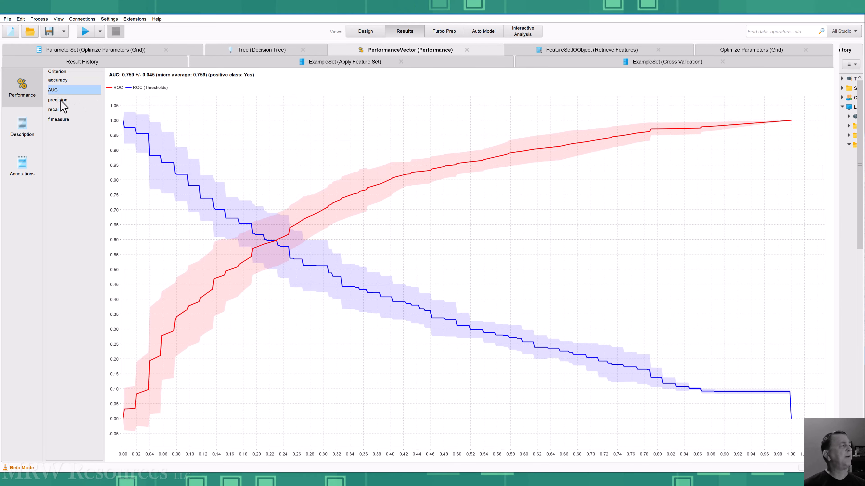
pyautogui.click(61, 101)
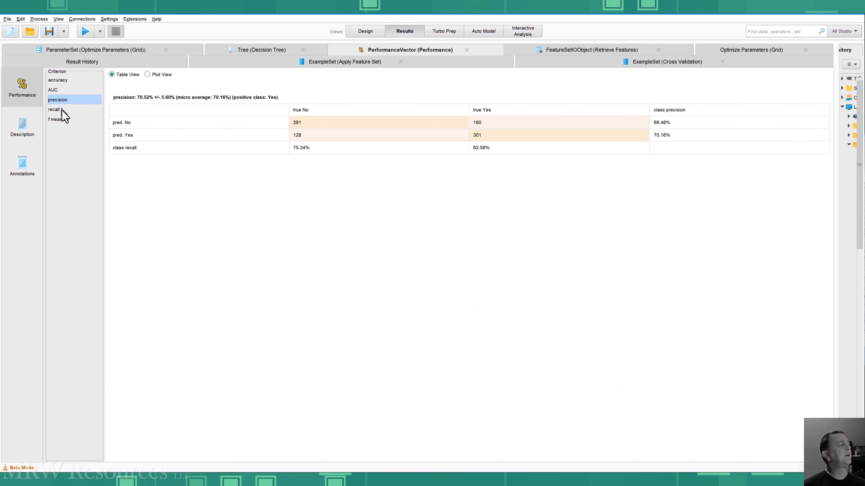
pyautogui.click(63, 112)
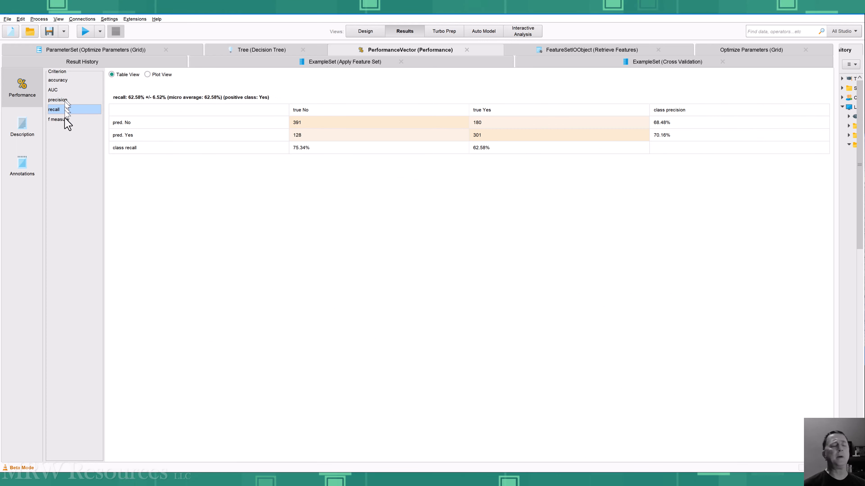
pyautogui.click(67, 125)
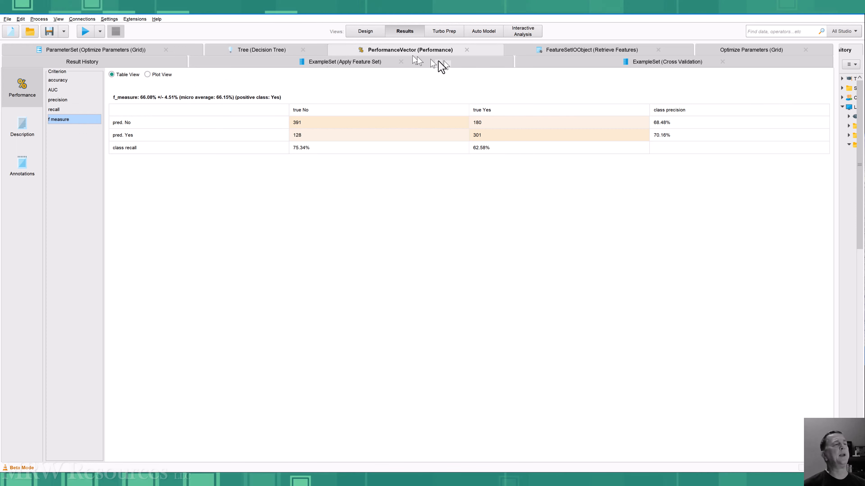
# - Review the retrieved feature set, the grid optimization log and the optimal parameter set
pyautogui.click(606, 54)
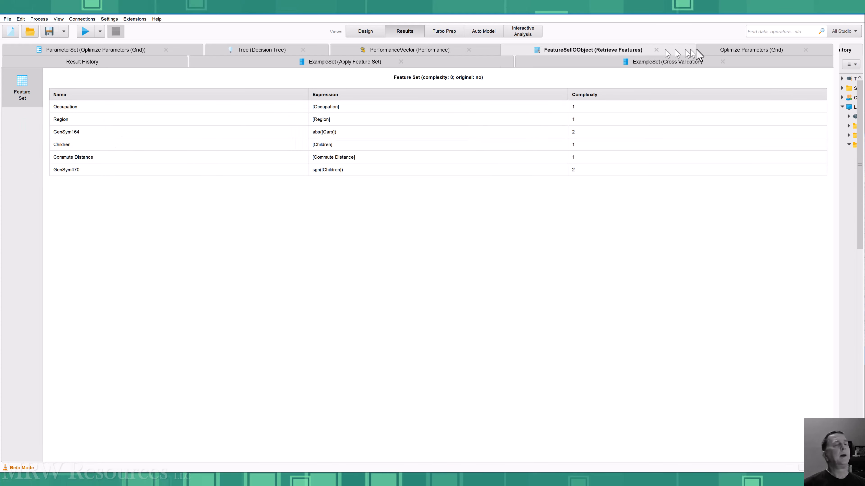
pyautogui.click(731, 52)
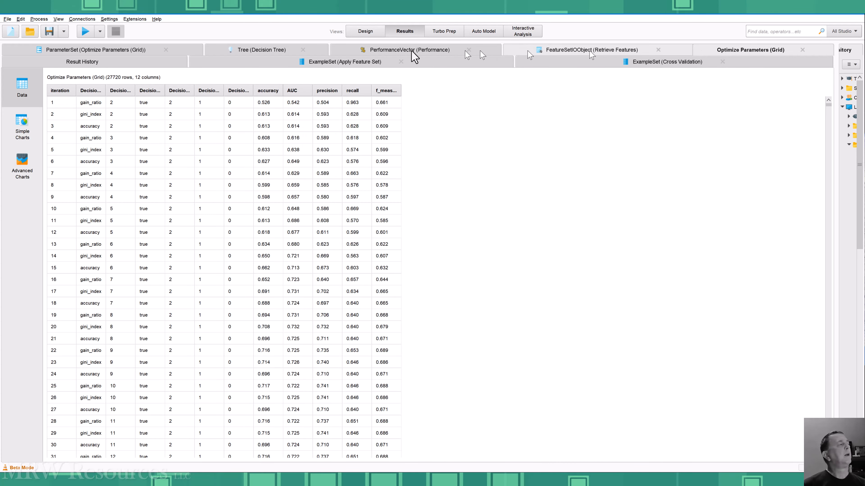
pyautogui.click(67, 53)
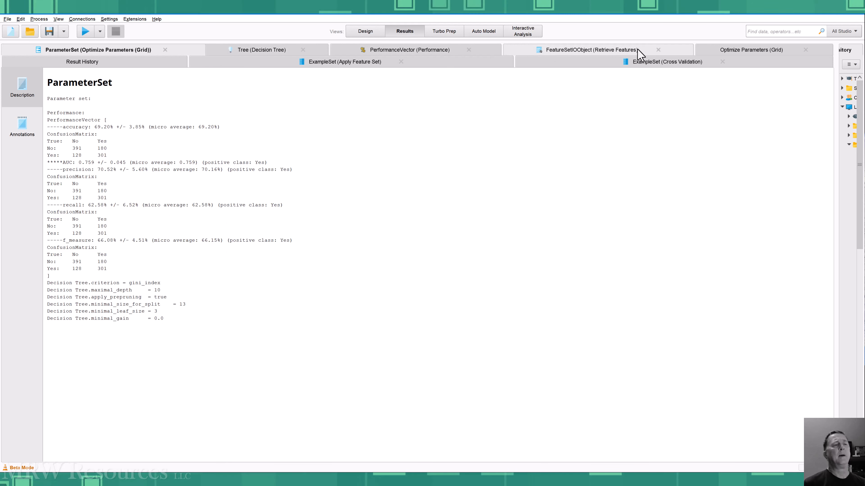
# - Widen the Decision Tree parameter and f_measure columns of the grid optimization log so their full headings are readable
pyautogui.click(748, 52)
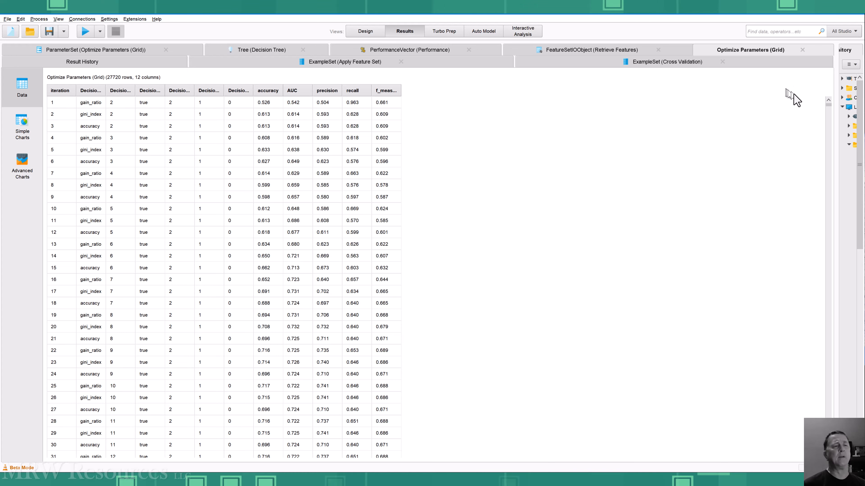
pyautogui.moveTo(828, 104)
pyautogui.mouseDown()
pyautogui.moveTo(812, 218)
pyautogui.moveTo(815, 407)
pyautogui.moveTo(819, 99)
pyautogui.mouseUp()
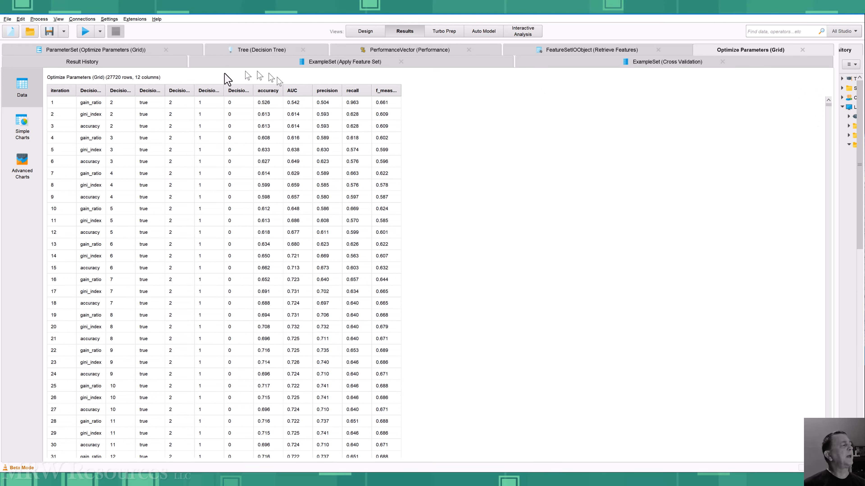
pyautogui.moveTo(106, 92)
pyautogui.mouseDown()
pyautogui.moveTo(149, 90)
pyautogui.moveTo(145, 98)
pyautogui.mouseUp()
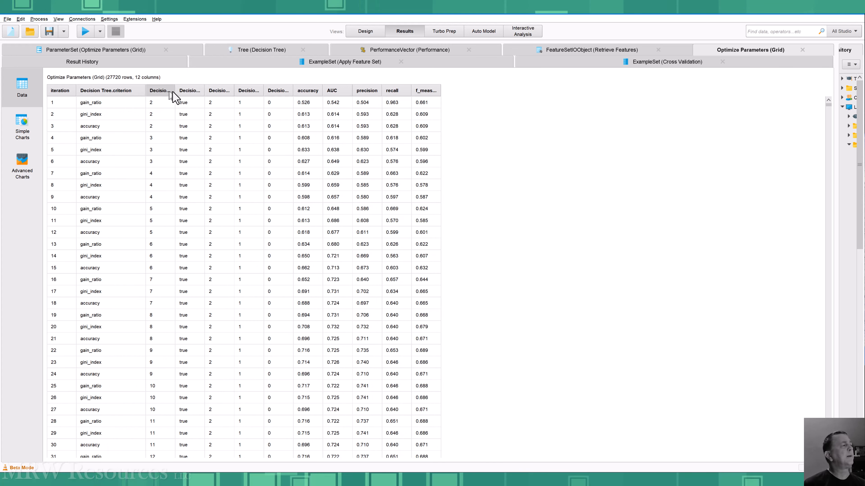
pyautogui.moveTo(174, 91); pyautogui.dragTo(232, 101)
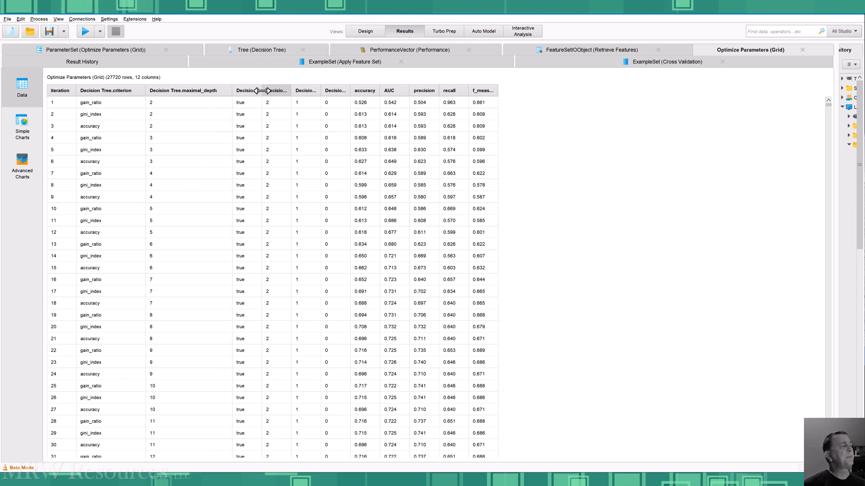
pyautogui.moveTo(261, 91); pyautogui.dragTo(601, 91)
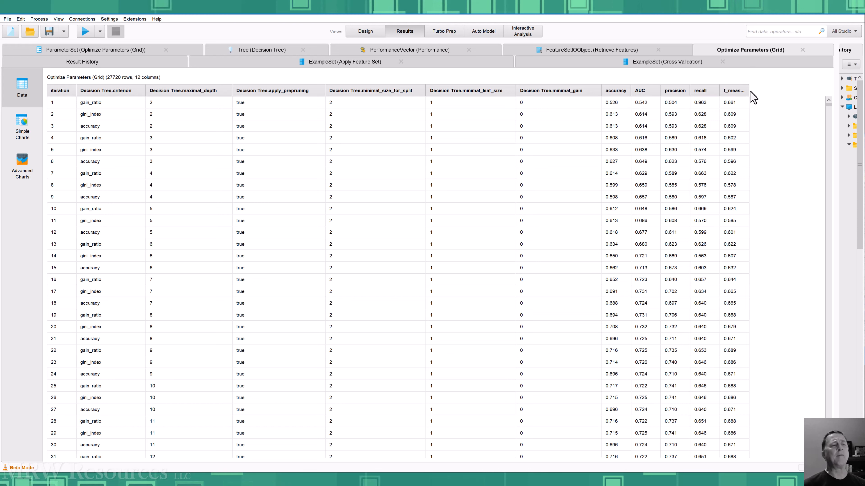
pyautogui.moveTo(749, 91); pyautogui.dragTo(772, 90)
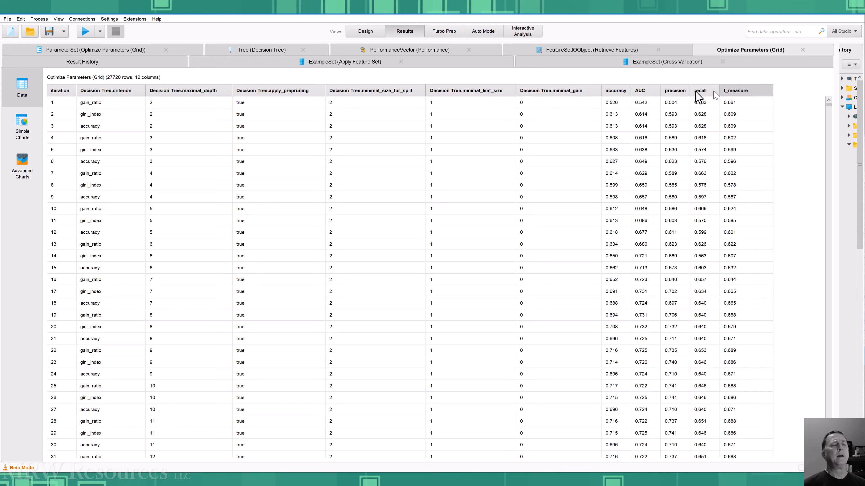
# - Sort the grid optimization log by AUC in descending order
pyautogui.click(647, 91)
pyautogui.click(648, 91)
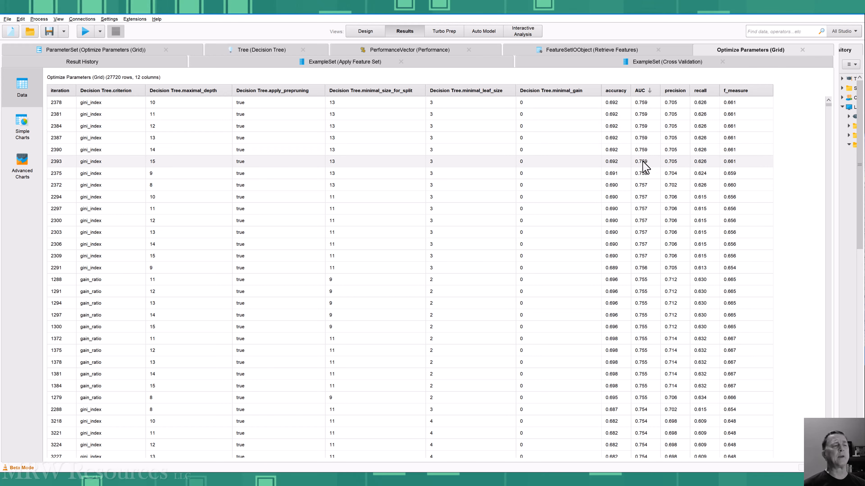
# - Sort the optimization log by accuracy in descending order and examine the parameter combinations with the highest accuracy
pyautogui.click(616, 90)
pyautogui.click(615, 90)
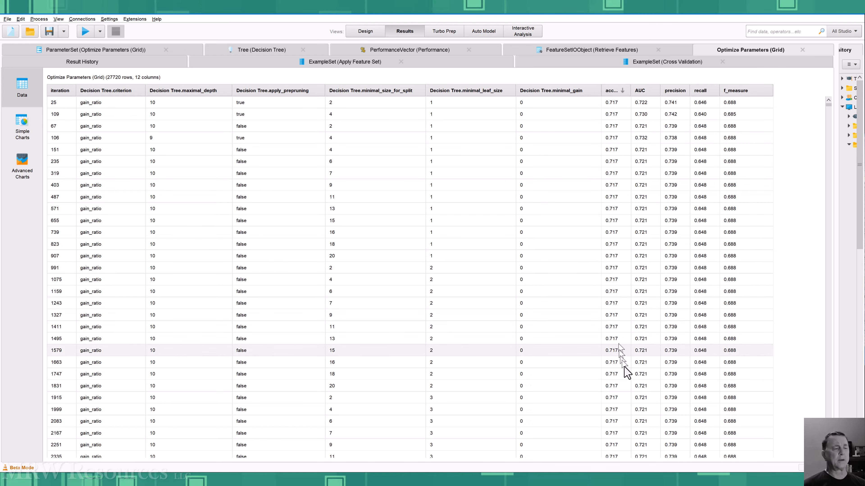
pyautogui.scroll(-2, 625, 374)
pyautogui.scroll(-1, 626, 378)
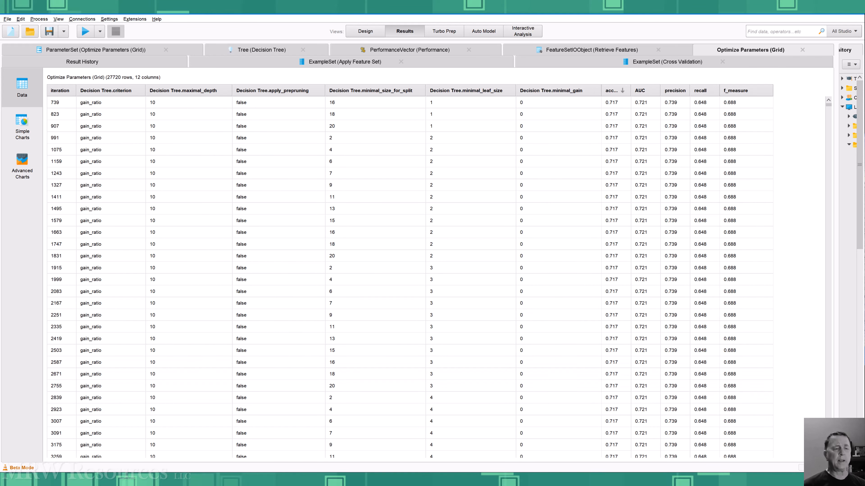
pyautogui.scroll(-15, 408, 279)
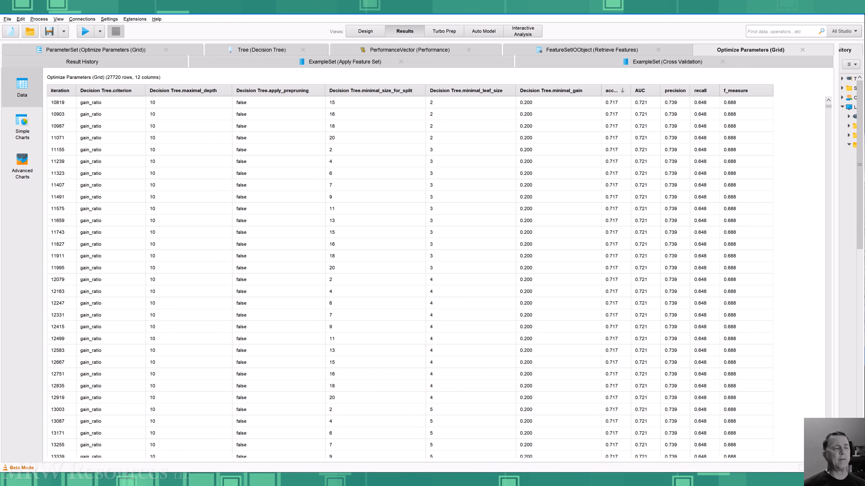
pyautogui.scroll(-15, 409, 279)
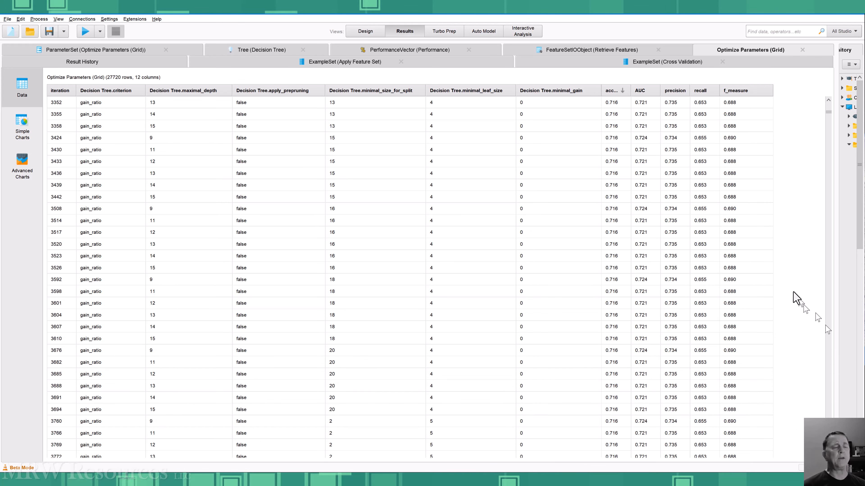
pyautogui.moveTo(828, 112); pyautogui.dragTo(828, 99)
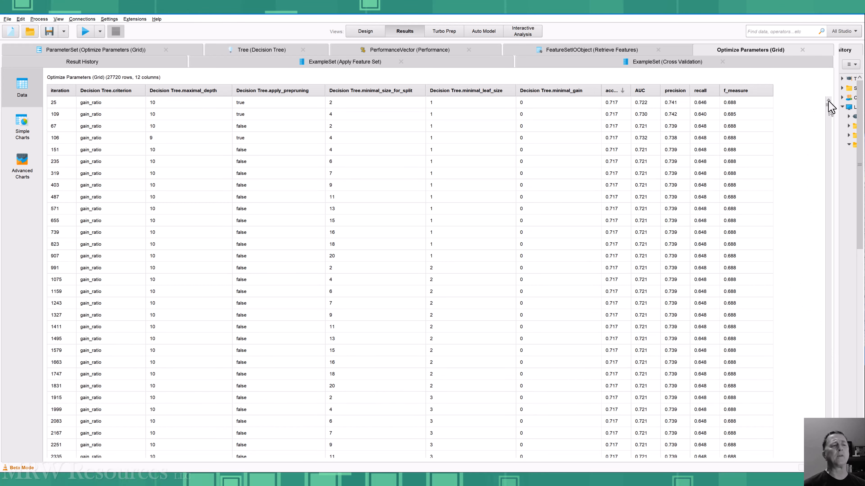
# - Sort the grid optimization log by f_measure in descending order and examine the parameter combinations with the highest f_measure
pyautogui.click(731, 91)
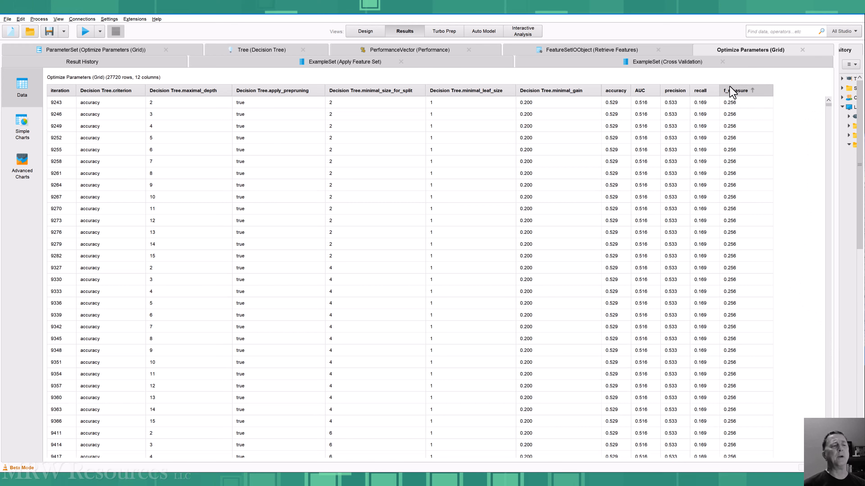
pyautogui.click(732, 90)
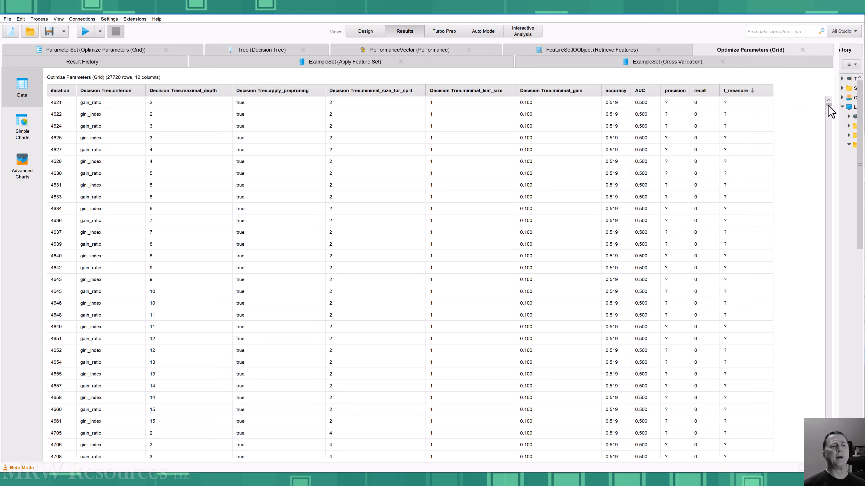
pyautogui.moveTo(831, 111); pyautogui.dragTo(839, 239)
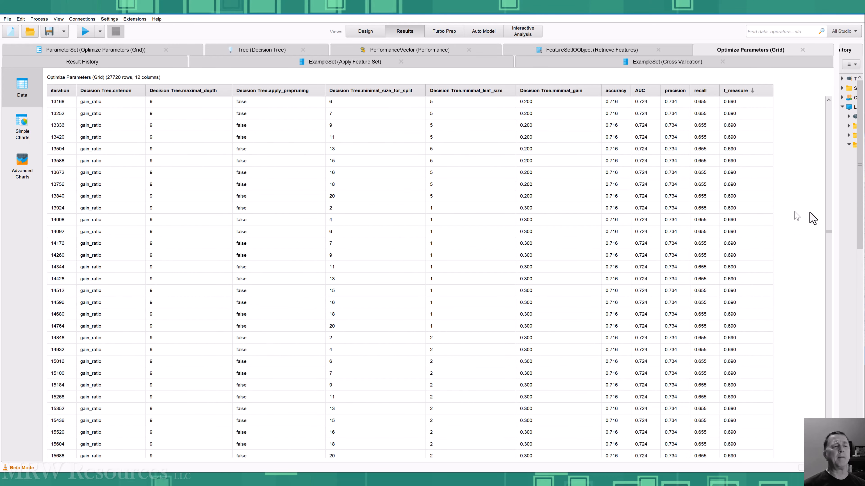
pyautogui.scroll(20, 828, 201)
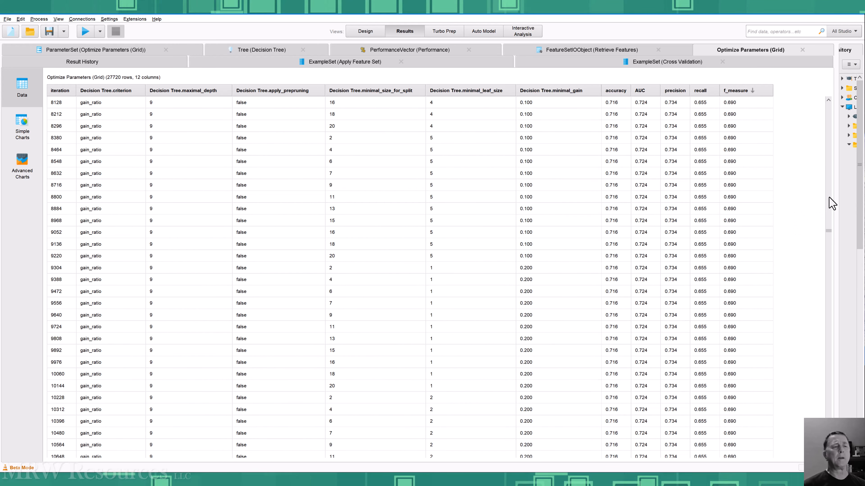
pyautogui.click(829, 198)
pyautogui.click(829, 197)
pyautogui.click(828, 195)
pyautogui.click(828, 195)
pyautogui.click(828, 194)
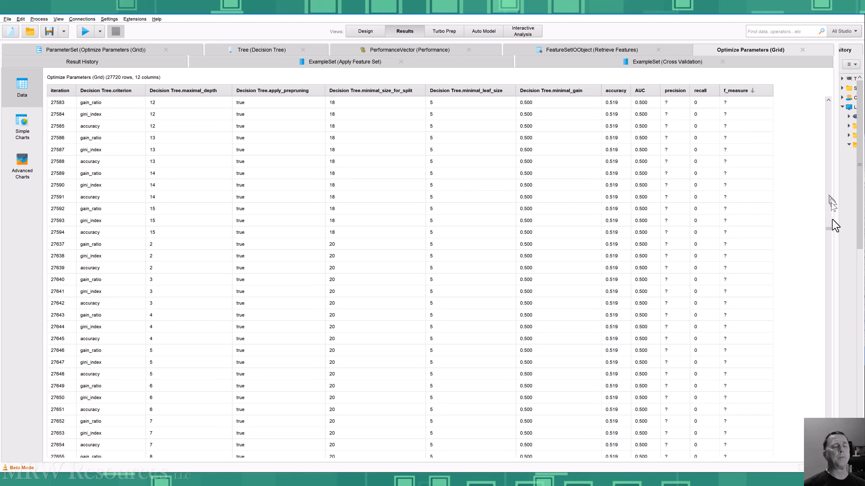
pyautogui.click(829, 264)
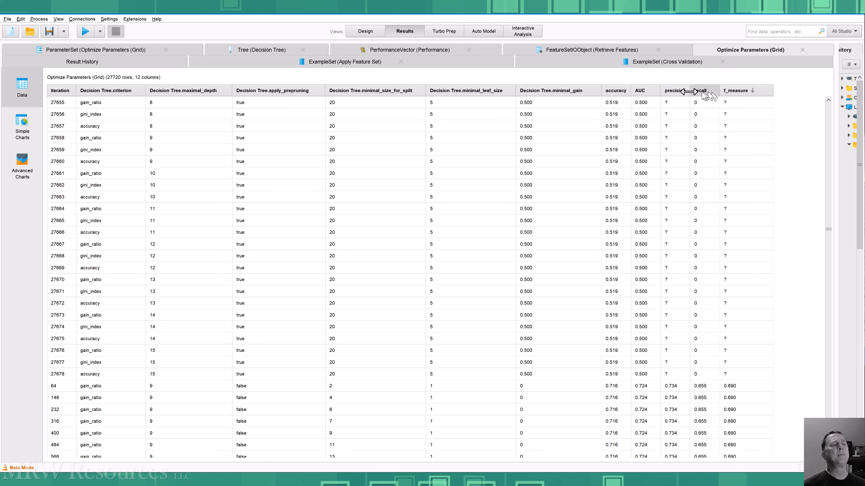
# - Re-sort the grid optimization log by precision and by AUC, both in descending order, to compare the parameter combinations
pyautogui.click(673, 92)
pyautogui.click(672, 91)
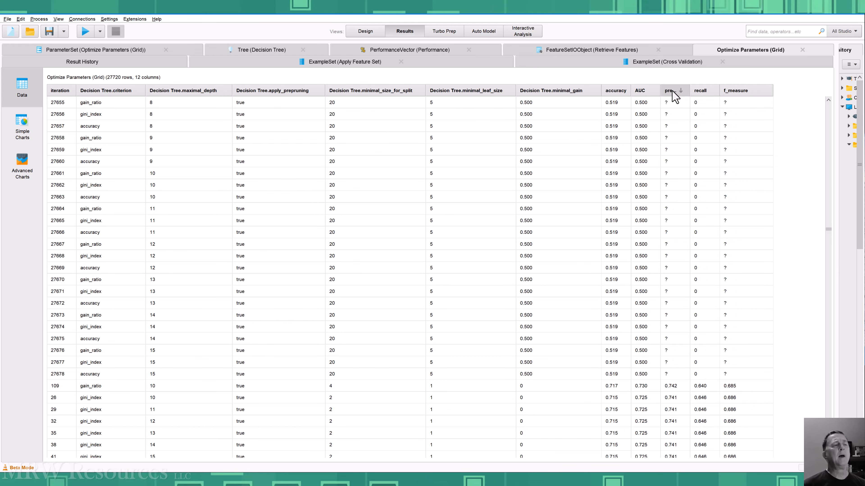
pyautogui.click(643, 91)
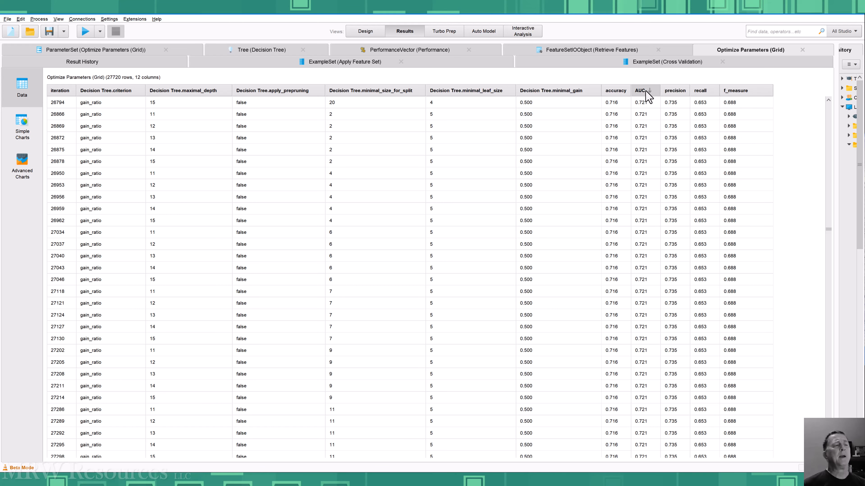
pyautogui.click(645, 91)
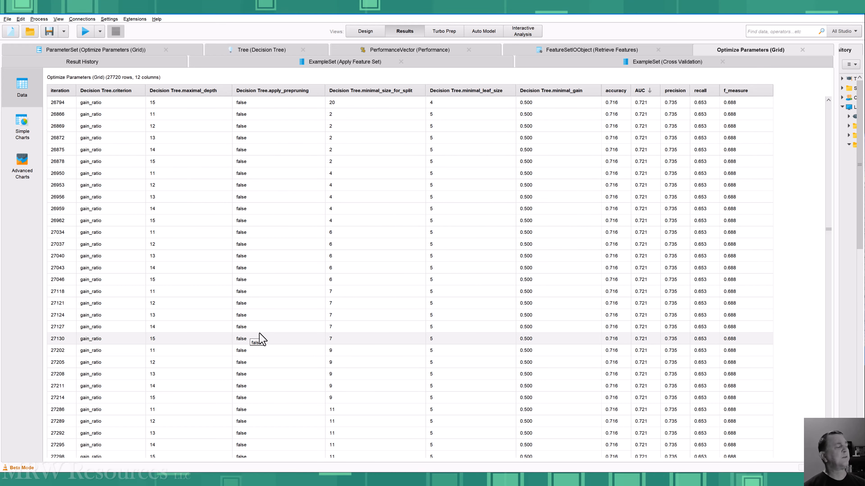
# - Copy the Cross Validation operator from the Optimize Parameters (Grid) subprocess into the main process, placing it directly below Optimize Parameters (Grid)
pyautogui.click(363, 32)
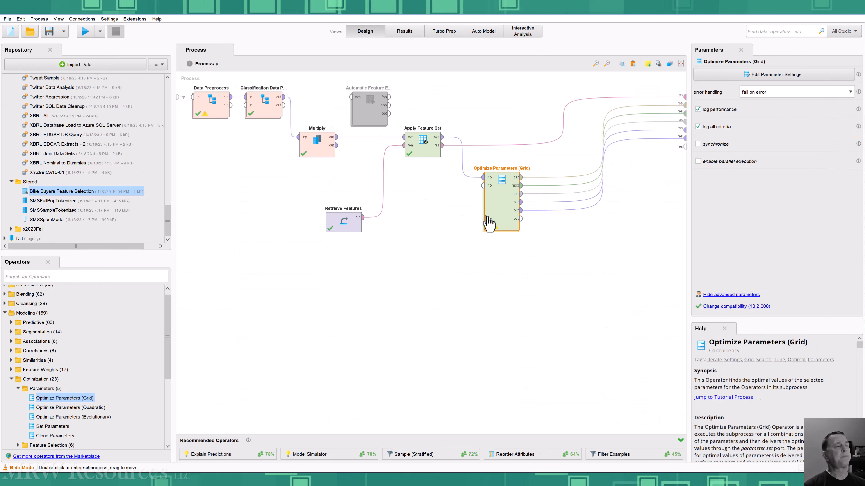
pyautogui.doubleClick(499, 221)
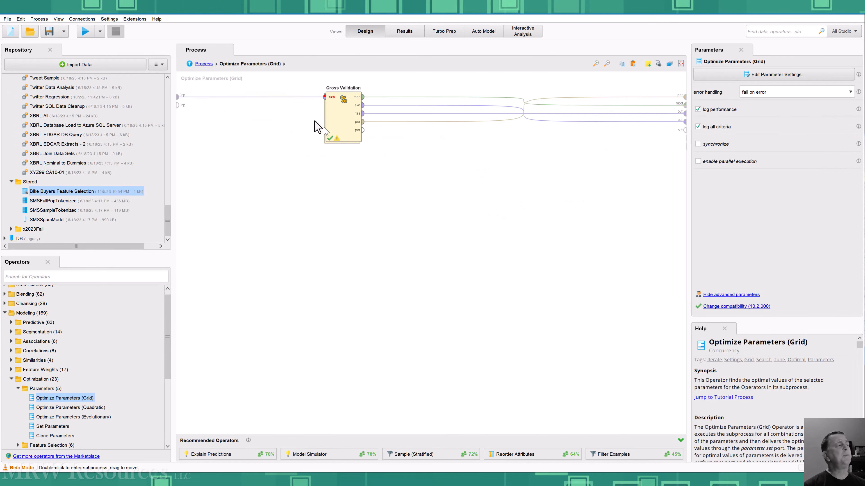
pyautogui.click(337, 124)
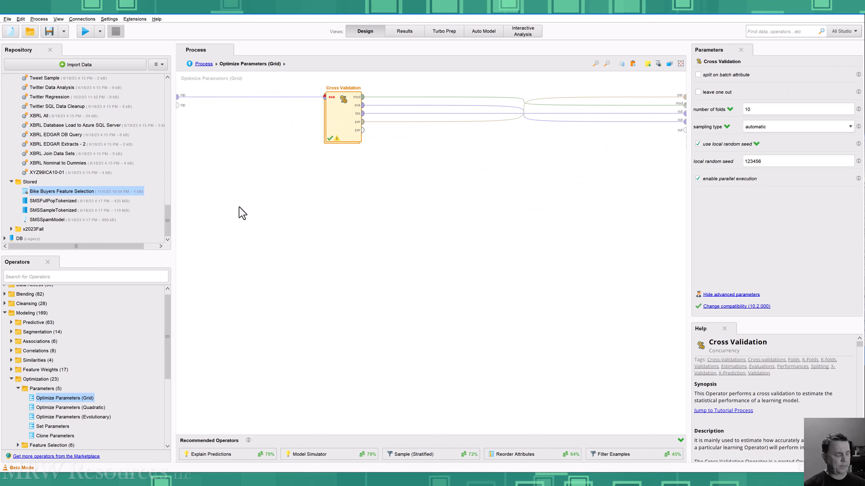
pyautogui.hotkey('ctrl', 'v')
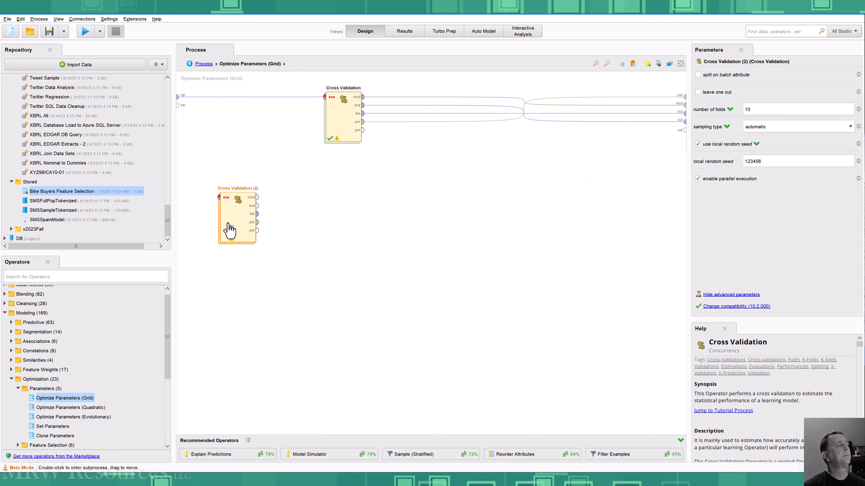
pyautogui.press('Delete')
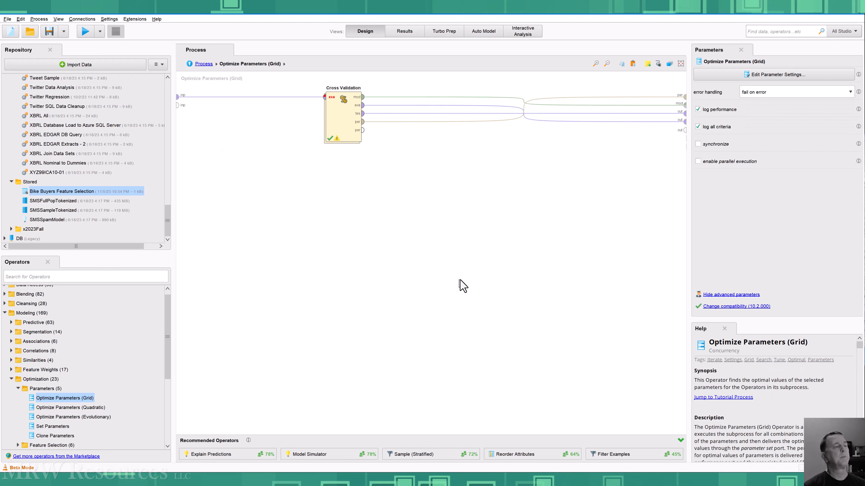
pyautogui.click(204, 64)
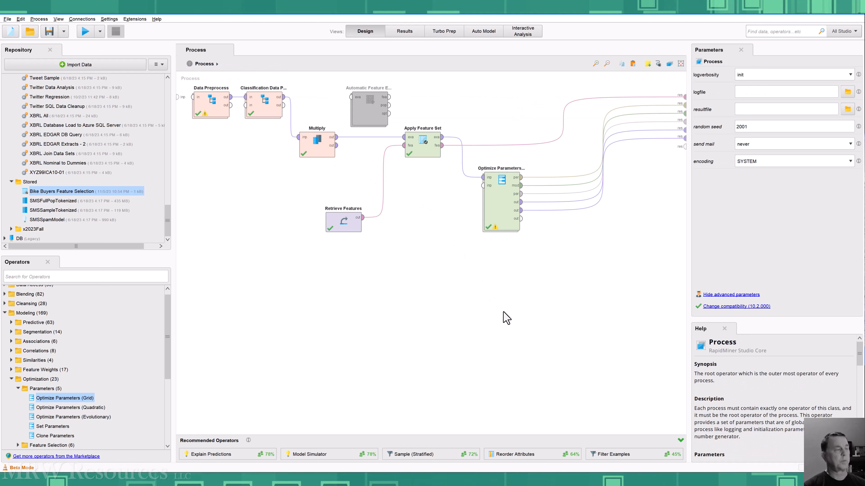
pyautogui.hotkey('ctrl', 'v')
pyautogui.moveTo(497, 339); pyautogui.dragTo(510, 305)
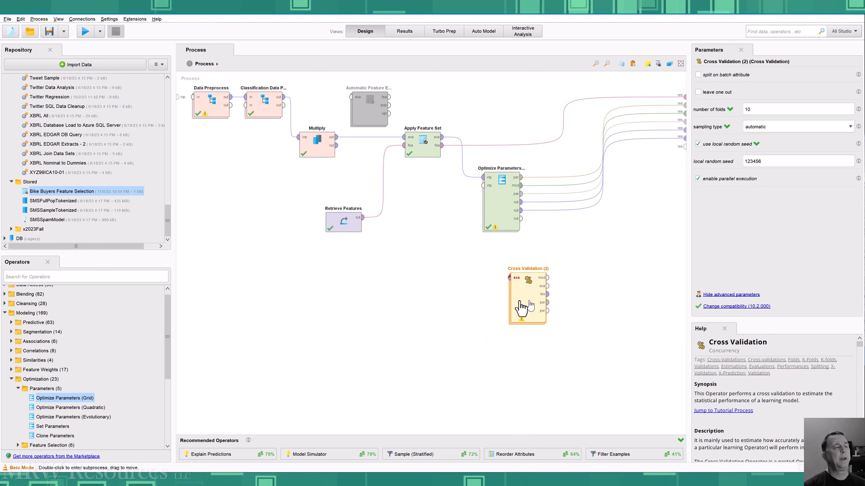
pyautogui.moveTo(521, 309); pyautogui.dragTo(495, 308)
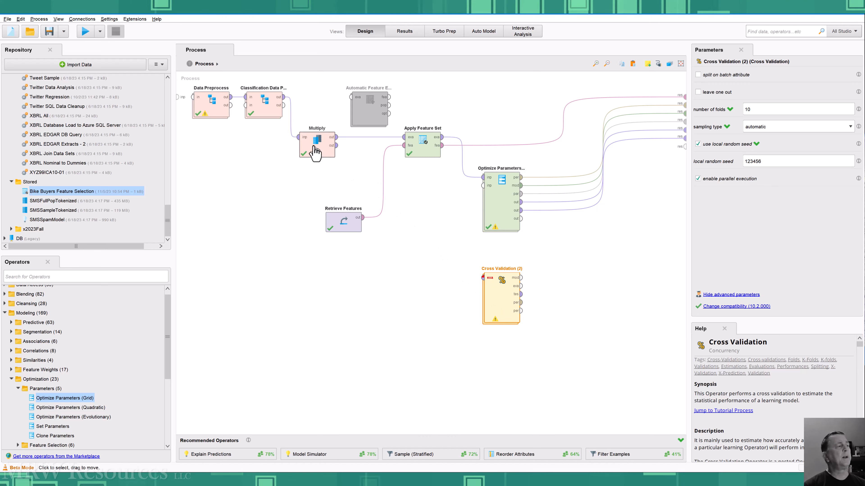
# - Duplicate the Multiply operator between Apply Feature Set and Optimize Parameters (Grid), moving Apply Feature Set and Retrieve Features to make room
pyautogui.click(310, 152)
pyautogui.hotkey('ctrl', 'v')
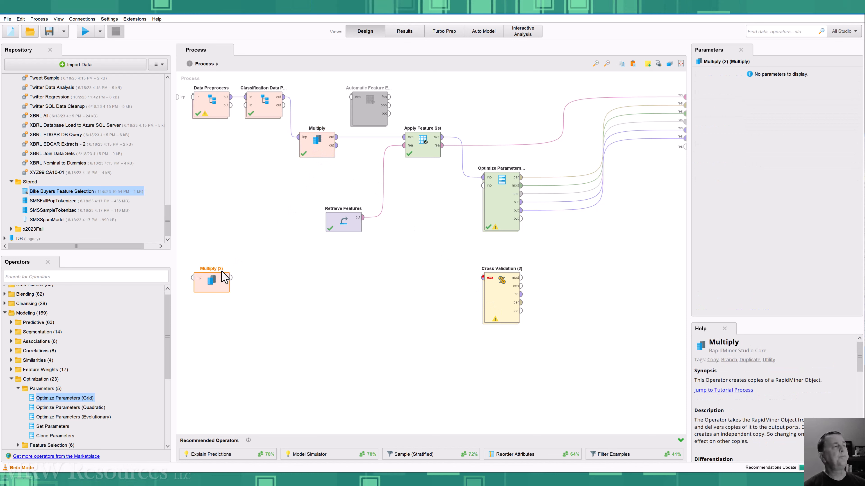
pyautogui.moveTo(209, 284); pyautogui.dragTo(464, 204)
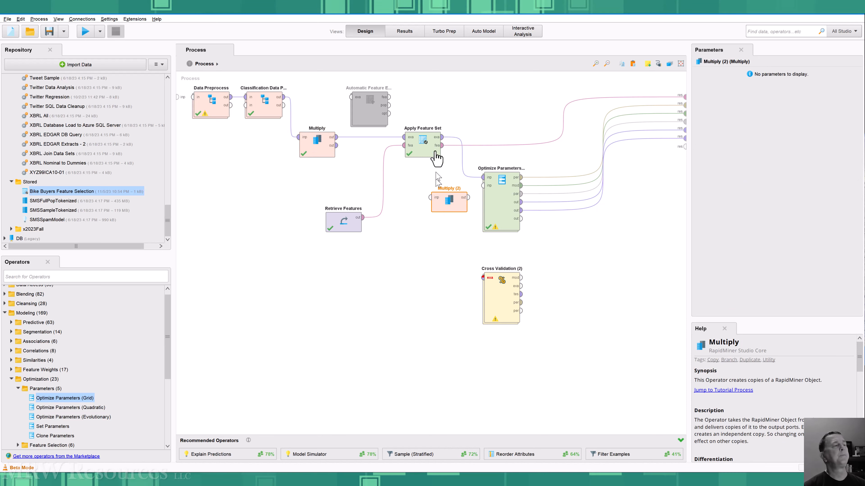
pyautogui.moveTo(434, 144); pyautogui.dragTo(380, 165)
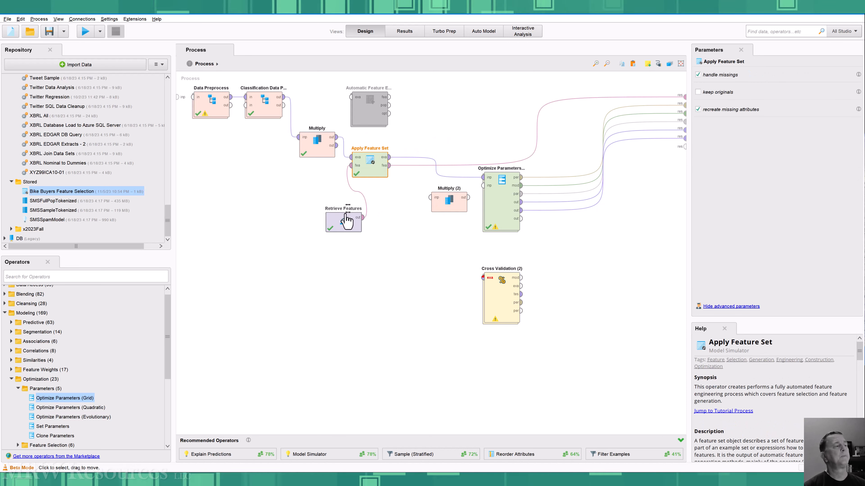
pyautogui.moveTo(344, 221); pyautogui.dragTo(265, 225)
pyautogui.moveTo(441, 205); pyautogui.dragTo(414, 205)
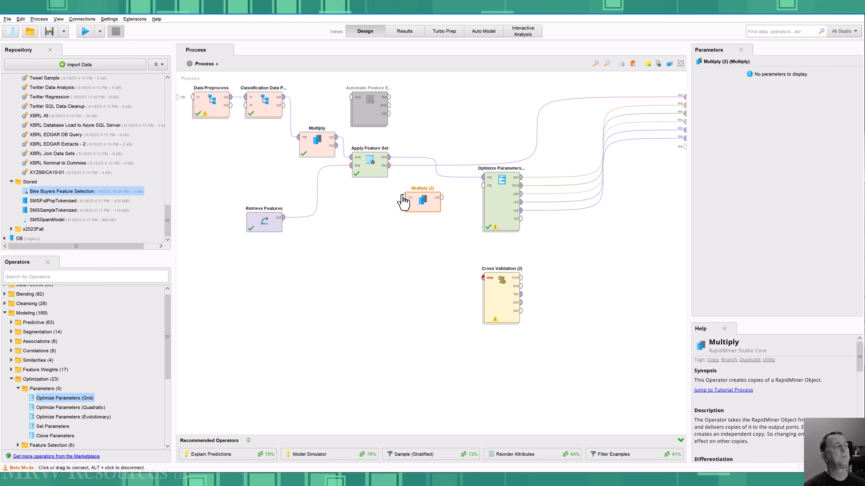
# - Route Apply Feature Set's example output through Multiply (2) into Optimize Parameters (Grid) and Cross Validation (2), and disconnect its feature set output from the results
pyautogui.moveTo(389, 157); pyautogui.dragTo(483, 178)
pyautogui.moveTo(441, 206); pyautogui.dragTo(483, 277)
pyautogui.click(430, 170)
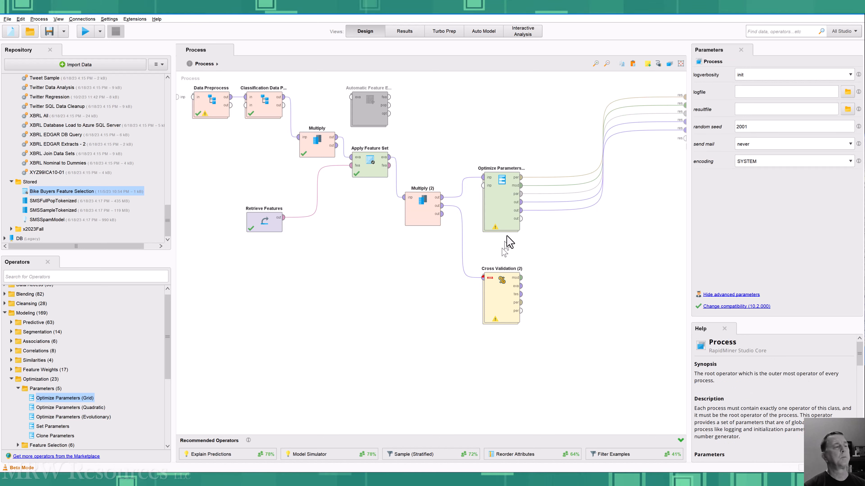
# - Disconnect every Optimize Parameters (Grid) output from the process results and disable the Optimize Parameters (Grid) operator
pyautogui.keyDown('alt'); pyautogui.click(605, 147); pyautogui.keyUp('alt')
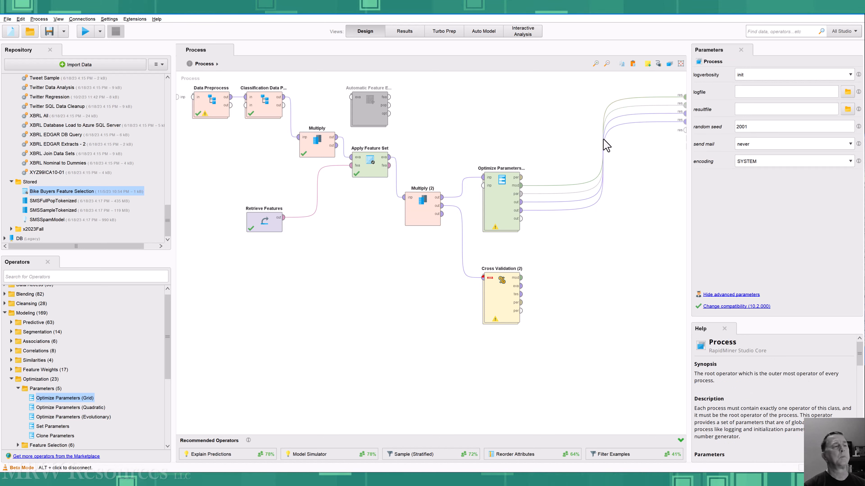
pyautogui.keyDown('alt'); pyautogui.click(603, 143); pyautogui.keyUp('alt')
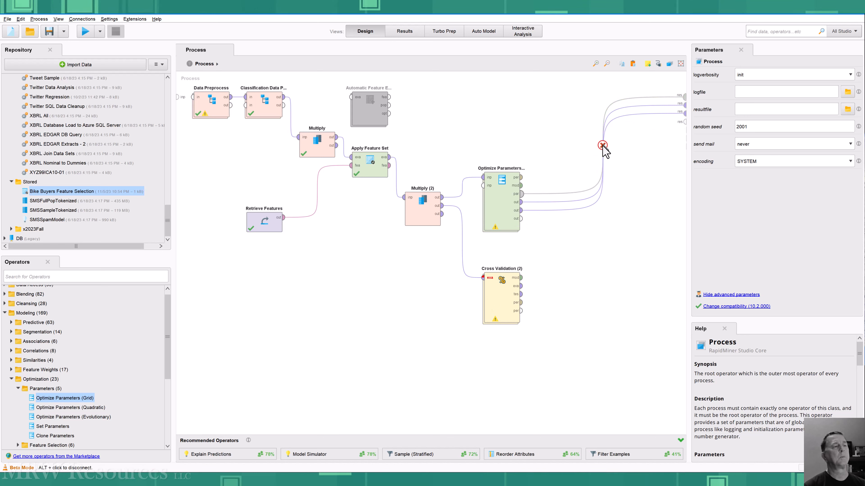
pyautogui.keyDown('alt'); pyautogui.click(603, 147); pyautogui.keyUp('alt')
pyautogui.keyDown('alt'); pyautogui.click(602, 154); pyautogui.keyUp('alt')
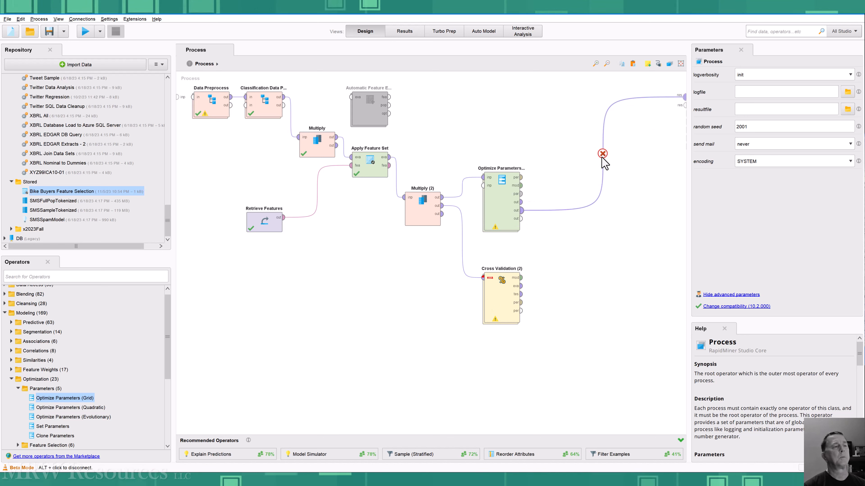
pyautogui.keyDown('alt'); pyautogui.click(603, 154); pyautogui.keyUp('alt')
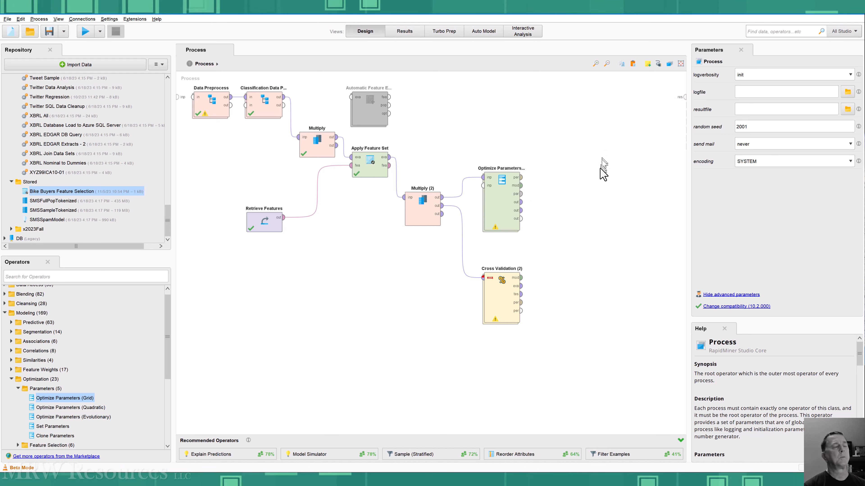
pyautogui.rightClick(510, 206)
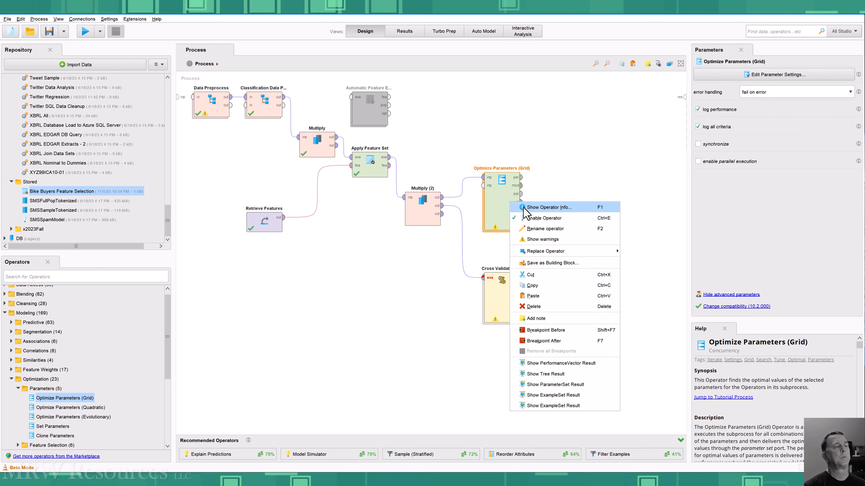
pyautogui.click(531, 218)
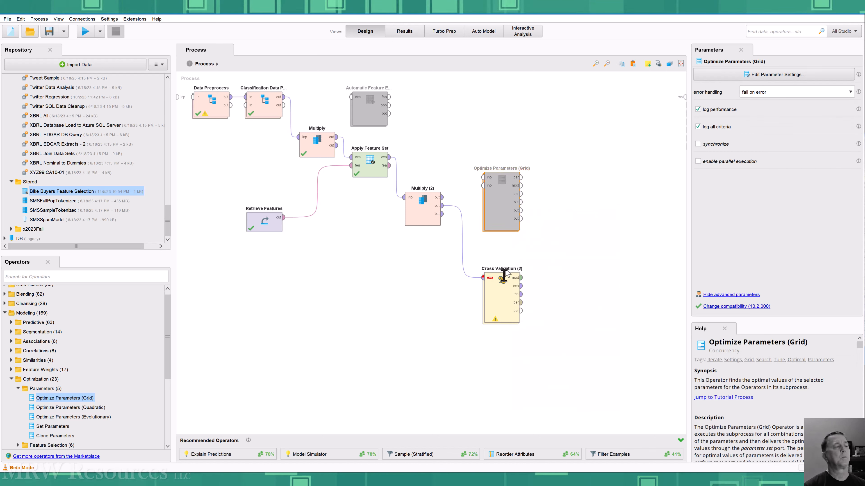
# - Inside Cross Validation (2), set Decision Tree (2)'s maximal depth to 15 from the grid results and enable pruning
pyautogui.click(501, 303)
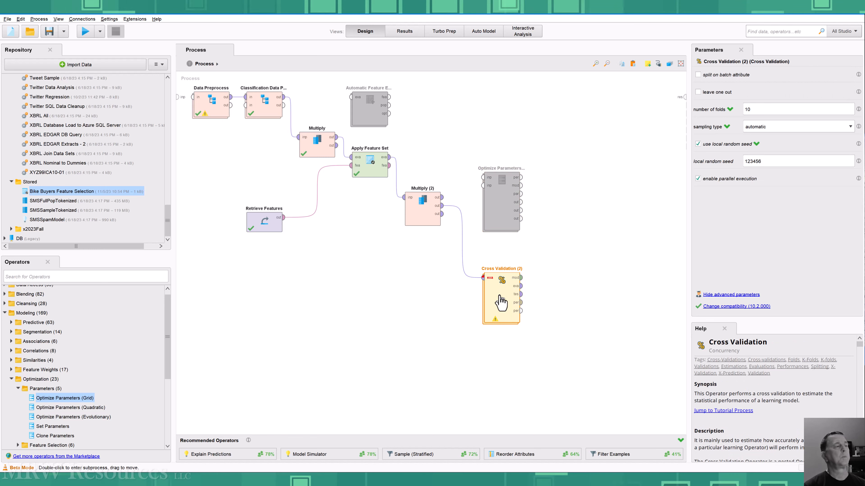
pyautogui.doubleClick(500, 302)
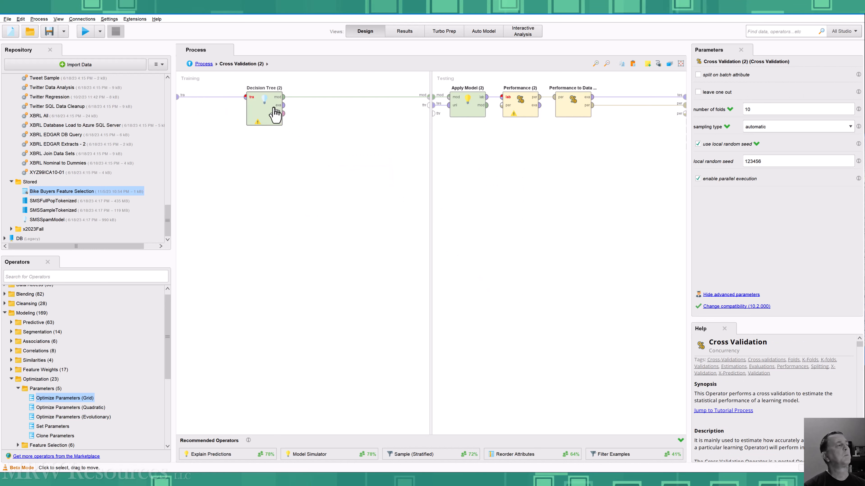
pyautogui.click(274, 112)
pyautogui.click(405, 31)
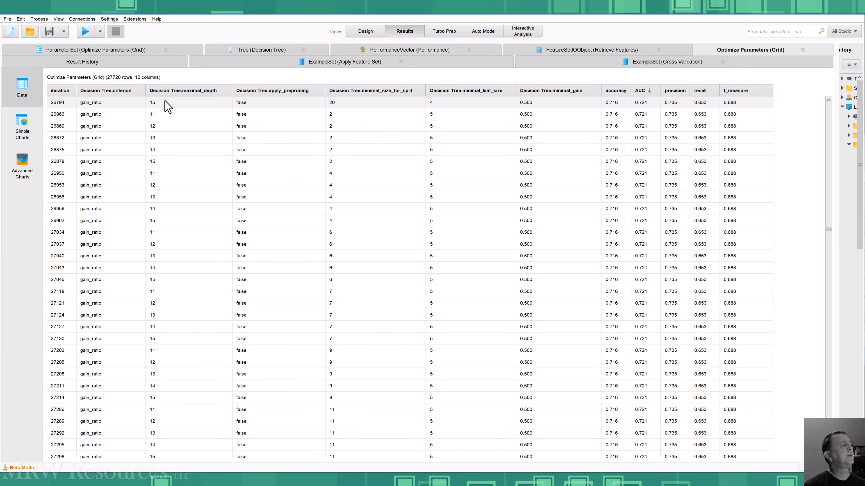
pyautogui.click(363, 31)
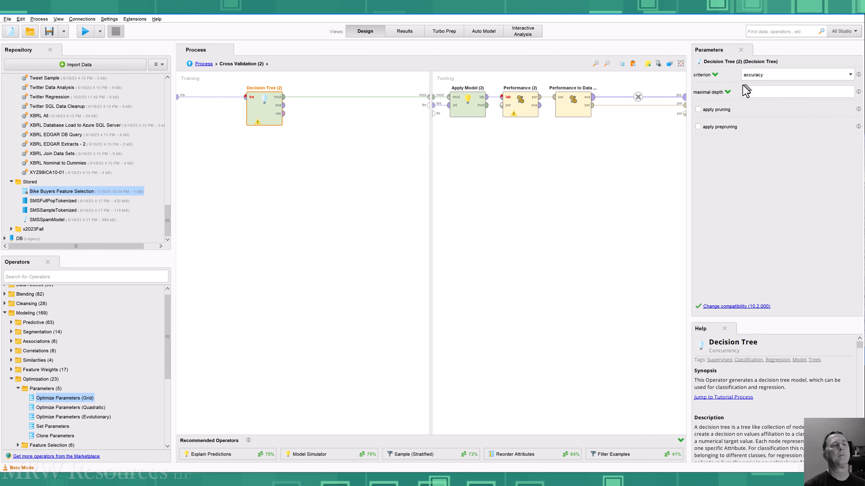
pyautogui.write('15')
pyautogui.click(698, 110)
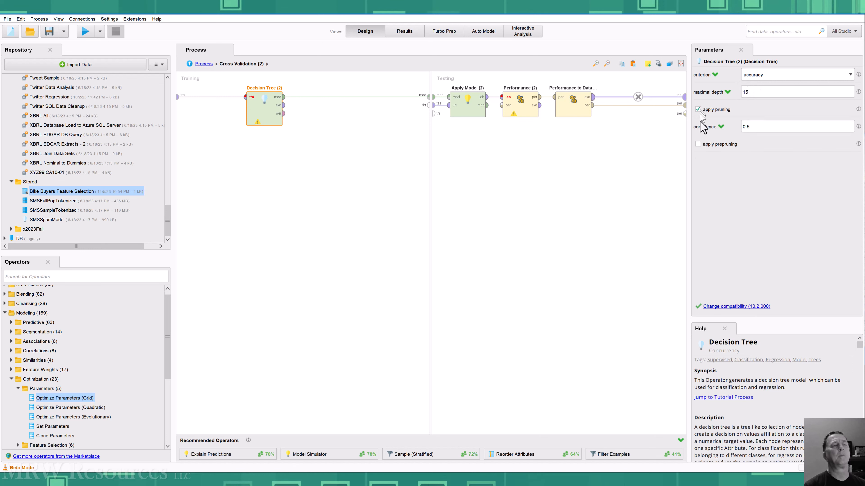
# - Enable prepruning on Decision Tree (2), check it against the grid results, and switch it off again
pyautogui.click(698, 144)
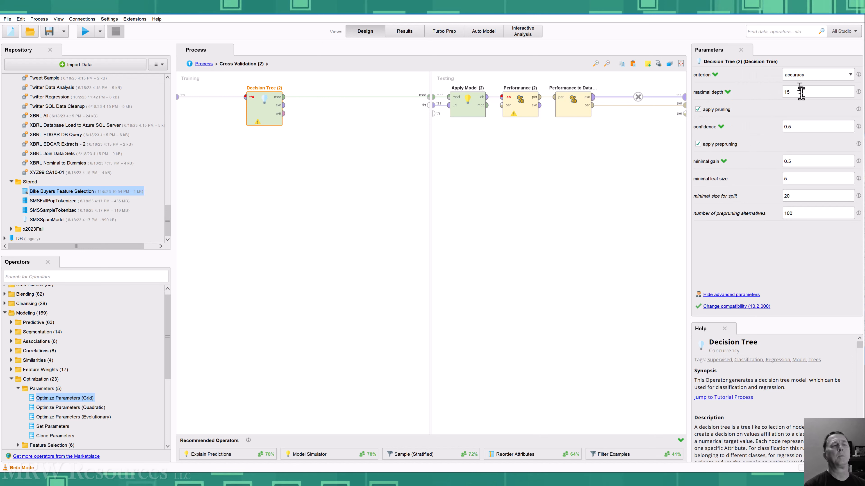
pyautogui.click(393, 31)
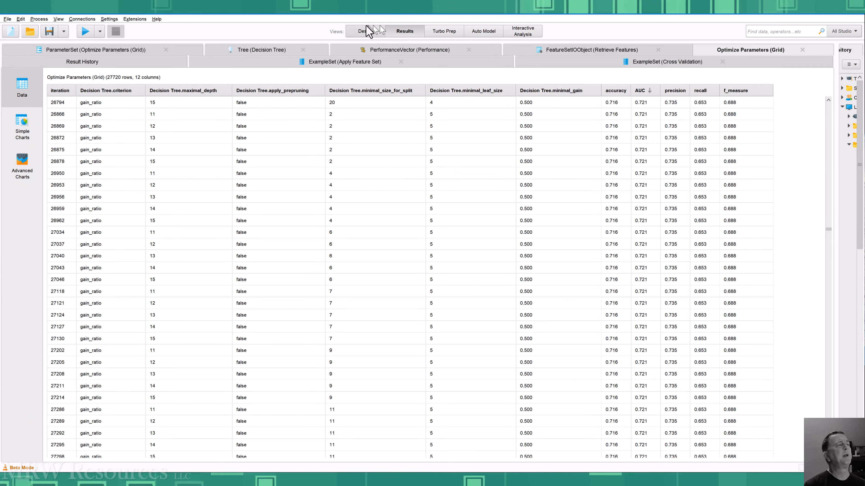
pyautogui.click(364, 31)
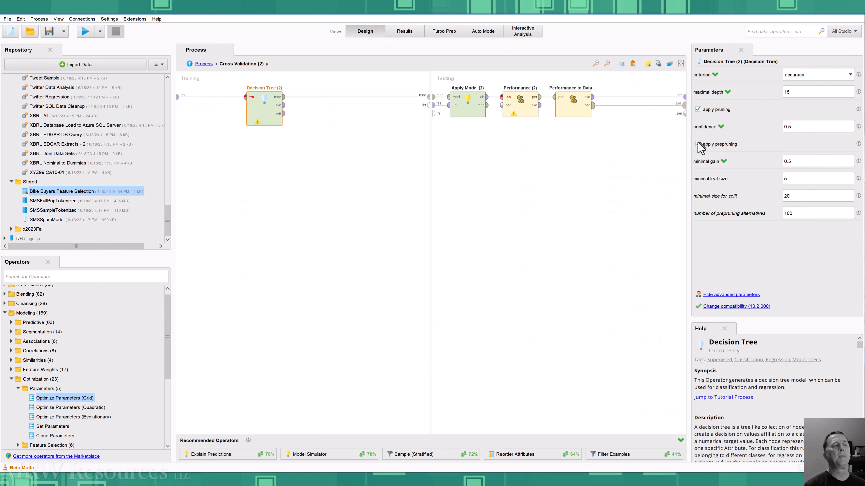
pyautogui.click(697, 145)
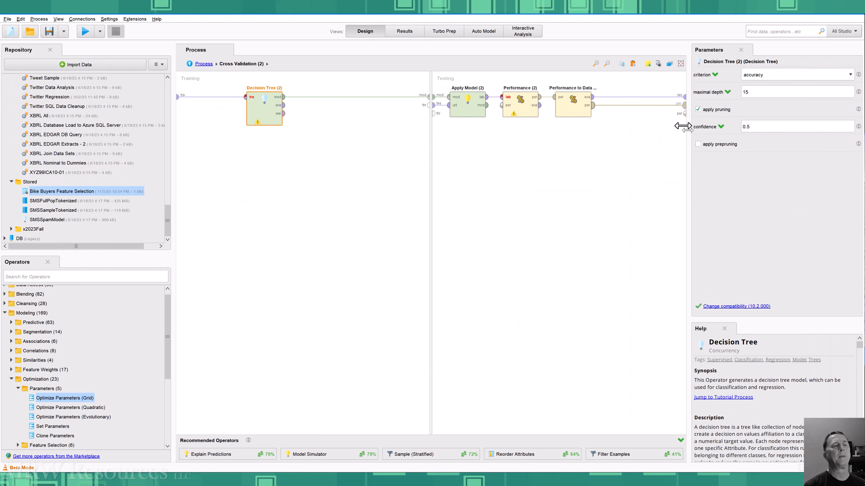
# - Compare the grid results' minimal size for split and leaf size with Decision Tree (2)'s prepruning options, toggling prepruning on and back off
pyautogui.click(399, 33)
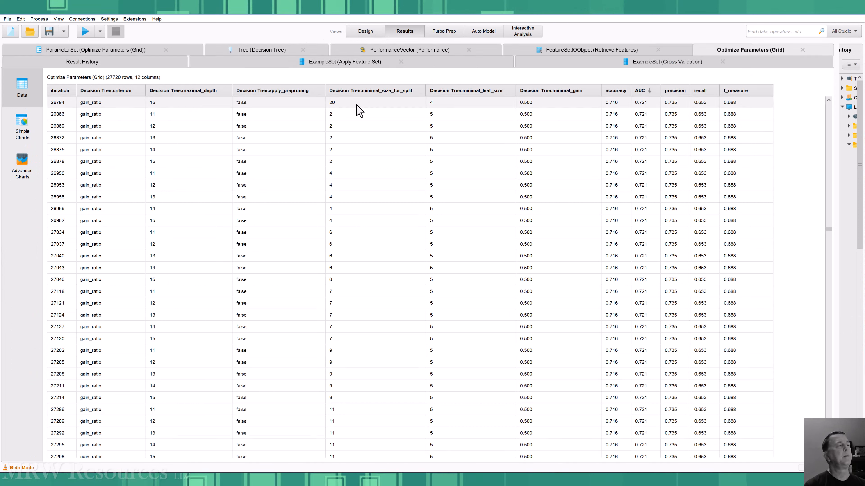
pyautogui.click(358, 110)
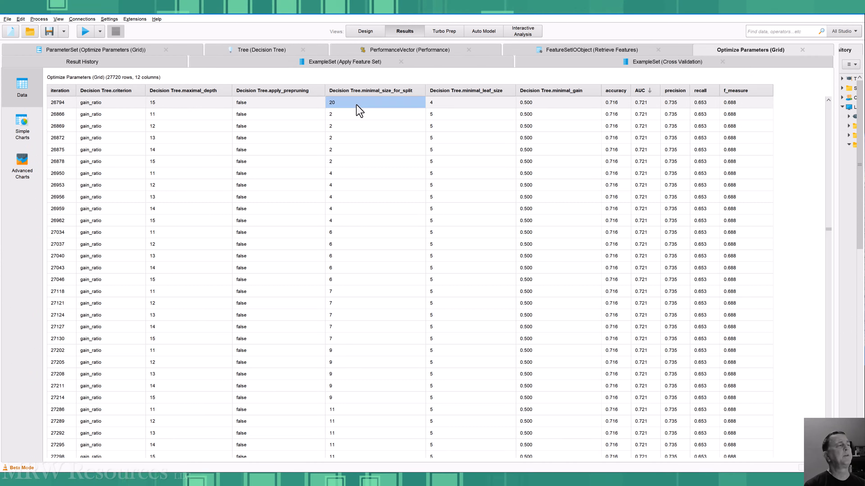
pyautogui.click(365, 31)
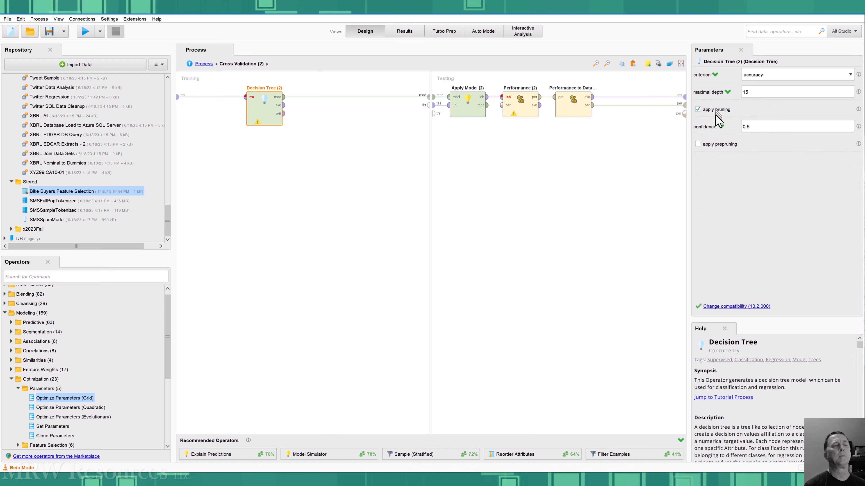
pyautogui.click(714, 144)
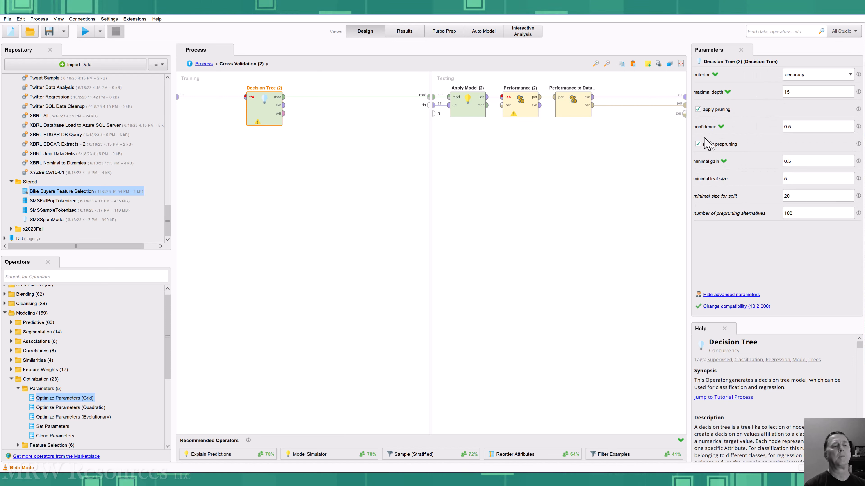
pyautogui.click(396, 33)
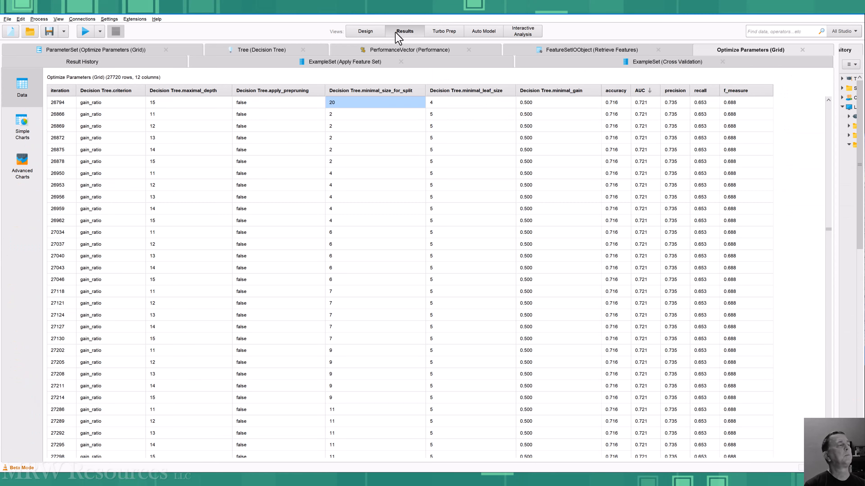
pyautogui.click(370, 34)
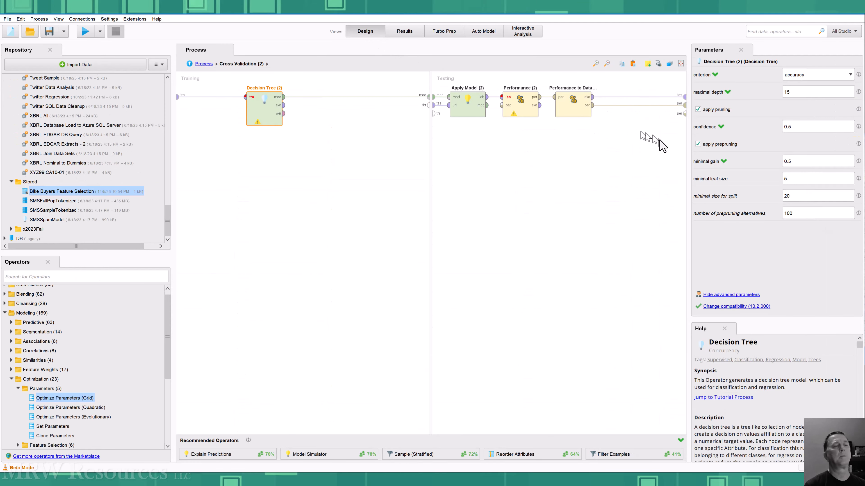
pyautogui.click(697, 144)
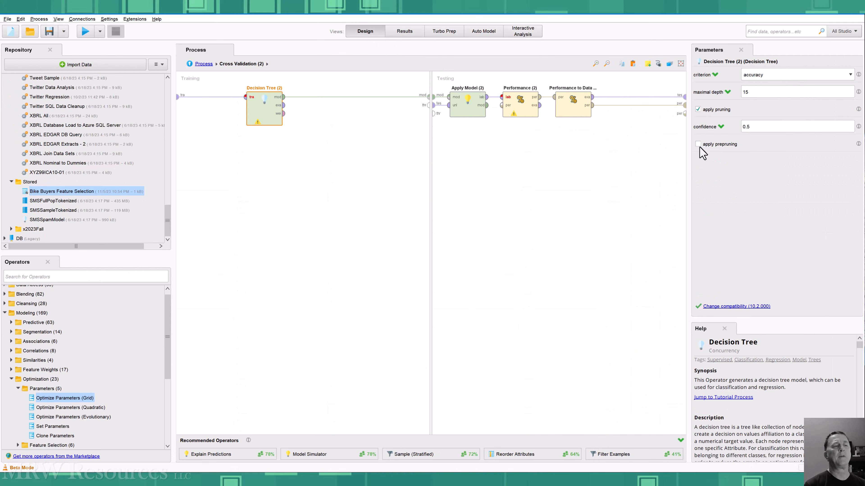
pyautogui.click(406, 33)
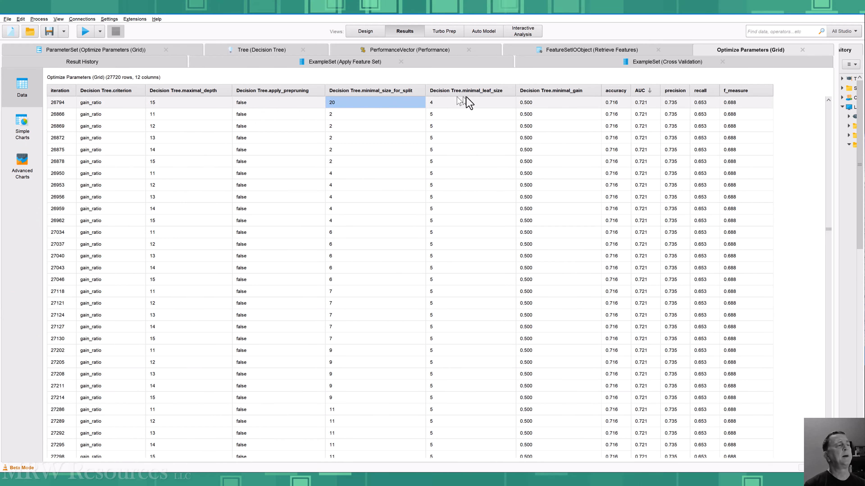
pyautogui.click(369, 34)
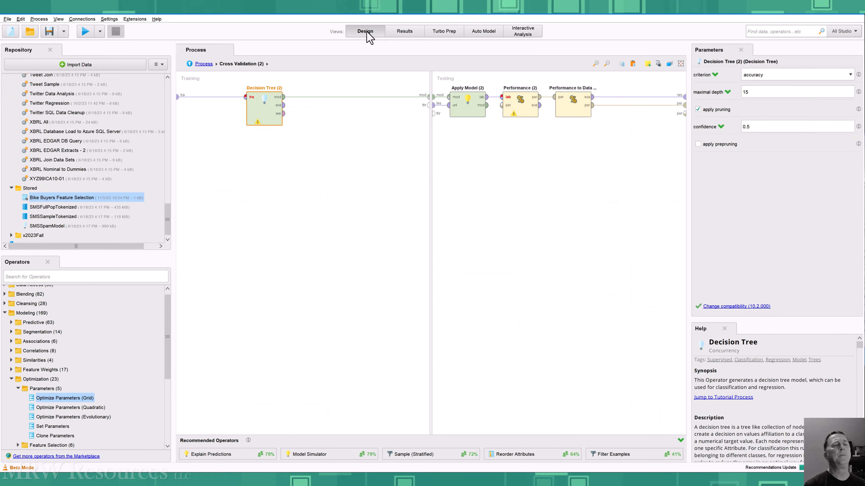
# - Set Decision Tree (2)'s criterion to gain_ratio, matching the first row of the grid results
pyautogui.click(414, 31)
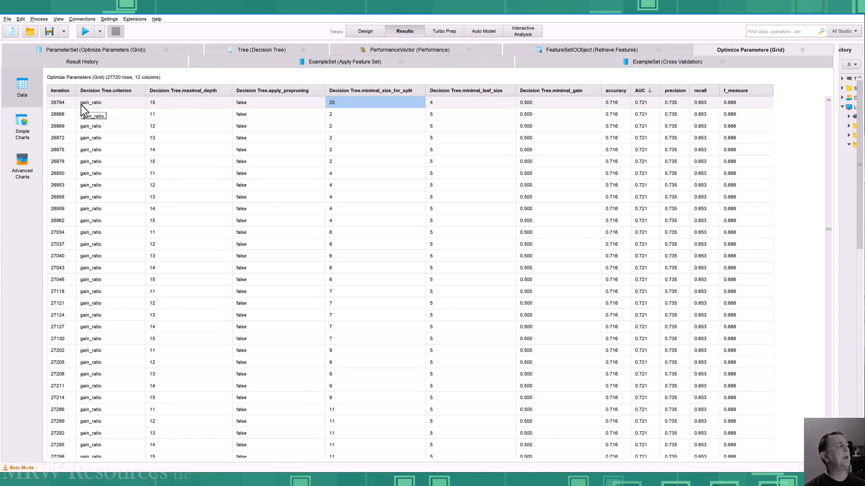
pyautogui.click(363, 30)
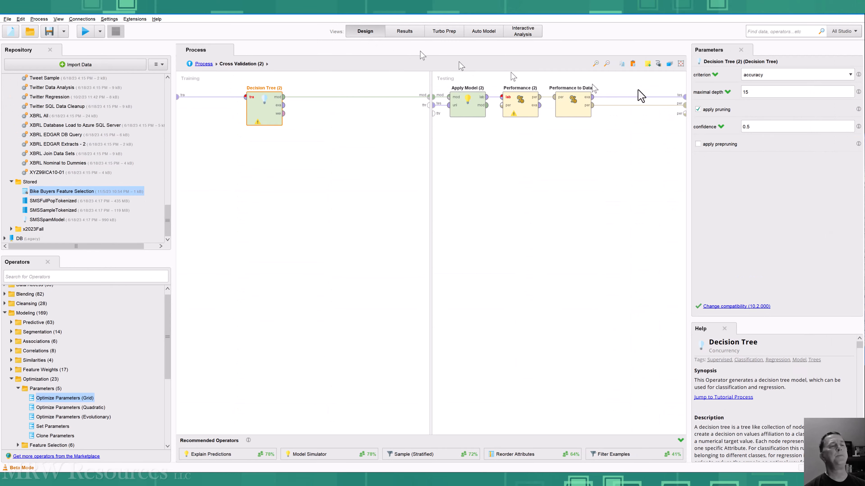
pyautogui.click(766, 75)
pyautogui.click(765, 84)
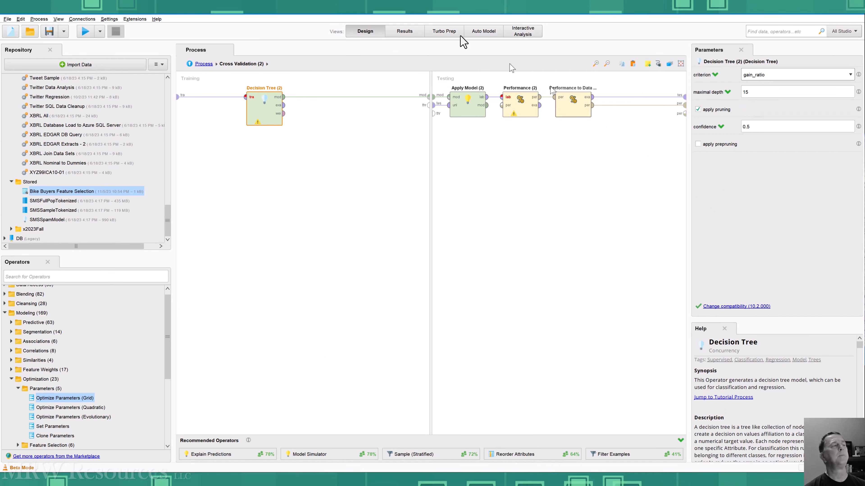
# - Check the minimal gain in the grid results against Decision Tree (2)'s prepruning settings, turning prepruning on and off again
pyautogui.click(405, 31)
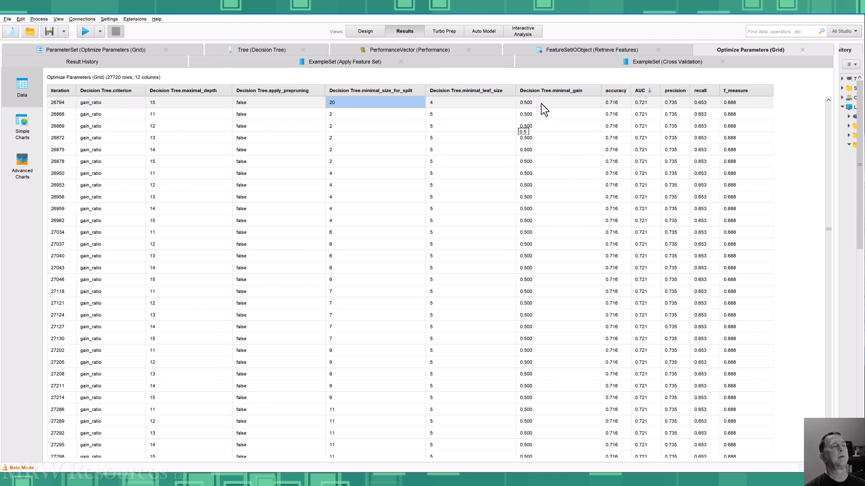
pyautogui.click(366, 31)
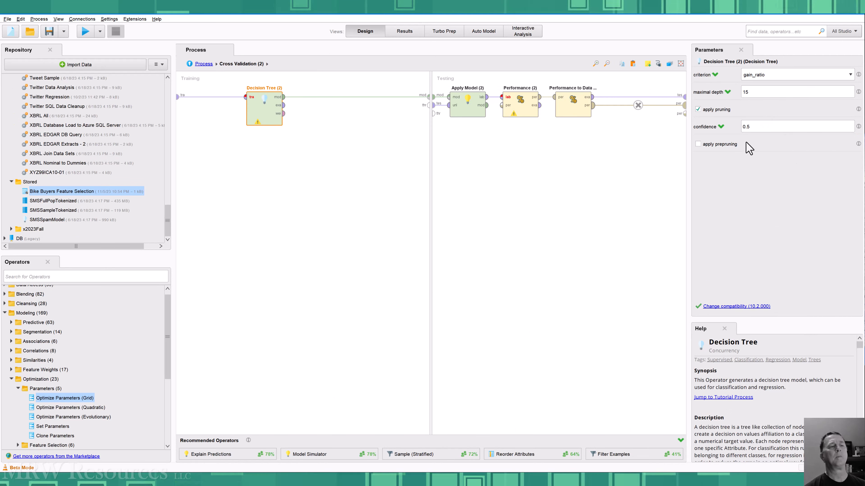
pyautogui.click(731, 145)
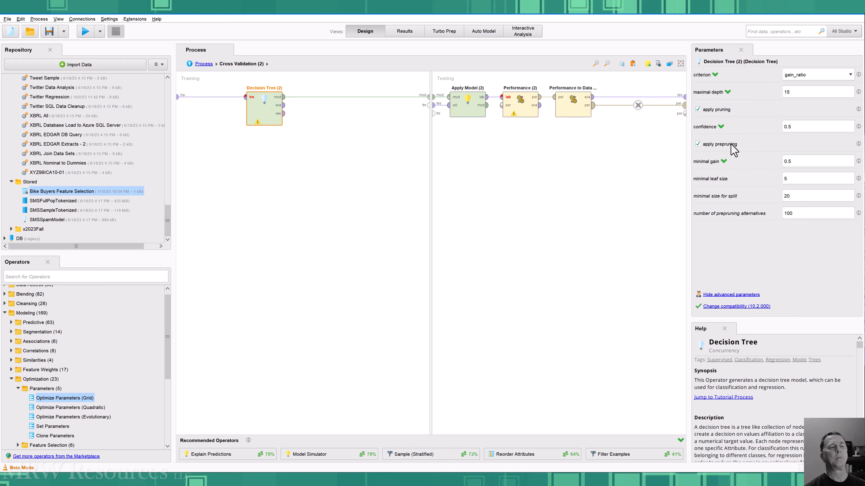
pyautogui.click(731, 145)
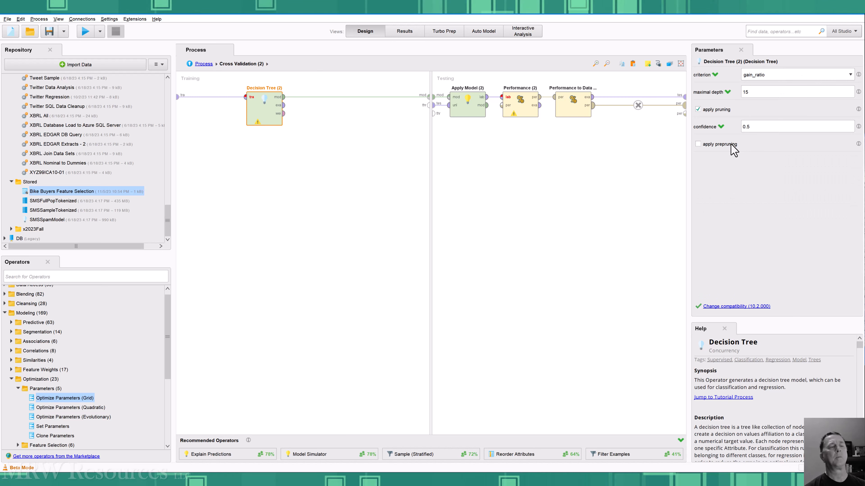
# - Return to the main process and connect Cross Validation (2)'s model and first performance outputs to the results, leaving its example set output disconnected
pyautogui.click(328, 173)
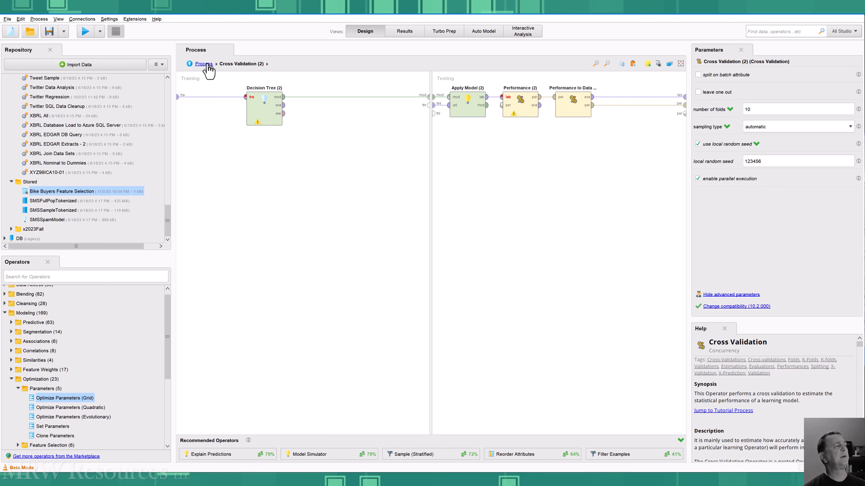
pyautogui.click(208, 65)
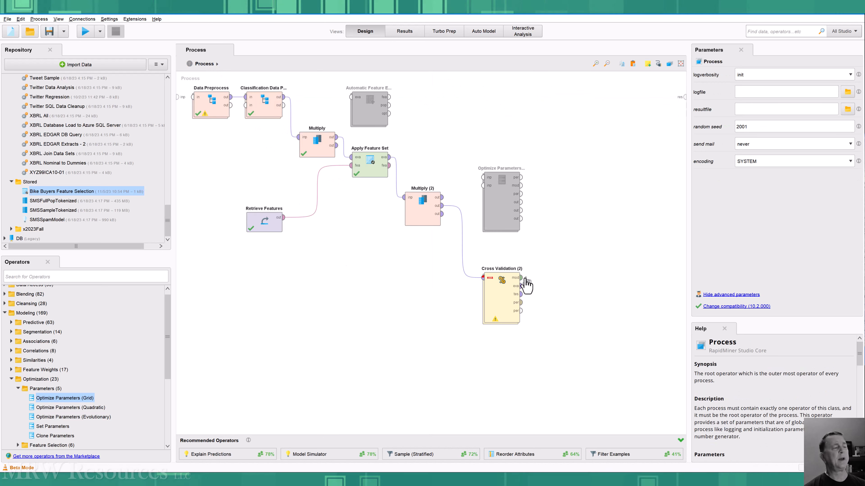
pyautogui.doubleClick(522, 278)
pyautogui.doubleClick(522, 287)
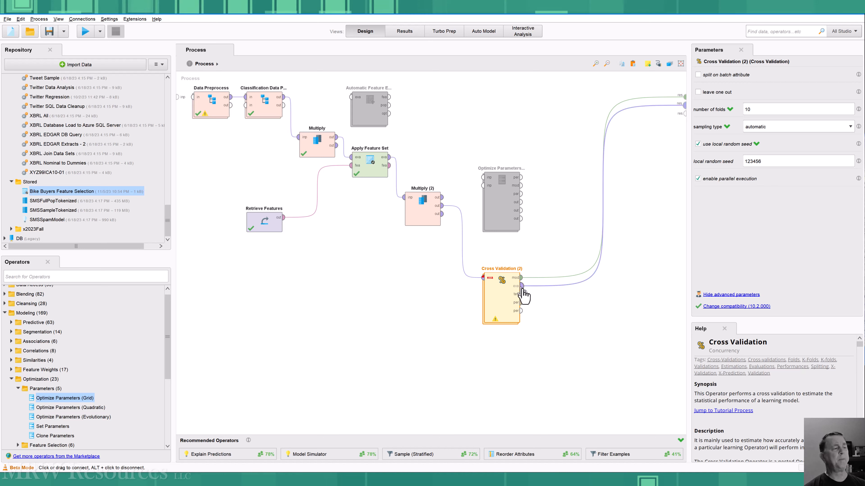
pyautogui.doubleClick(521, 302)
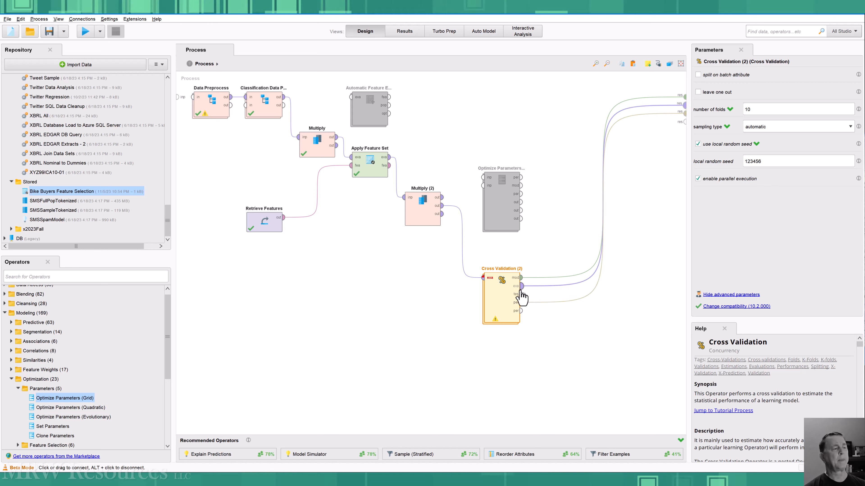
pyautogui.click(539, 308)
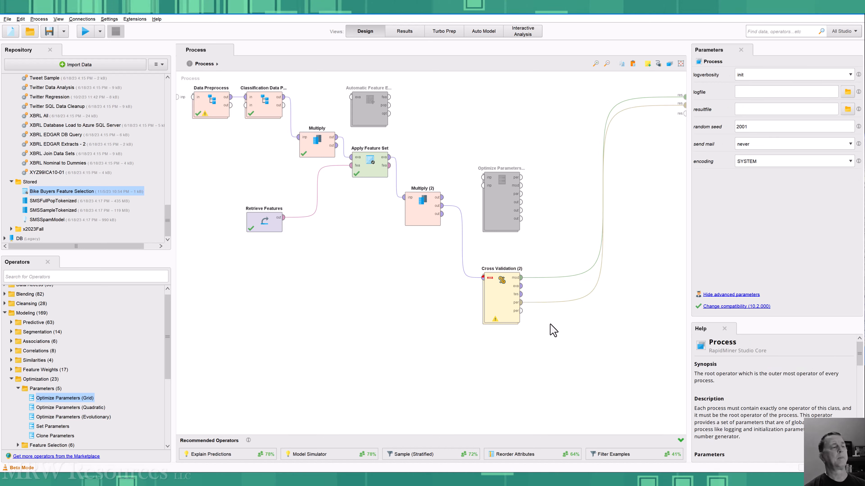
# - Run the process with Cross Validation (2), examine the accuracy table of Performance (2), and return to the process design
pyautogui.click(499, 310)
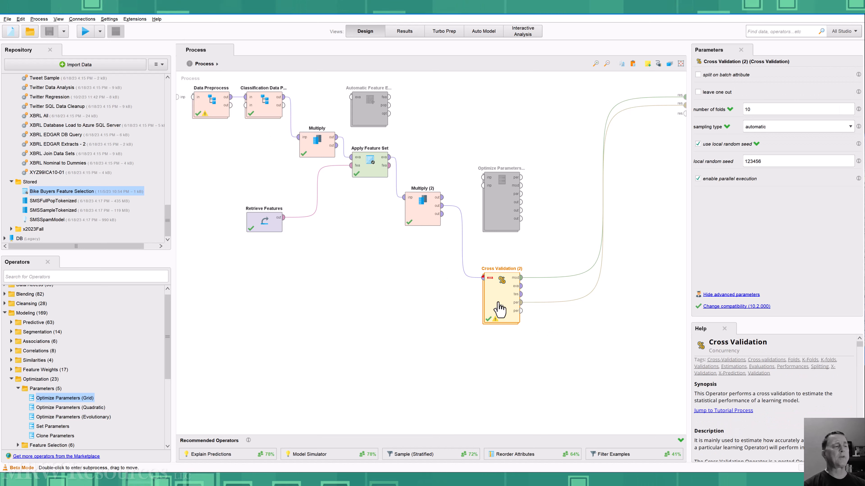
pyautogui.doubleClick(497, 303)
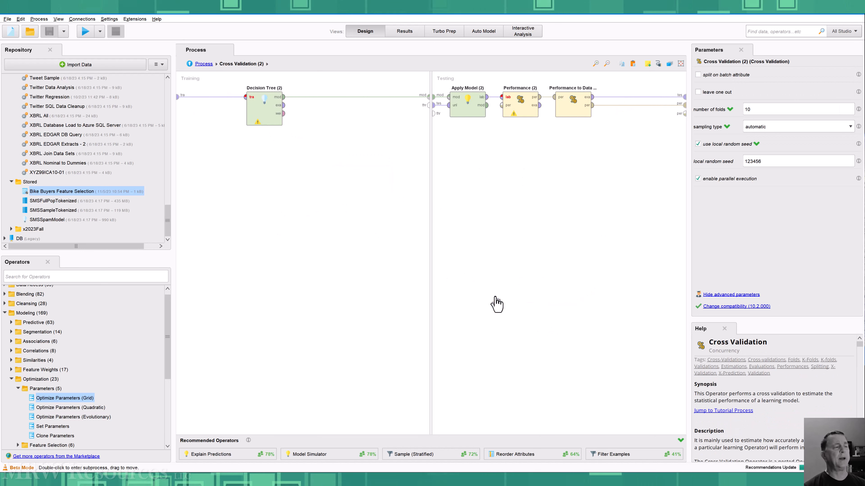
pyautogui.click(203, 64)
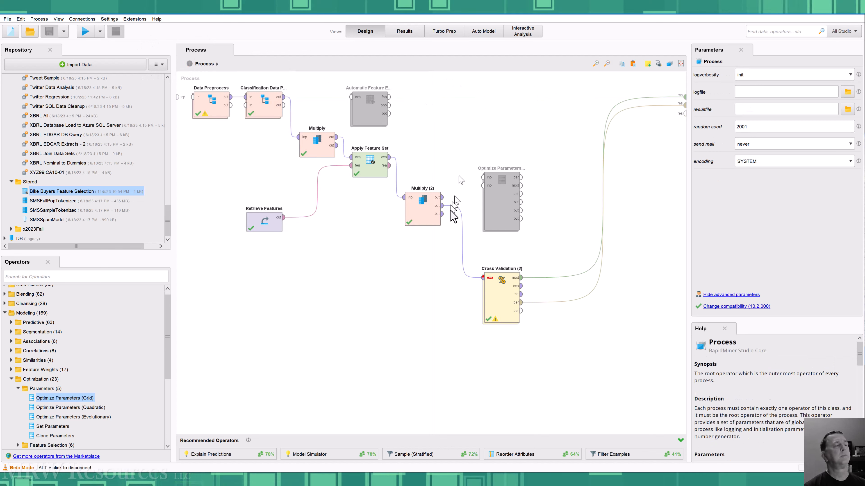
pyautogui.click(498, 314)
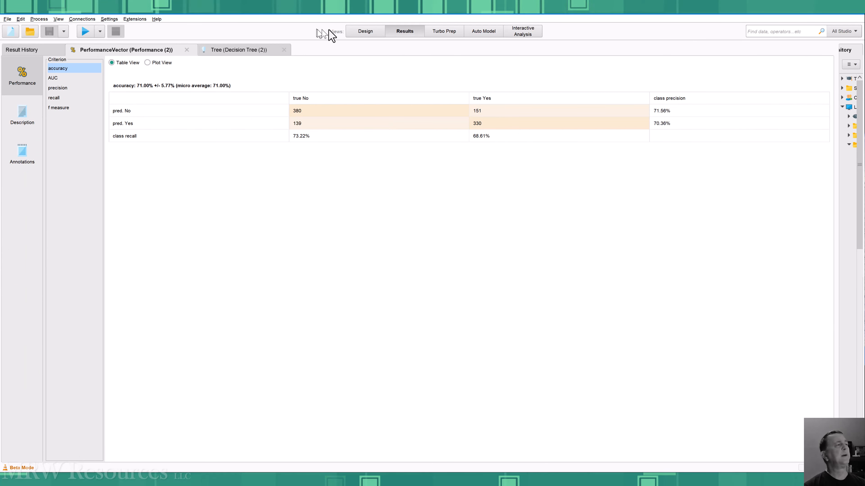
pyautogui.click(363, 34)
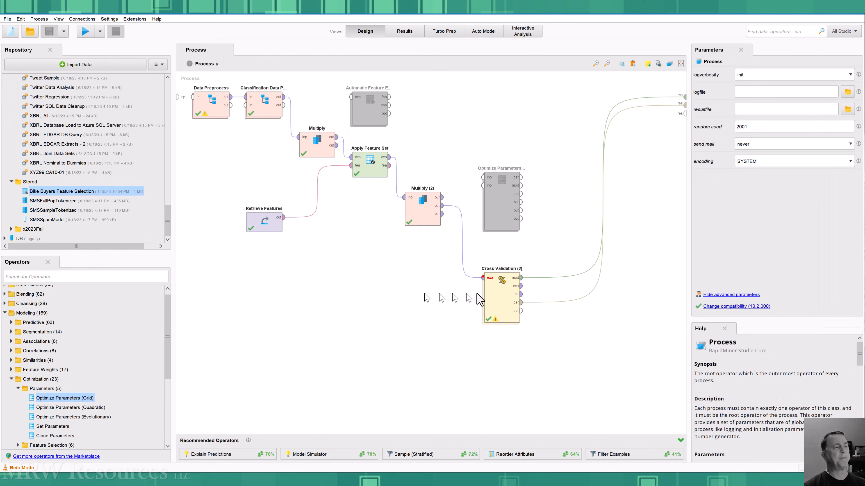
# - Review the Optimize Parameters (Grid) settings and its nested Decision Tree's parameters inside Cross Validation, and return to the main process
pyautogui.click(507, 300)
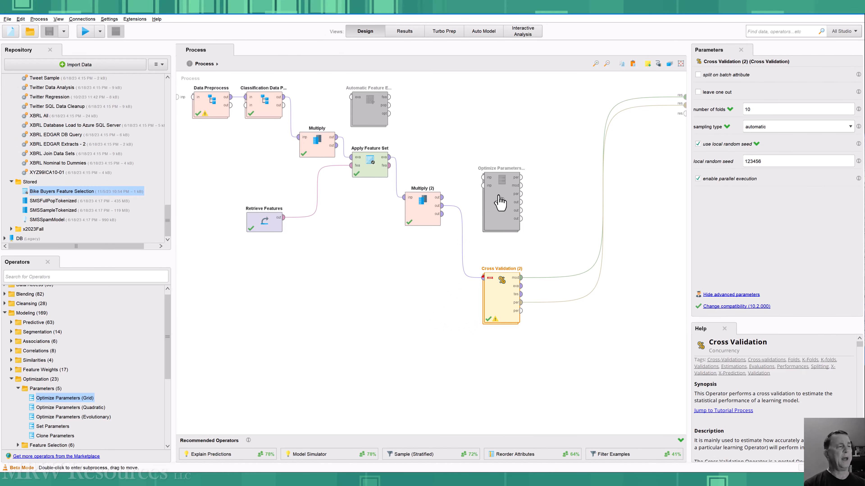
pyautogui.click(498, 202)
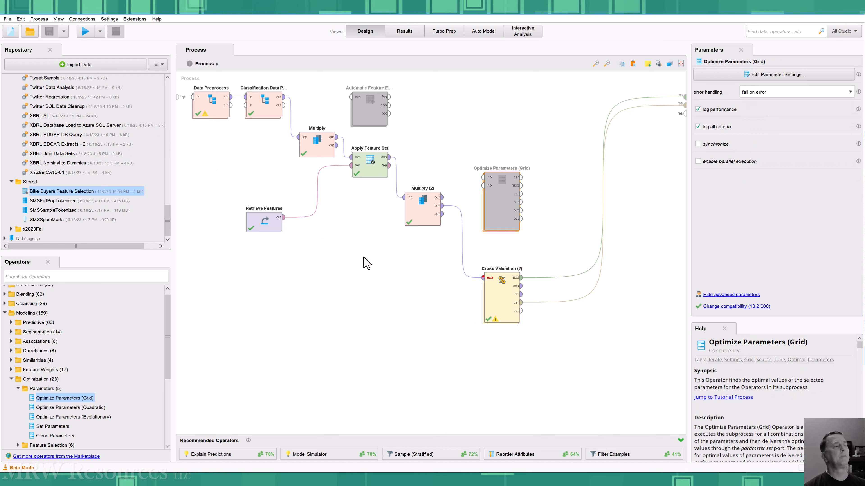
pyautogui.click(343, 240)
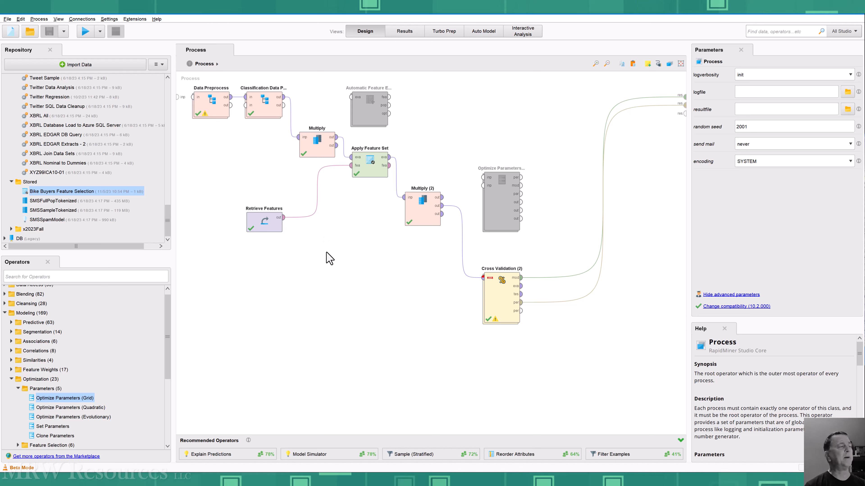
pyautogui.click(7, 19)
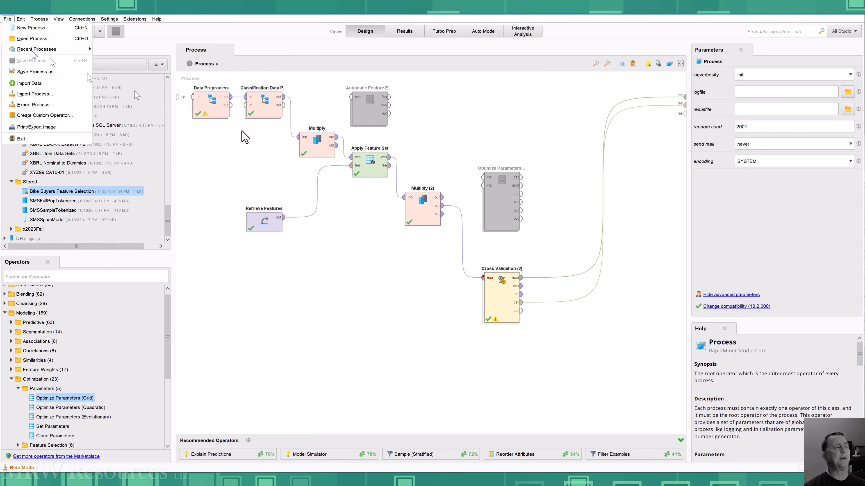
pyautogui.click(493, 201)
pyautogui.doubleClick(493, 200)
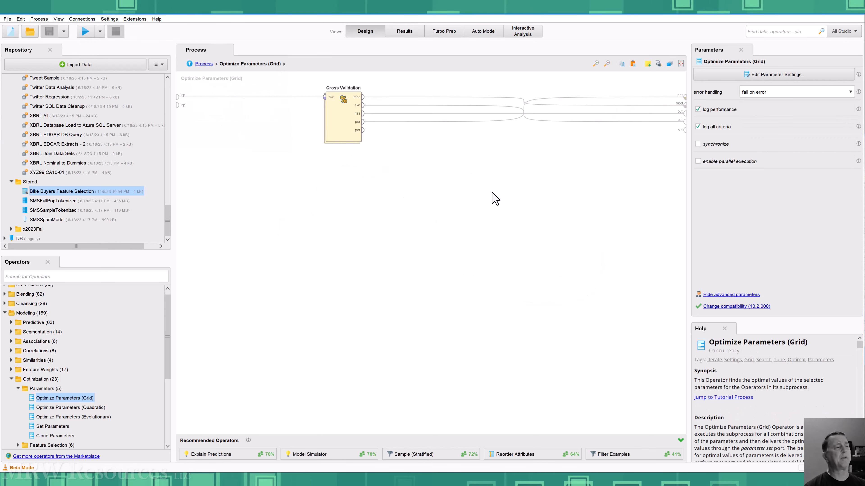
pyautogui.doubleClick(337, 140)
pyautogui.click(275, 123)
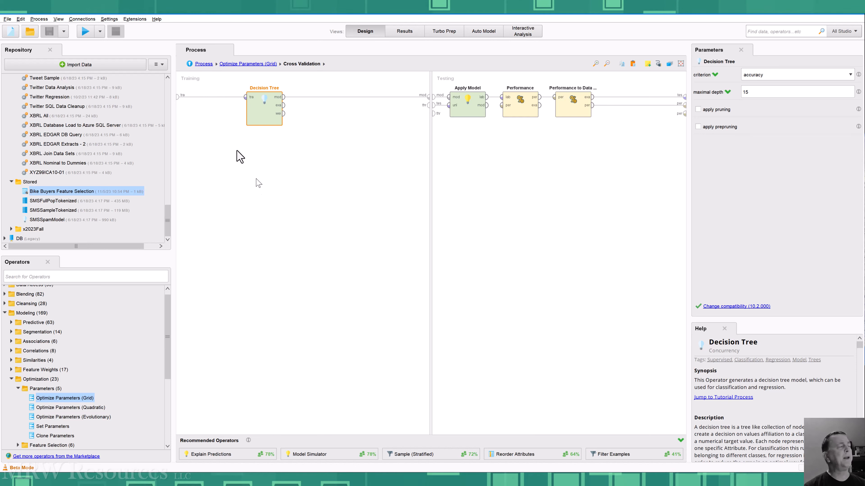
pyautogui.click(226, 64)
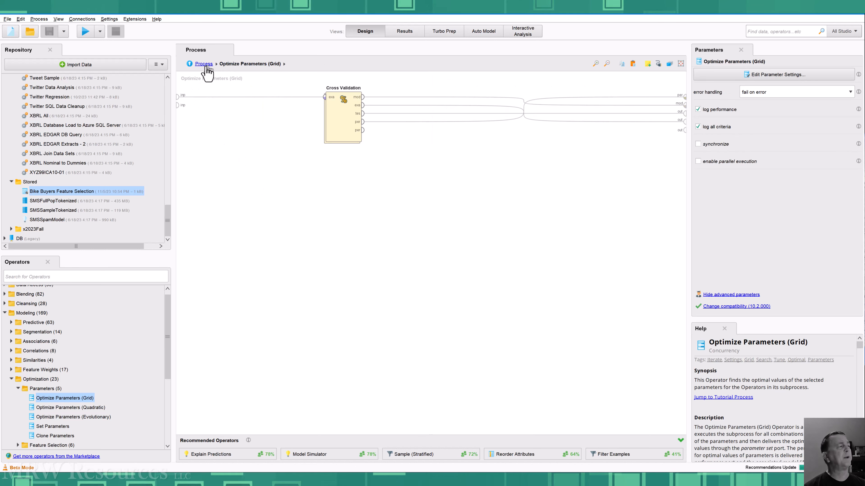
pyautogui.click(204, 64)
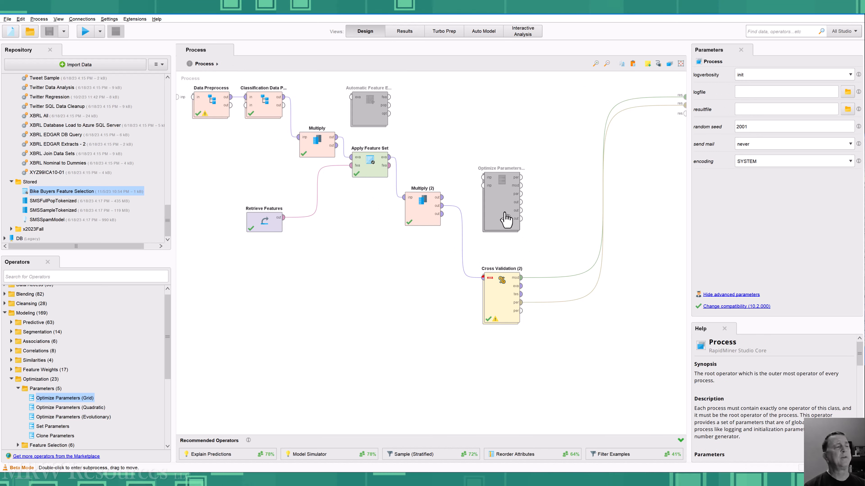
pyautogui.click(506, 220)
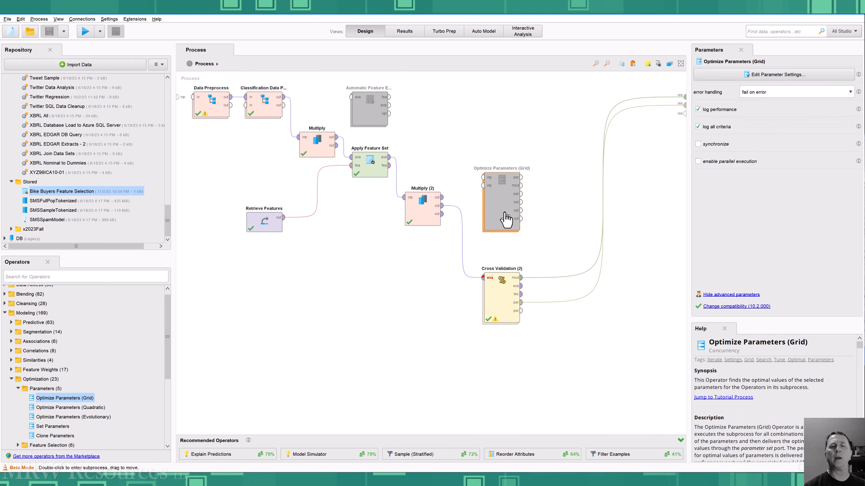
pyautogui.click(397, 317)
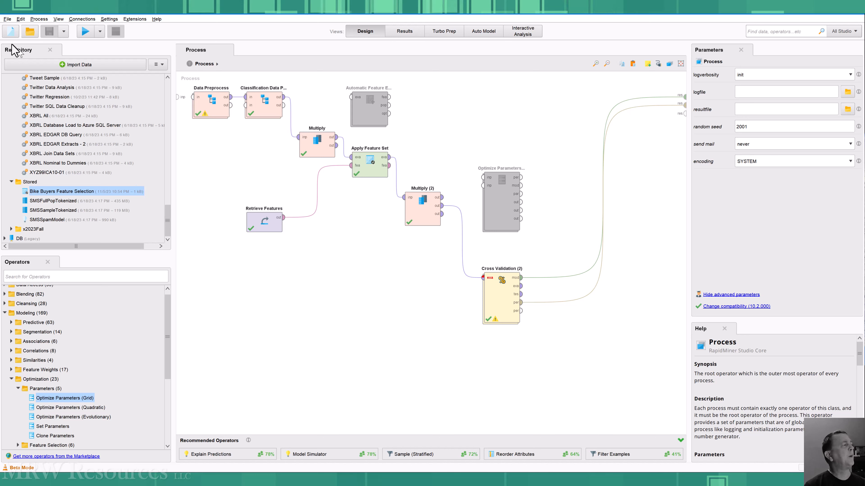
# - Open the recent process that contains the Optimize Parameters (Evolutionary) operator
pyautogui.click(7, 18)
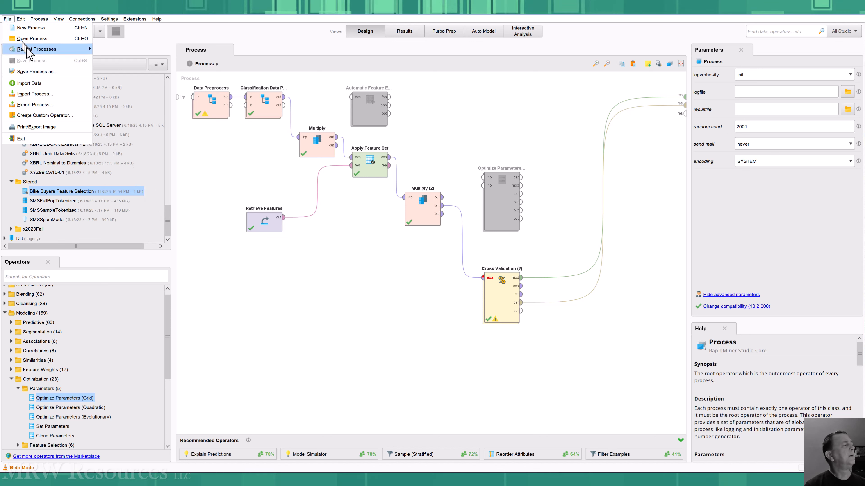
pyautogui.moveTo(27, 49)
pyautogui.click(186, 60)
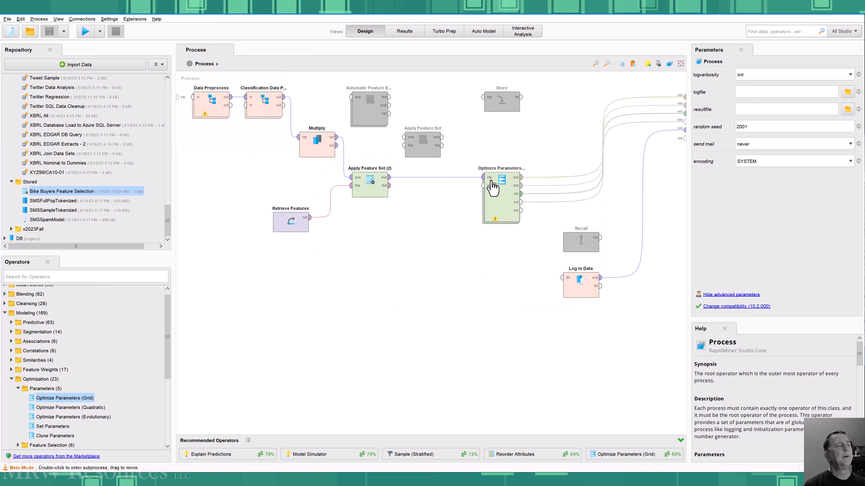
# - Open the parameter settings of Optimize Parameters (Evolutionary) and remove all selected Dec Tree XVal parameters
pyautogui.click(492, 187)
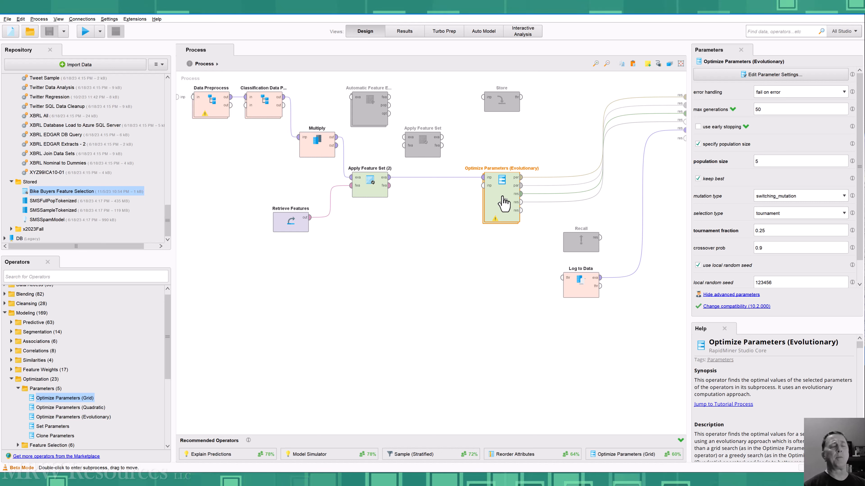
pyautogui.click(720, 75)
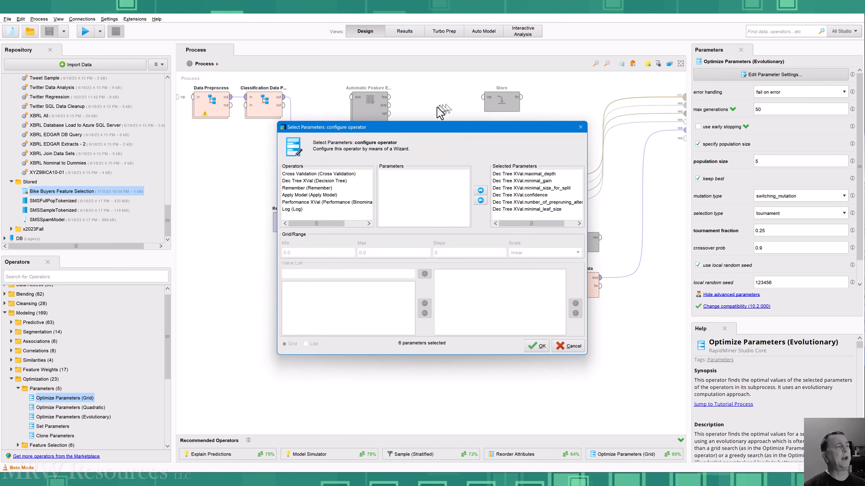
pyautogui.moveTo(506, 175); pyautogui.dragTo(506, 179)
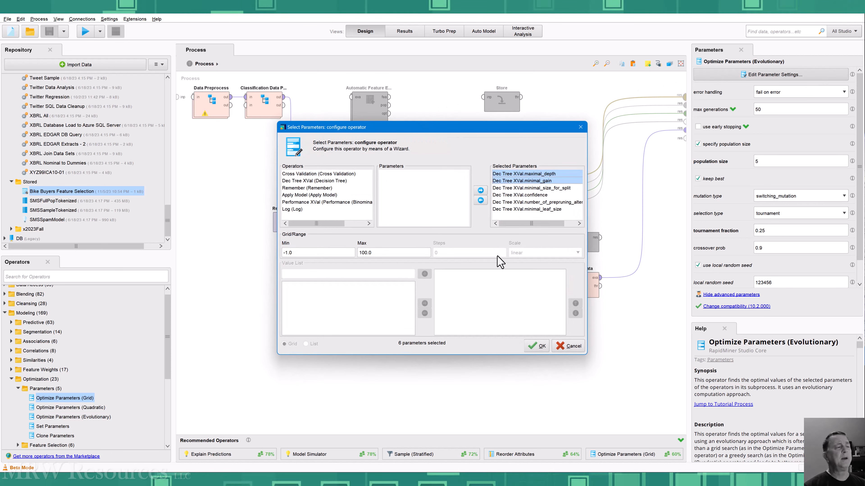
pyautogui.hotkey('ctrl', 'a')
pyautogui.click(481, 201)
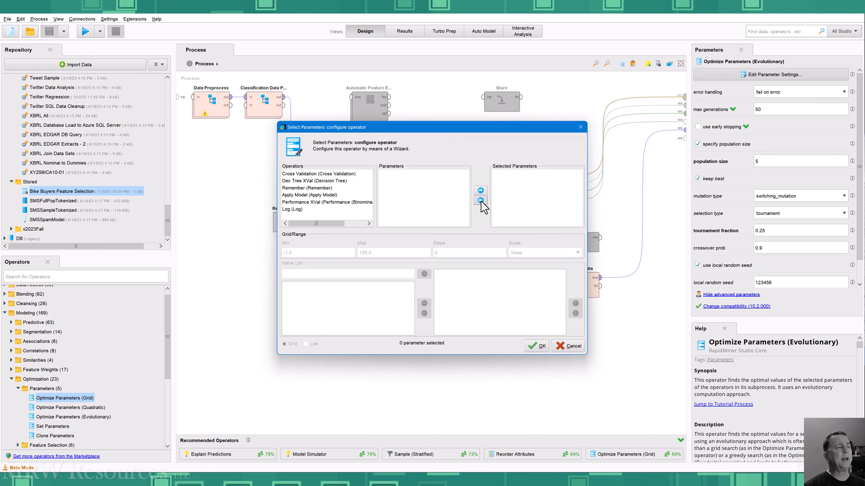
# - Add Dec Tree XVal's maximal_depth to the optimized parameters with a range from 2 to 25
pyautogui.click(301, 181)
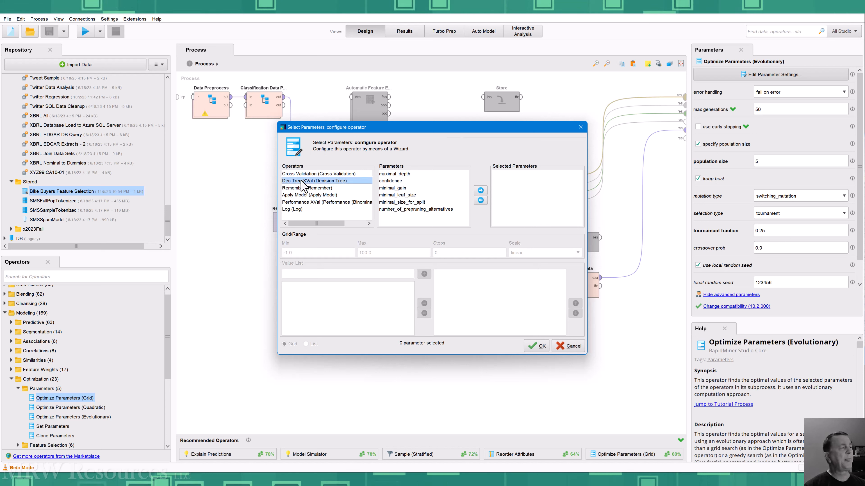
pyautogui.click(393, 174)
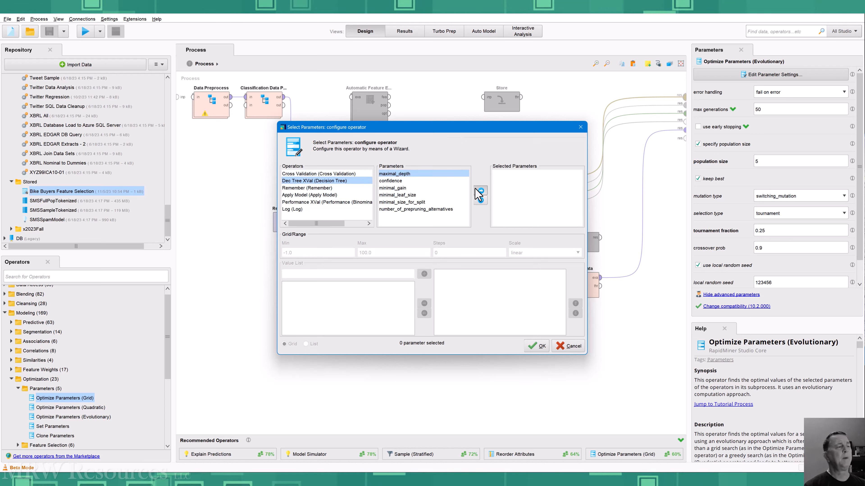
pyautogui.click(478, 190)
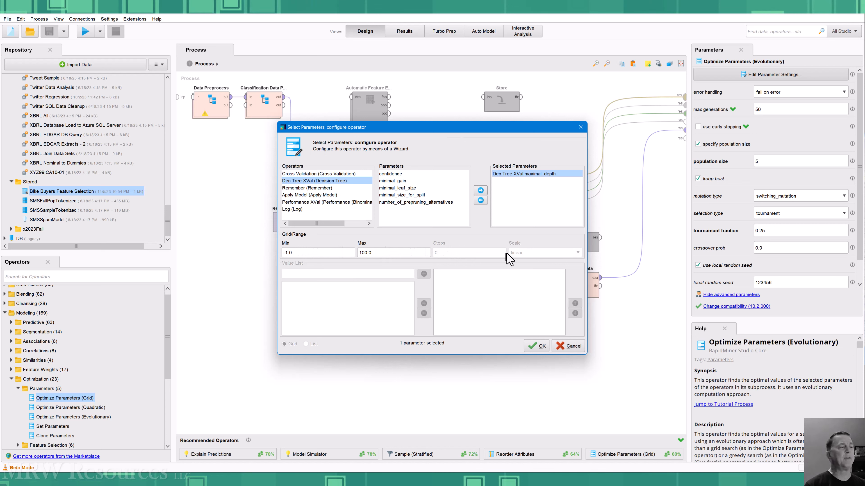
pyautogui.moveTo(319, 252); pyautogui.dragTo(266, 252)
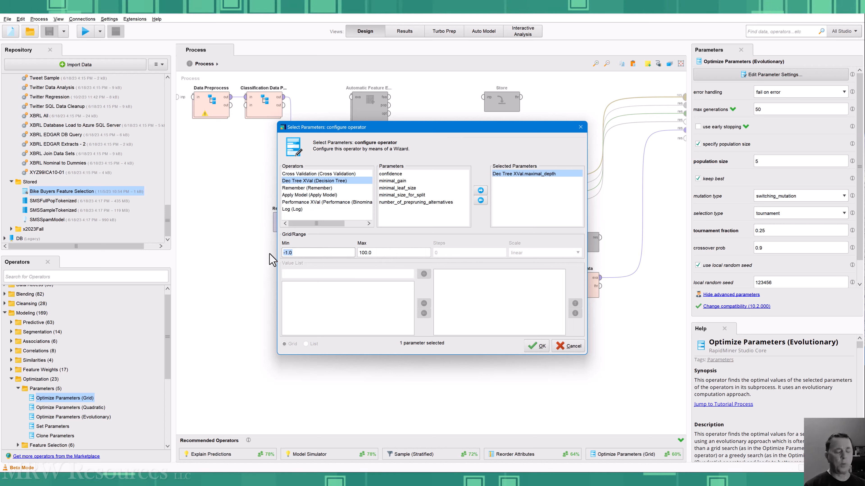
pyautogui.write('2')
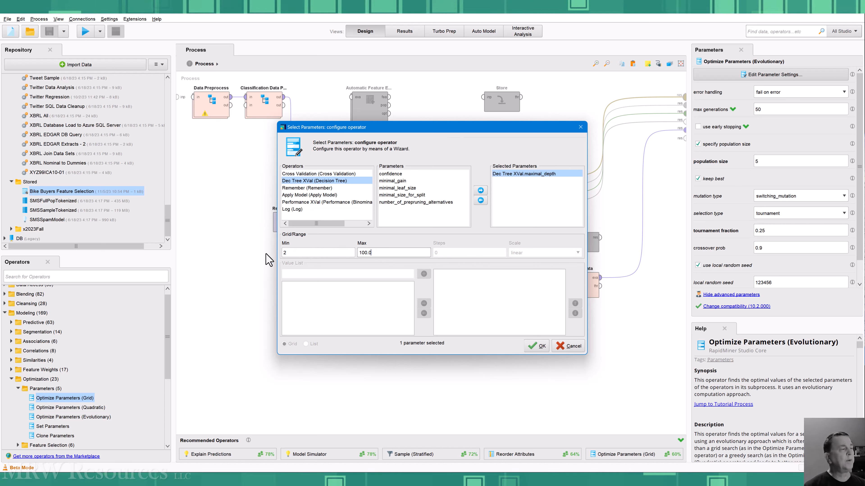
pyautogui.press('BackSpace')
pyautogui.press('BackSpace')
pyautogui.press('BackSpace')
pyautogui.press('BackSpace')
pyautogui.press('BackSpace')
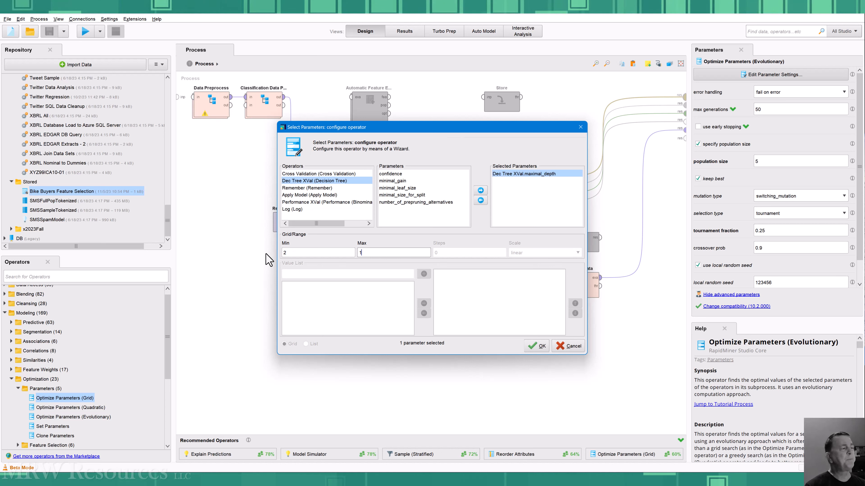
pyautogui.write('25')
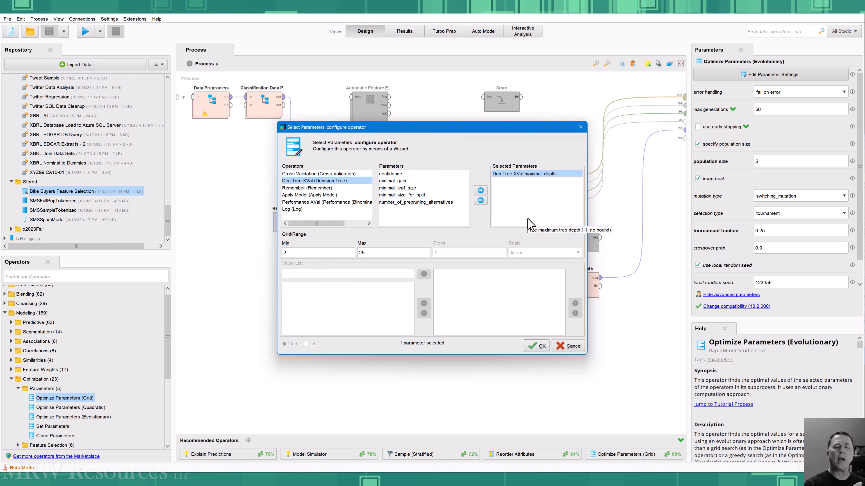
# - Add Dec Tree XVal's minimal_gain, confidence, minimal_leaf_size, minimal_size_for_split and number_of_prepruning_alternatives to the selection, and accept the parameter settings
pyautogui.click(402, 183)
pyautogui.click(481, 190)
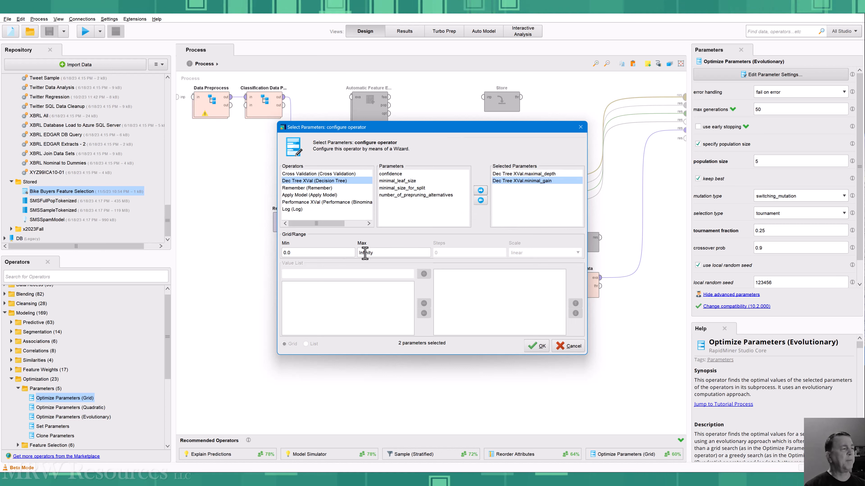
pyautogui.click(392, 174)
pyautogui.click(483, 191)
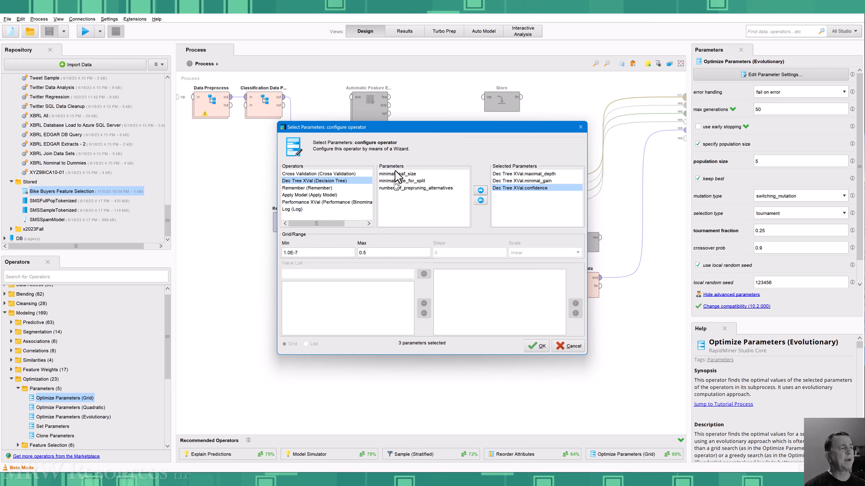
pyautogui.click(402, 175)
pyautogui.click(482, 190)
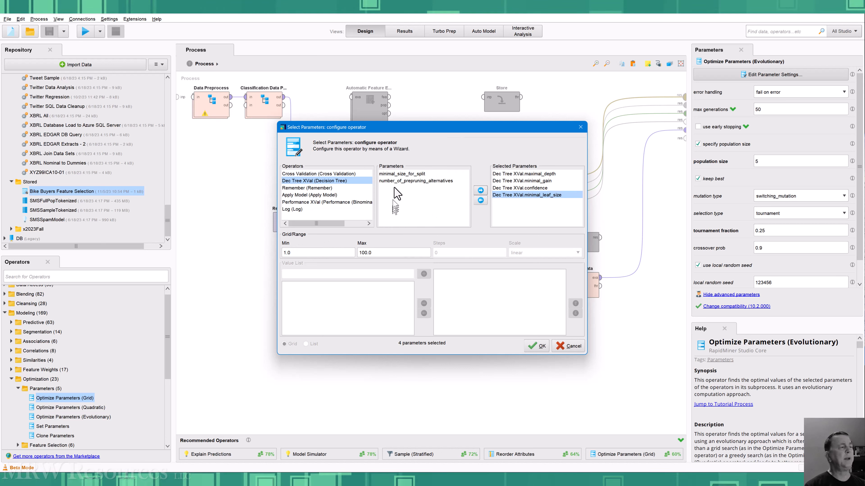
pyautogui.click(402, 174)
pyautogui.click(480, 191)
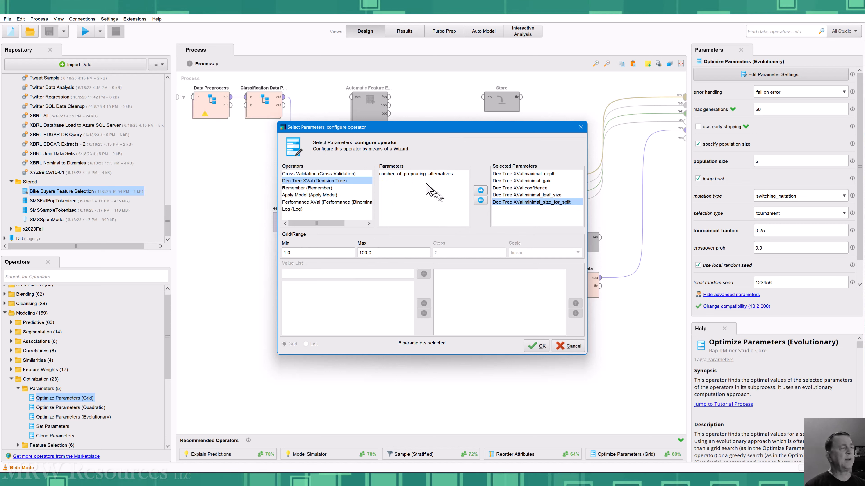
pyautogui.click(421, 176)
pyautogui.click(480, 190)
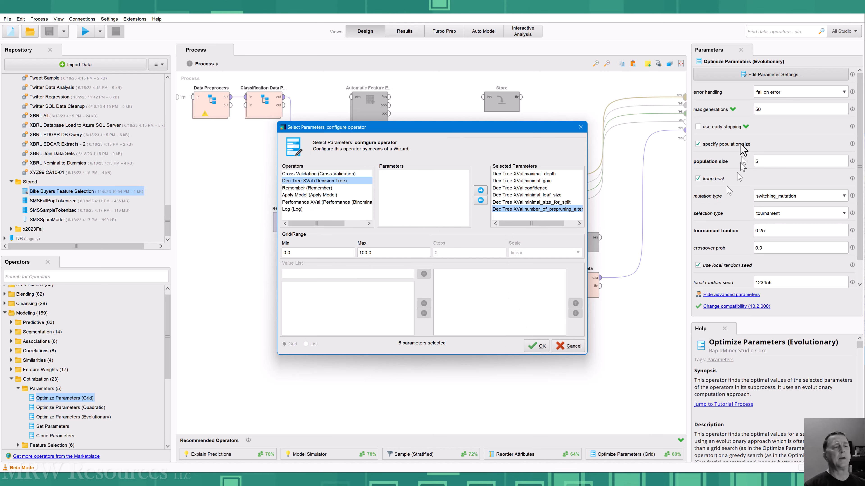
pyautogui.click(538, 347)
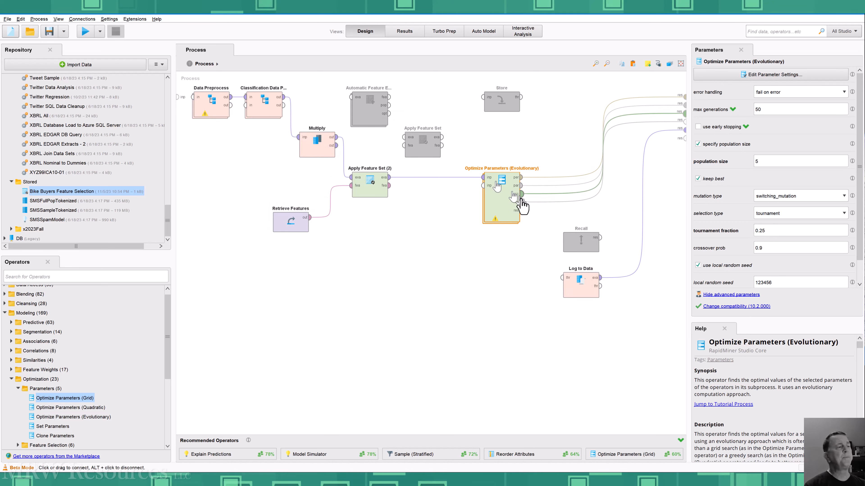
# - Set the criterion of Dec Tree XVal inside the optimizer's Cross Validation to gain_ratio, and return to the main process
pyautogui.doubleClick(506, 198)
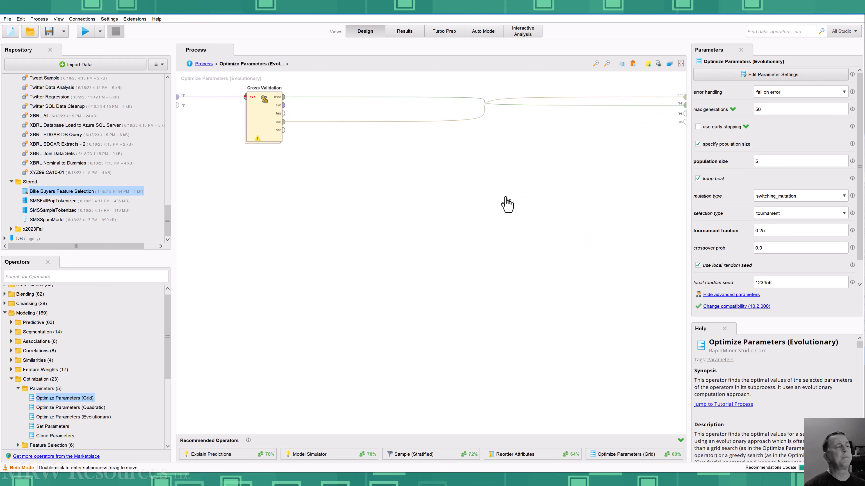
pyautogui.doubleClick(257, 118)
pyautogui.click(258, 117)
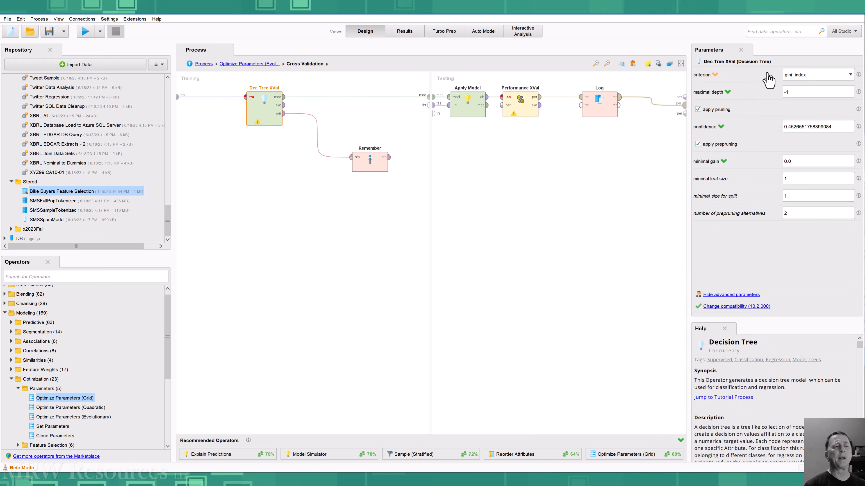
pyautogui.click(795, 75)
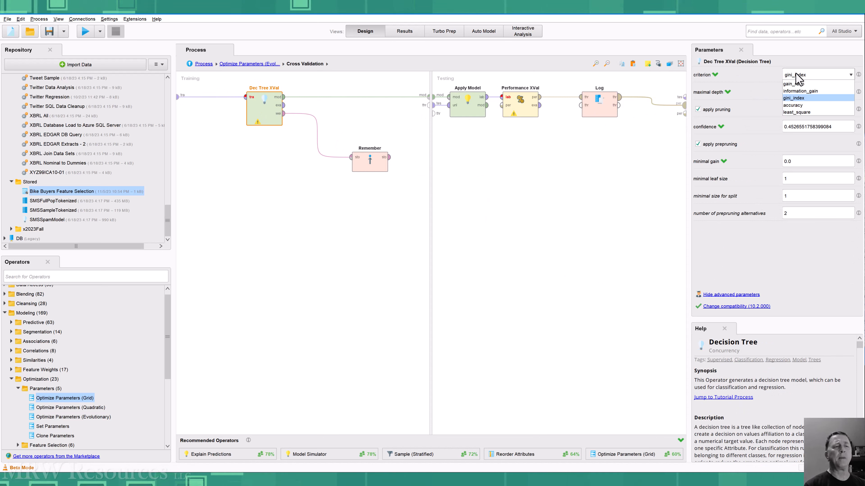
pyautogui.click(801, 85)
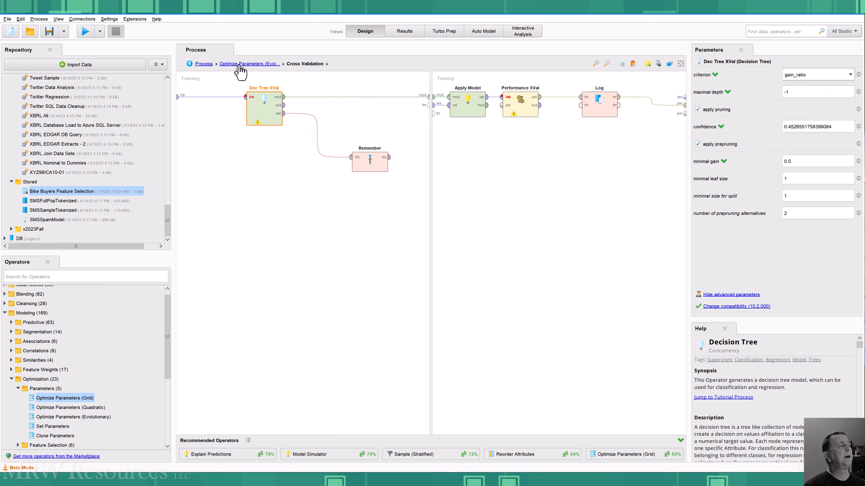
pyautogui.click(240, 64)
pyautogui.click(204, 64)
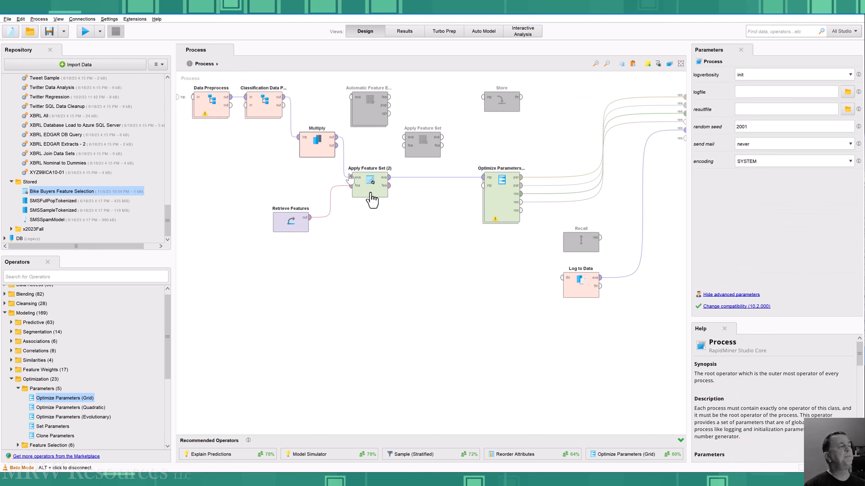
# - Inspect the max generations and early stopping options of Optimize Parameters (Evolutionary), leaving early stopping off
pyautogui.click(514, 218)
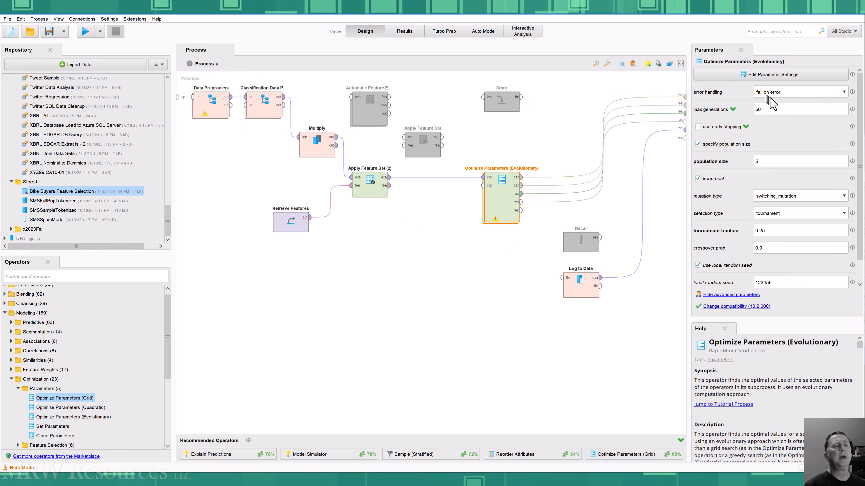
pyautogui.click(778, 109)
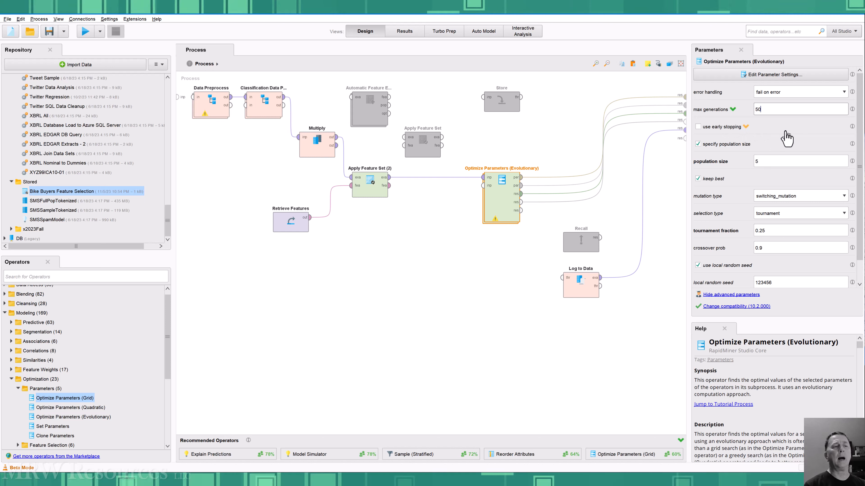
pyautogui.click(699, 127)
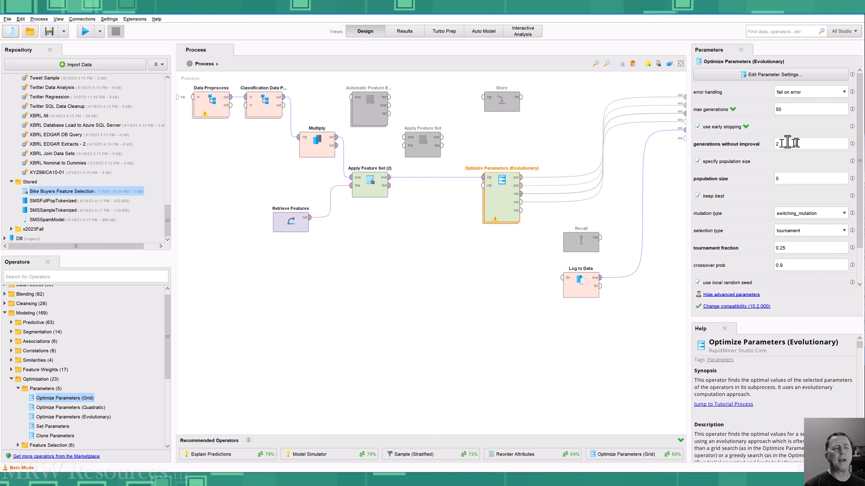
pyautogui.click(698, 127)
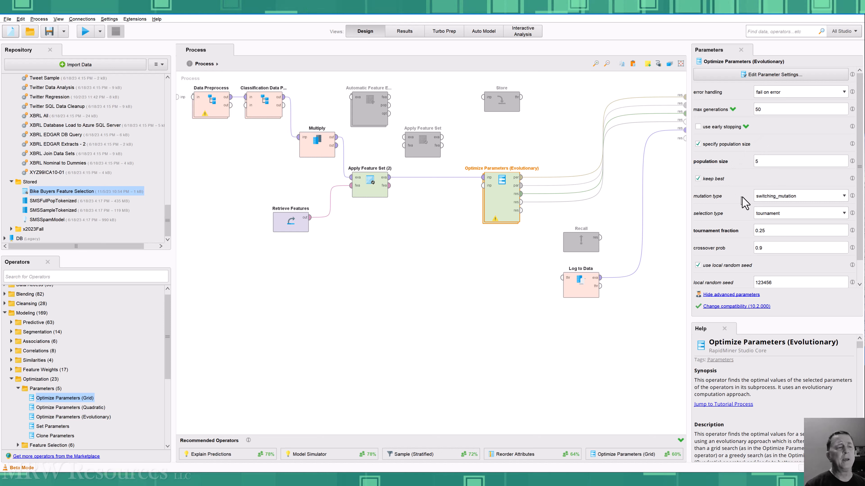
# - Set the mutation type of Optimize Parameters (Evolutionary) to gaussian_mutation, keep tournament as the selection type, and check the remaining parameters
pyautogui.click(764, 197)
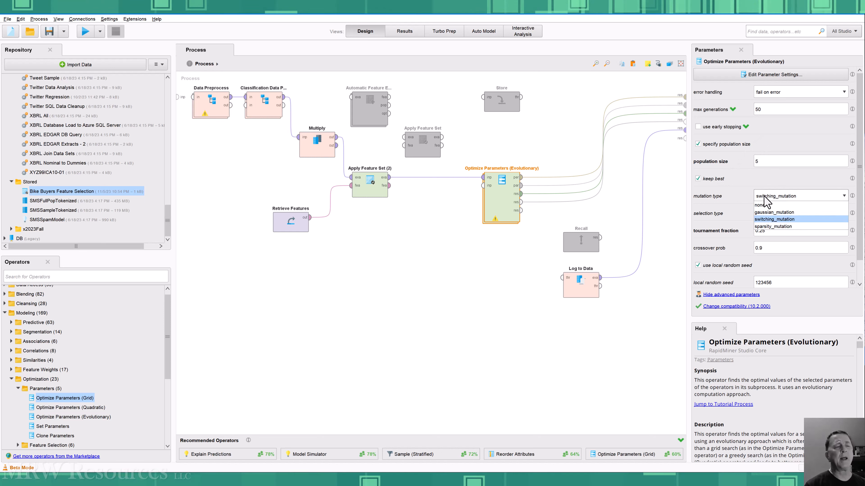
pyautogui.click(767, 213)
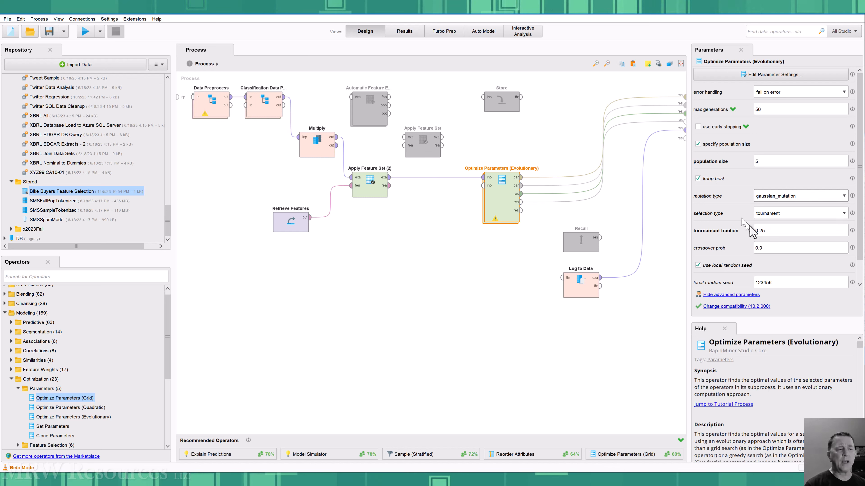
pyautogui.click(764, 214)
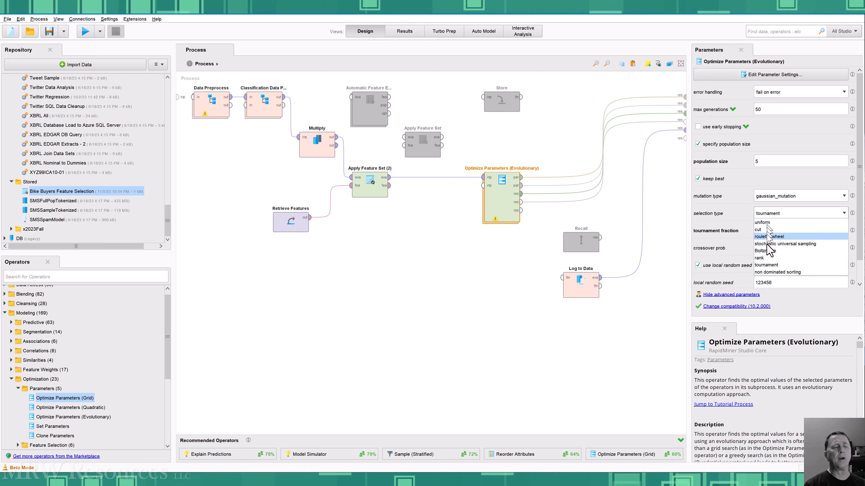
pyautogui.click(769, 264)
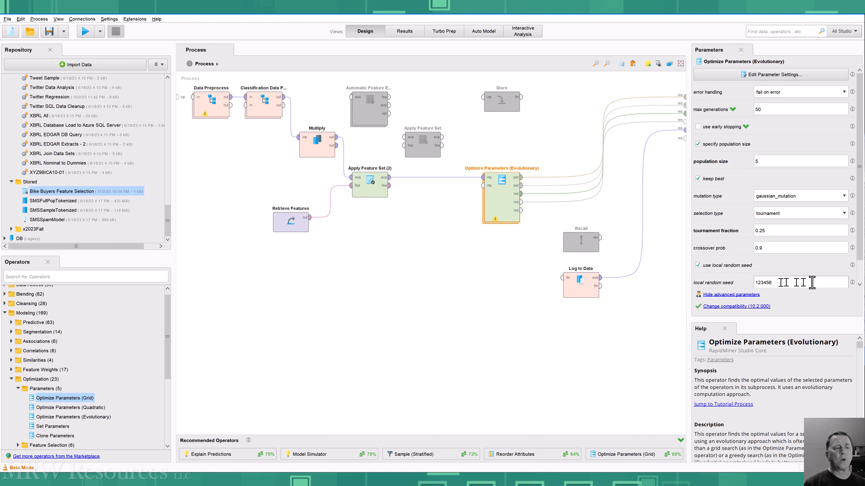
pyautogui.scroll(-1, 816, 283)
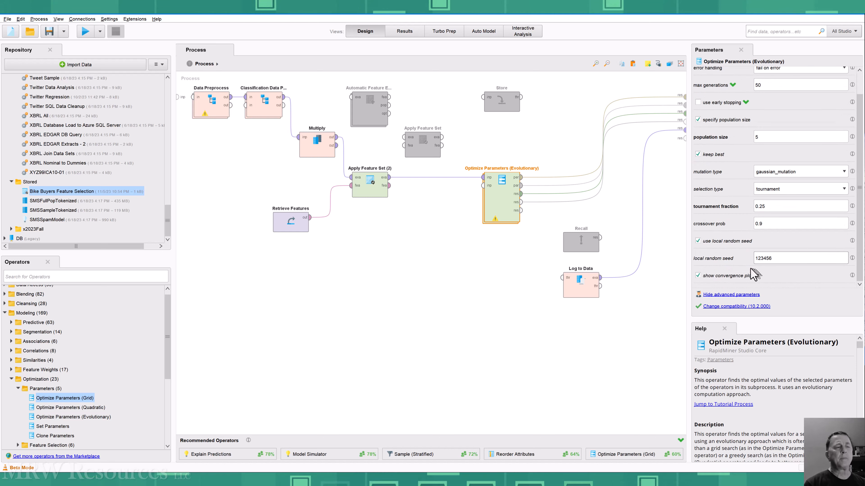
pyautogui.click(458, 302)
pyautogui.click(499, 197)
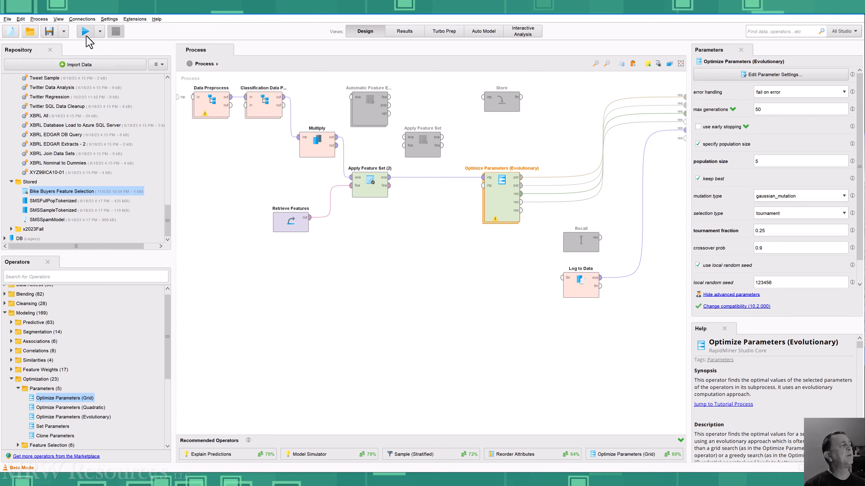
# - Delete the Remember operator inside the optimizer's Cross Validation and return to the main process
pyautogui.doubleClick(500, 202)
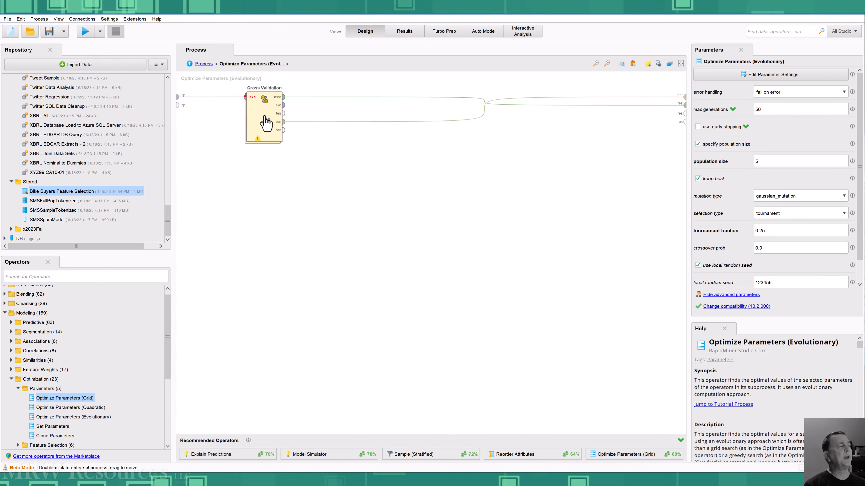
pyautogui.doubleClick(266, 120)
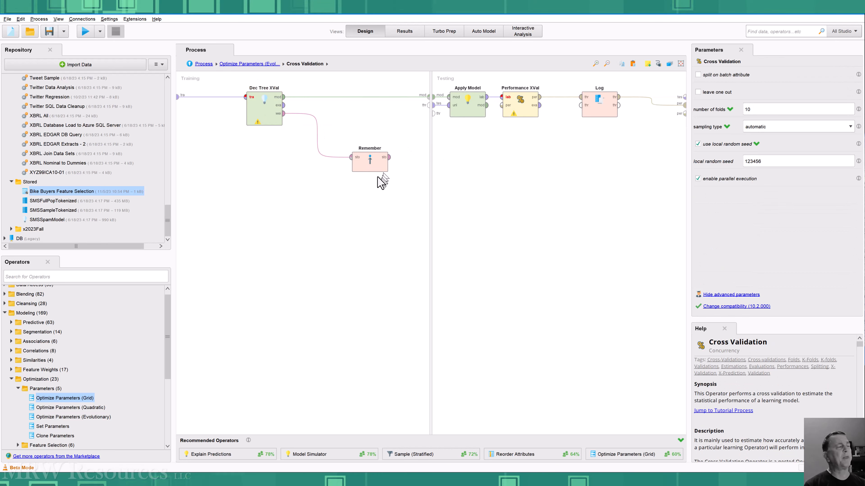
pyautogui.click(373, 165)
pyautogui.press('Delete')
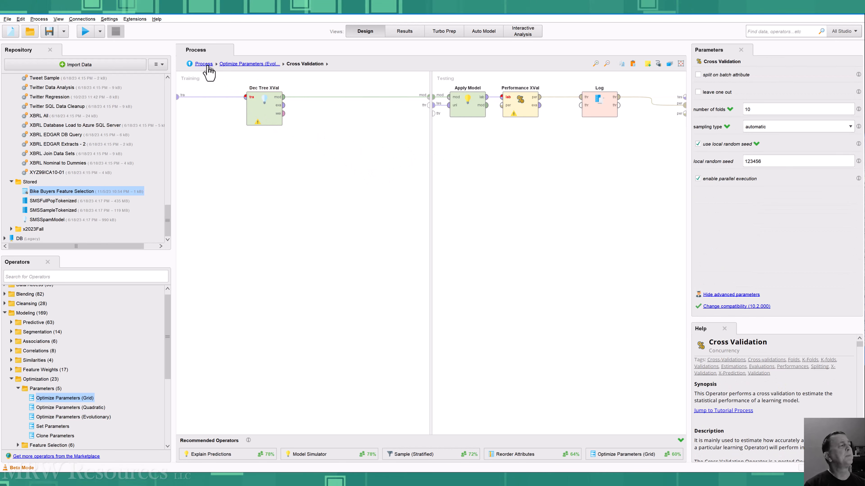
pyautogui.click(208, 66)
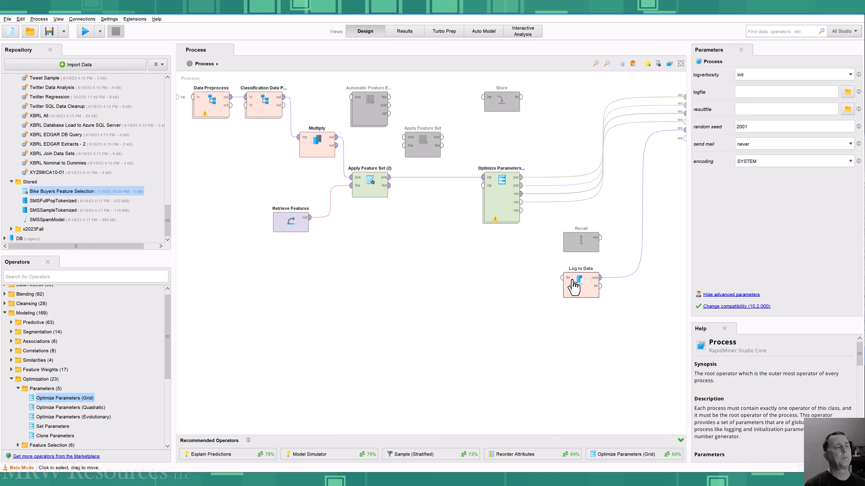
# - Delete the Log to Data and Recall operators from the main process
pyautogui.click(579, 289)
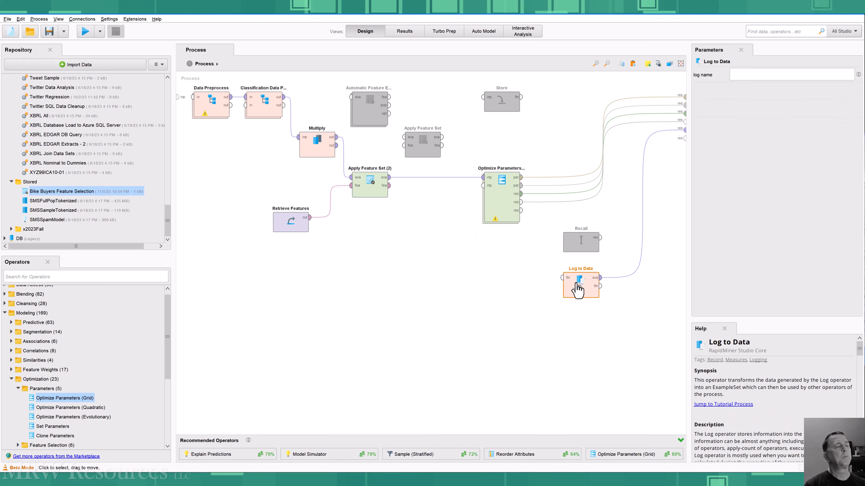
pyautogui.press('Delete')
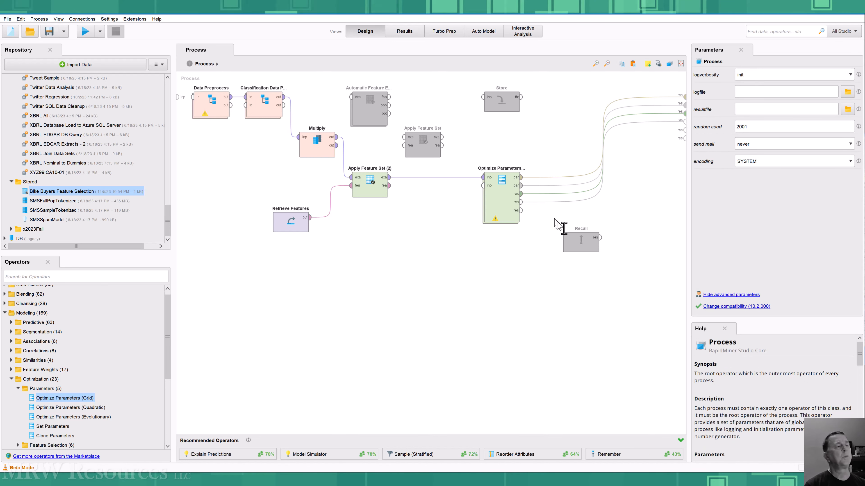
pyautogui.click(576, 243)
pyautogui.press('Delete')
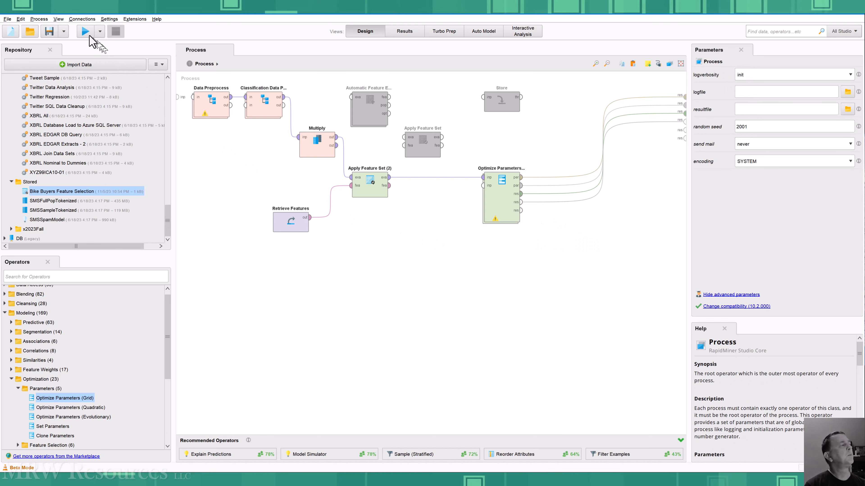
# - Save and run the process, and examine the optimized ParameterSet and the Log with its parameter and performance columns widened
pyautogui.click(87, 32)
pyautogui.click(493, 257)
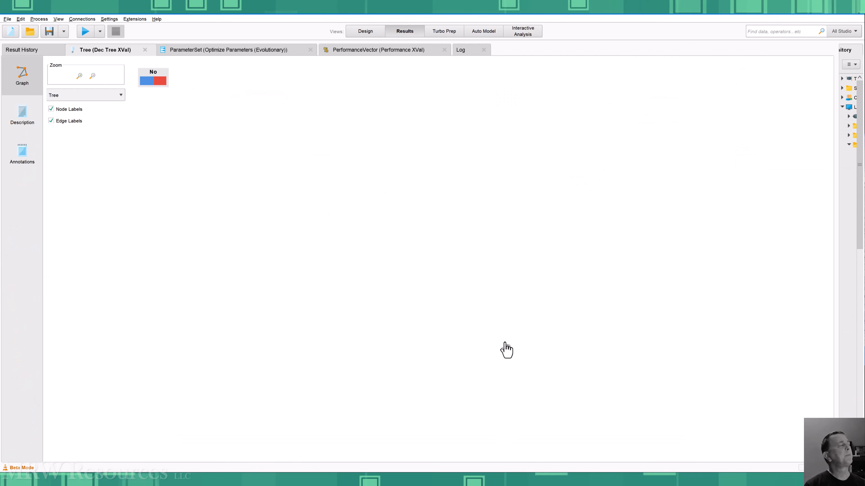
pyautogui.click(199, 52)
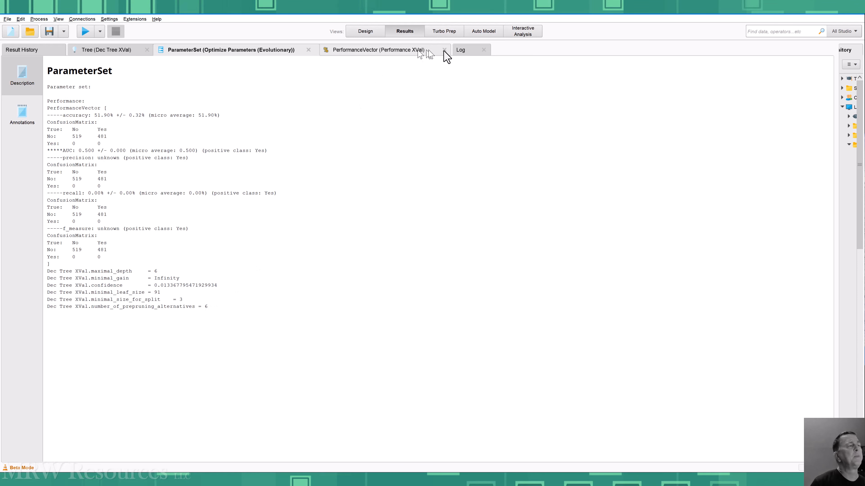
pyautogui.click(461, 51)
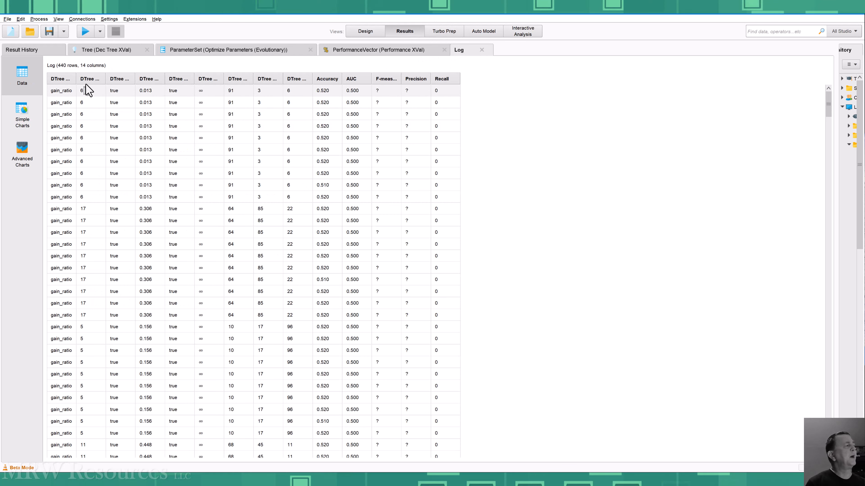
pyautogui.moveTo(76, 79); pyautogui.dragTo(247, 79)
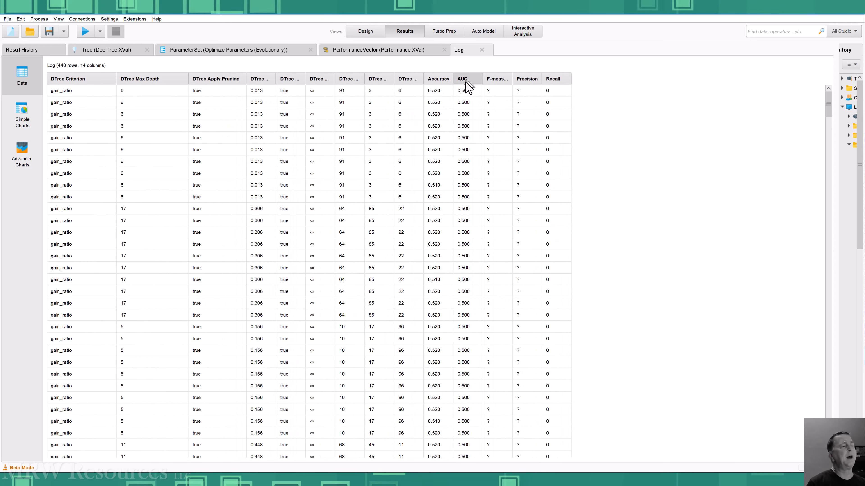
pyautogui.moveTo(453, 81); pyautogui.dragTo(606, 79)
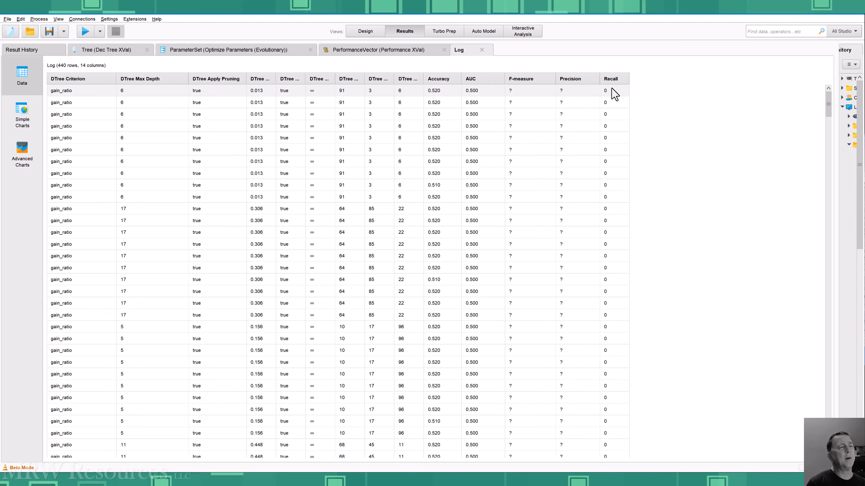
# - Return to the process design and set the mutation type of Optimize Parameters (Evolutionary) to switching_mutation
pyautogui.press('F8')
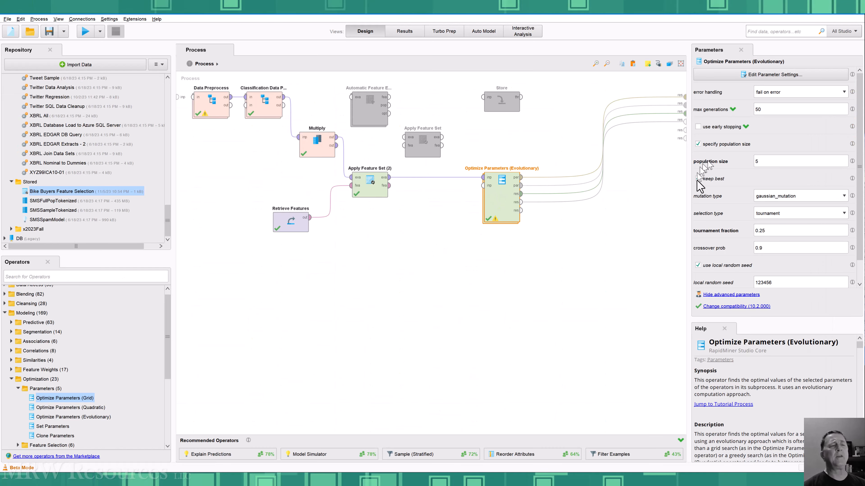
pyautogui.click(772, 196)
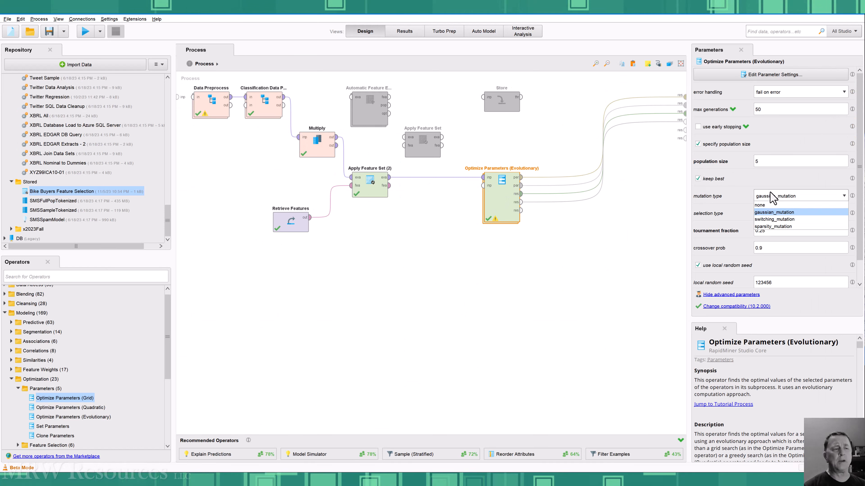
pyautogui.click(782, 219)
pyautogui.click(652, 237)
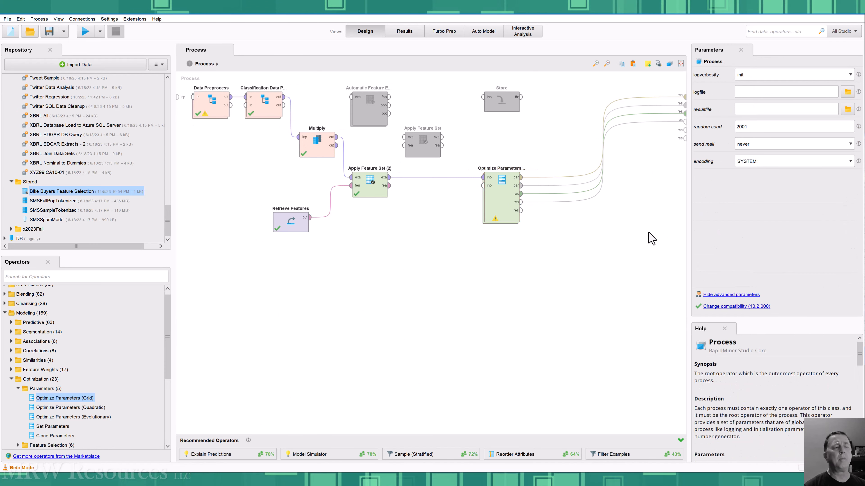
pyautogui.click(494, 205)
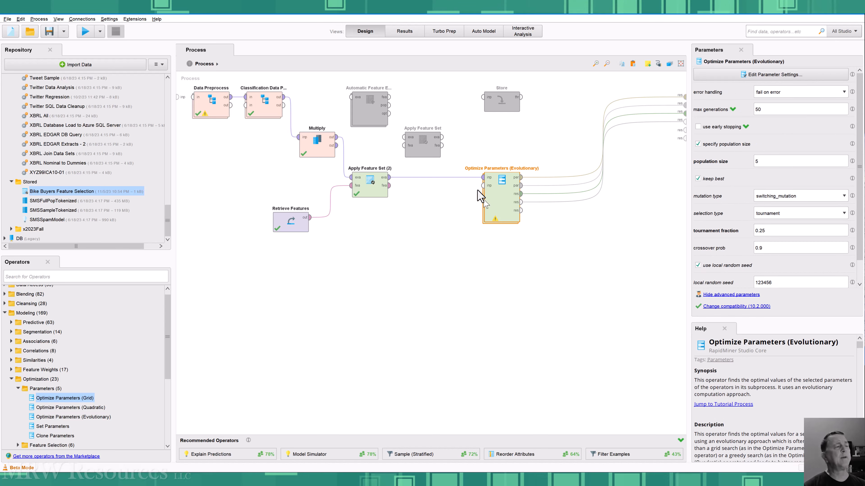
# - Save and rerun the process with switching mutation, and check the Log results
pyautogui.click(86, 31)
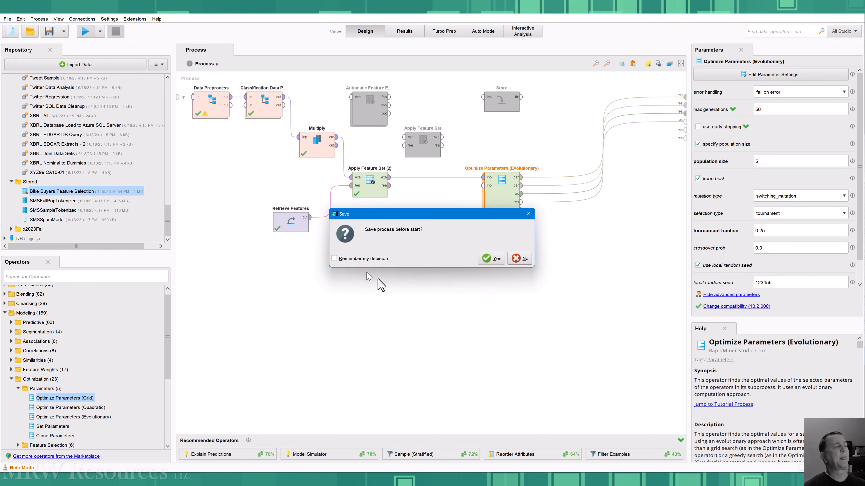
pyautogui.click(490, 260)
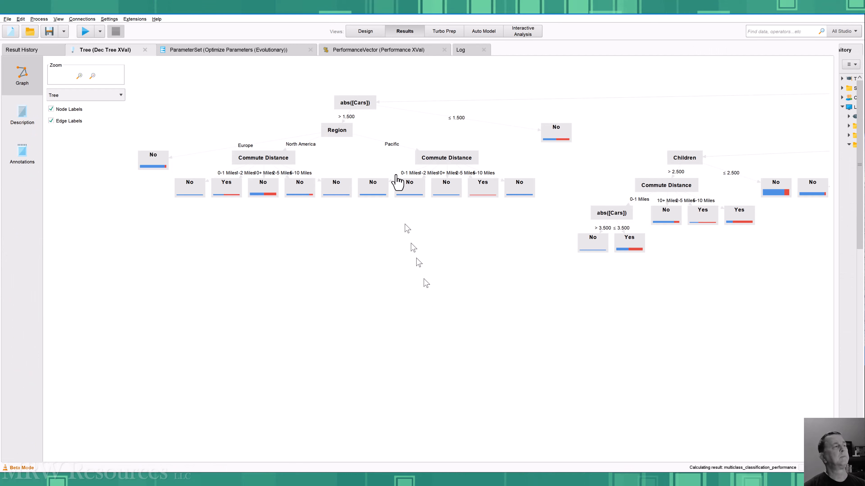
pyautogui.click(462, 51)
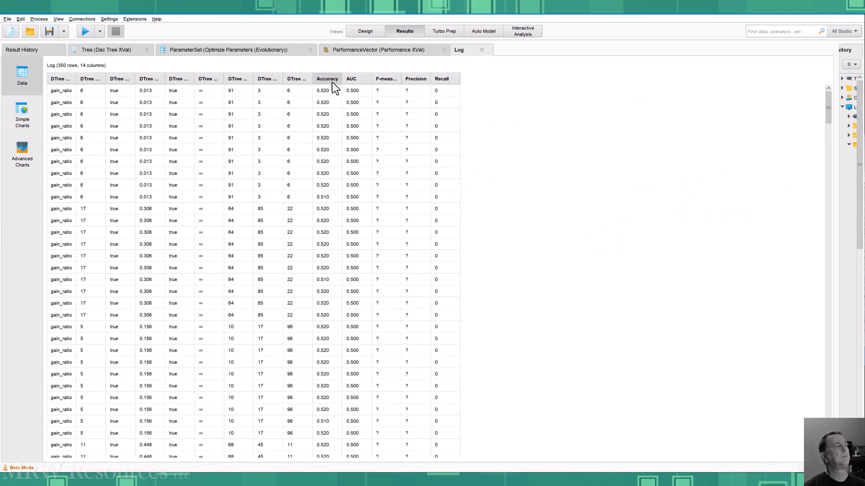
# - Go back to the process design and set the optimizer's selection type to roulette wheel
pyautogui.click(363, 30)
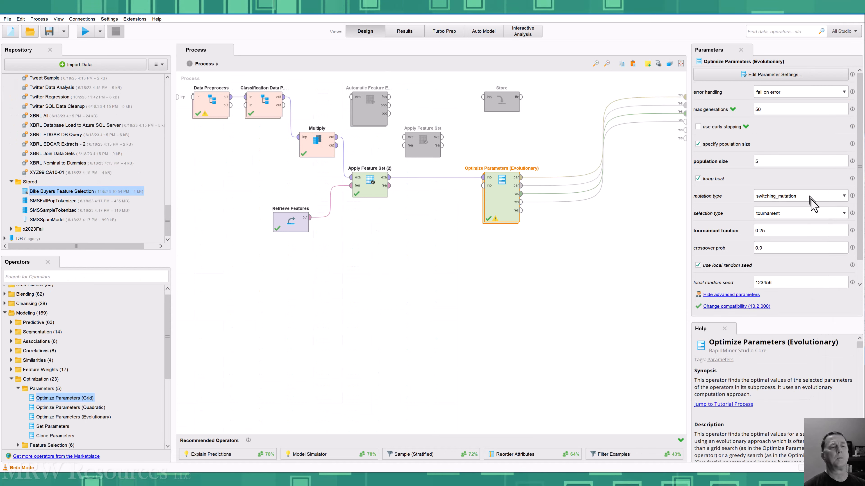
pyautogui.click(816, 213)
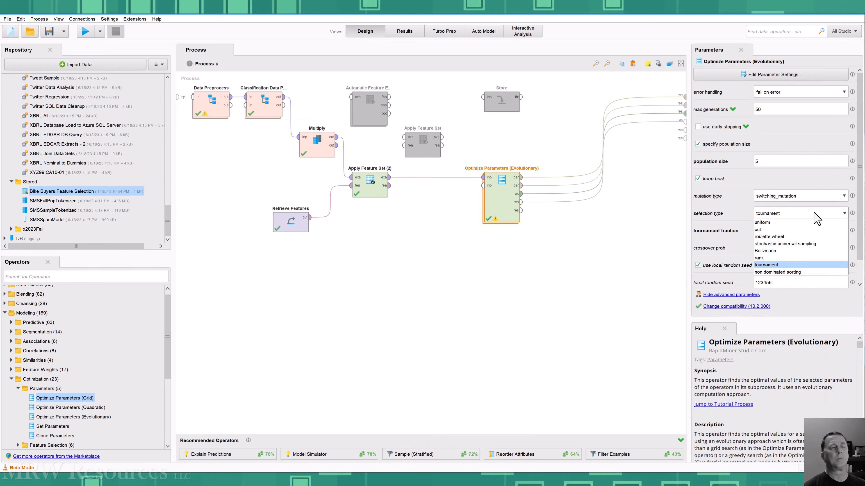
pyautogui.click(780, 237)
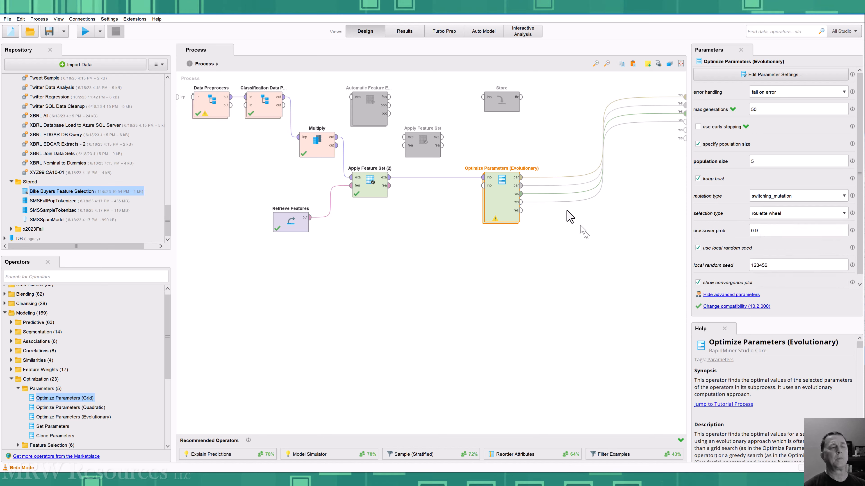
# - Save and run the process with roulette wheel selection, and review the ParameterSet, PerformanceVector and Log before returning to the design
pyautogui.click(91, 33)
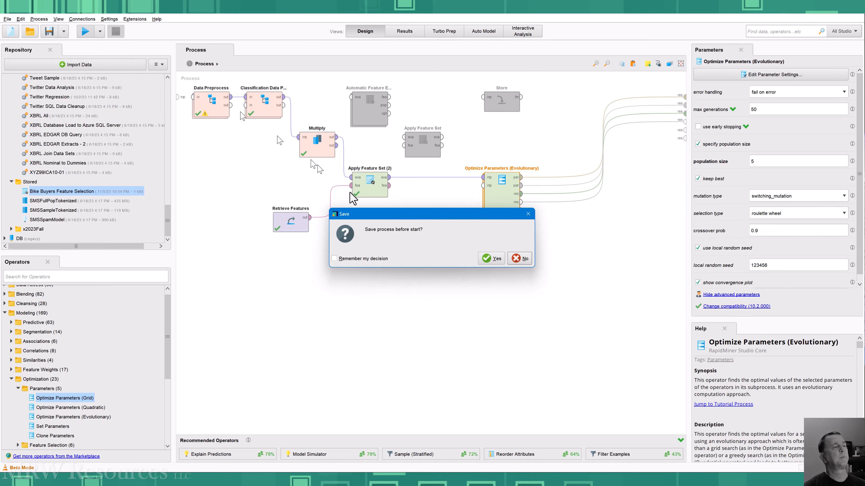
pyautogui.click(488, 257)
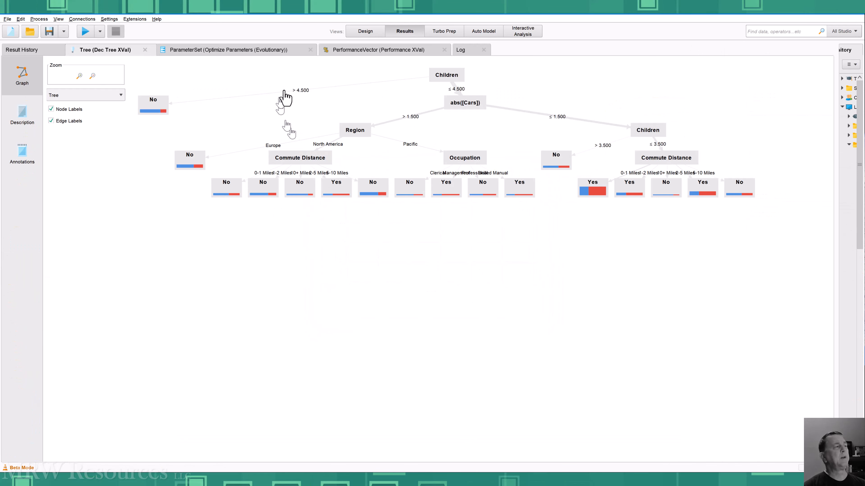
pyautogui.click(244, 50)
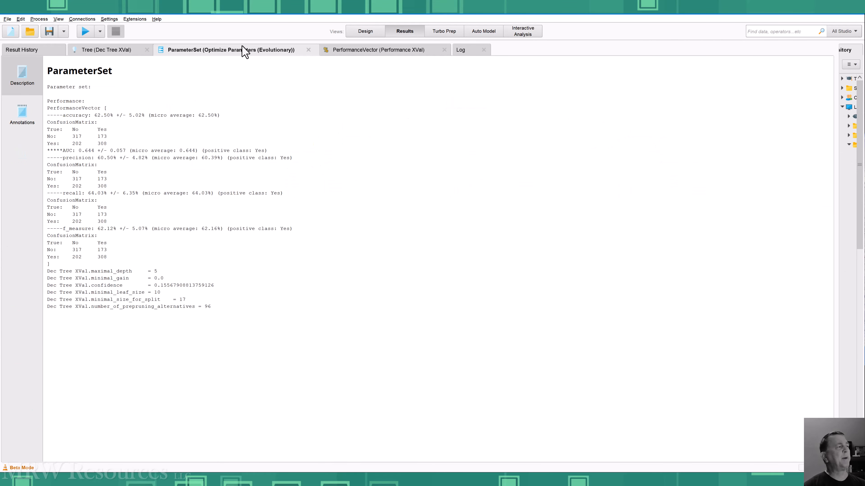
pyautogui.click(358, 51)
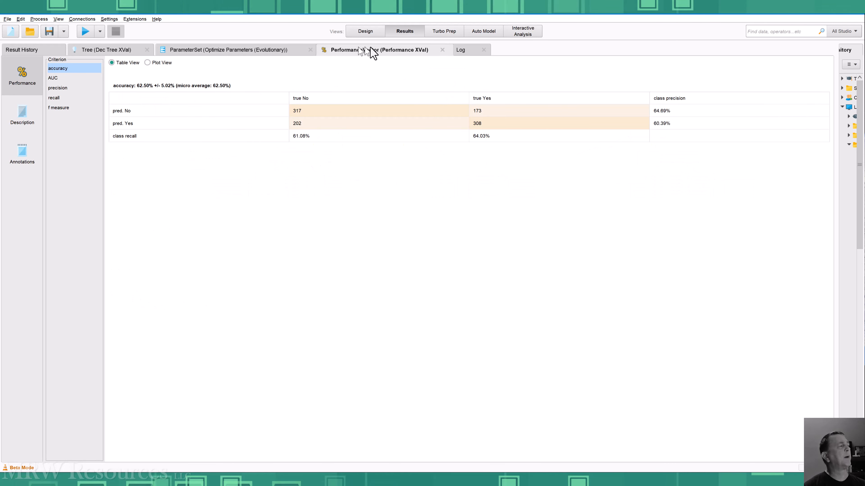
pyautogui.click(464, 53)
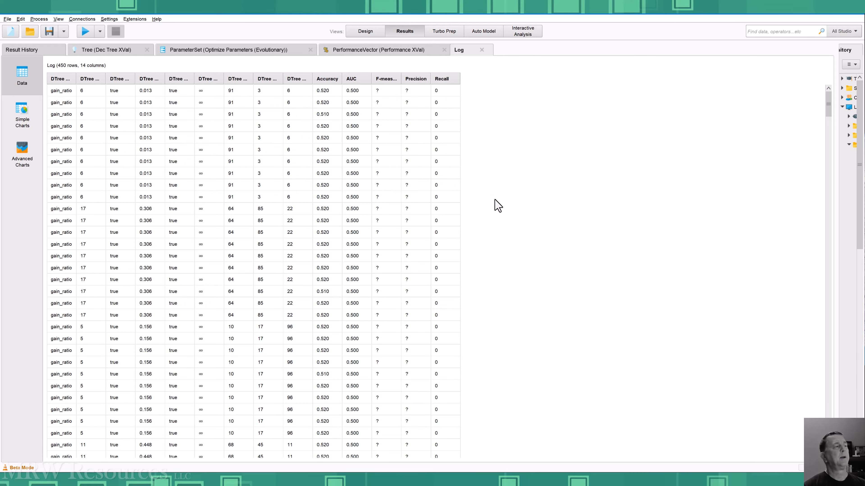
pyautogui.click(365, 32)
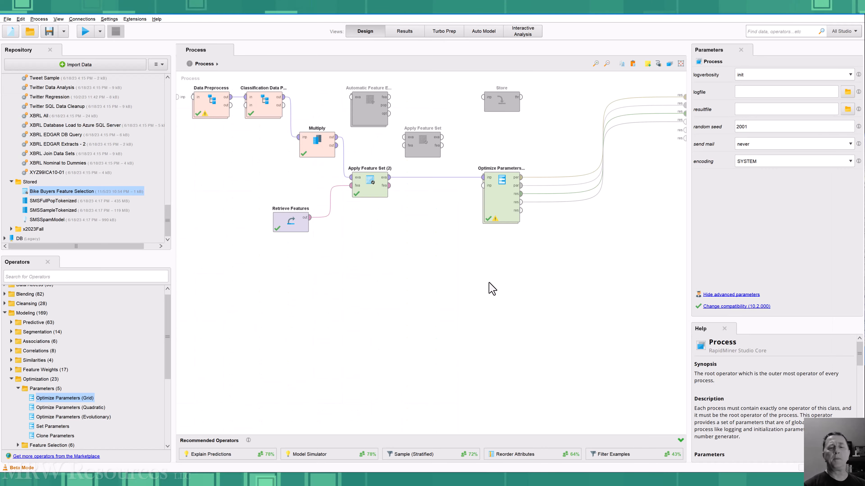